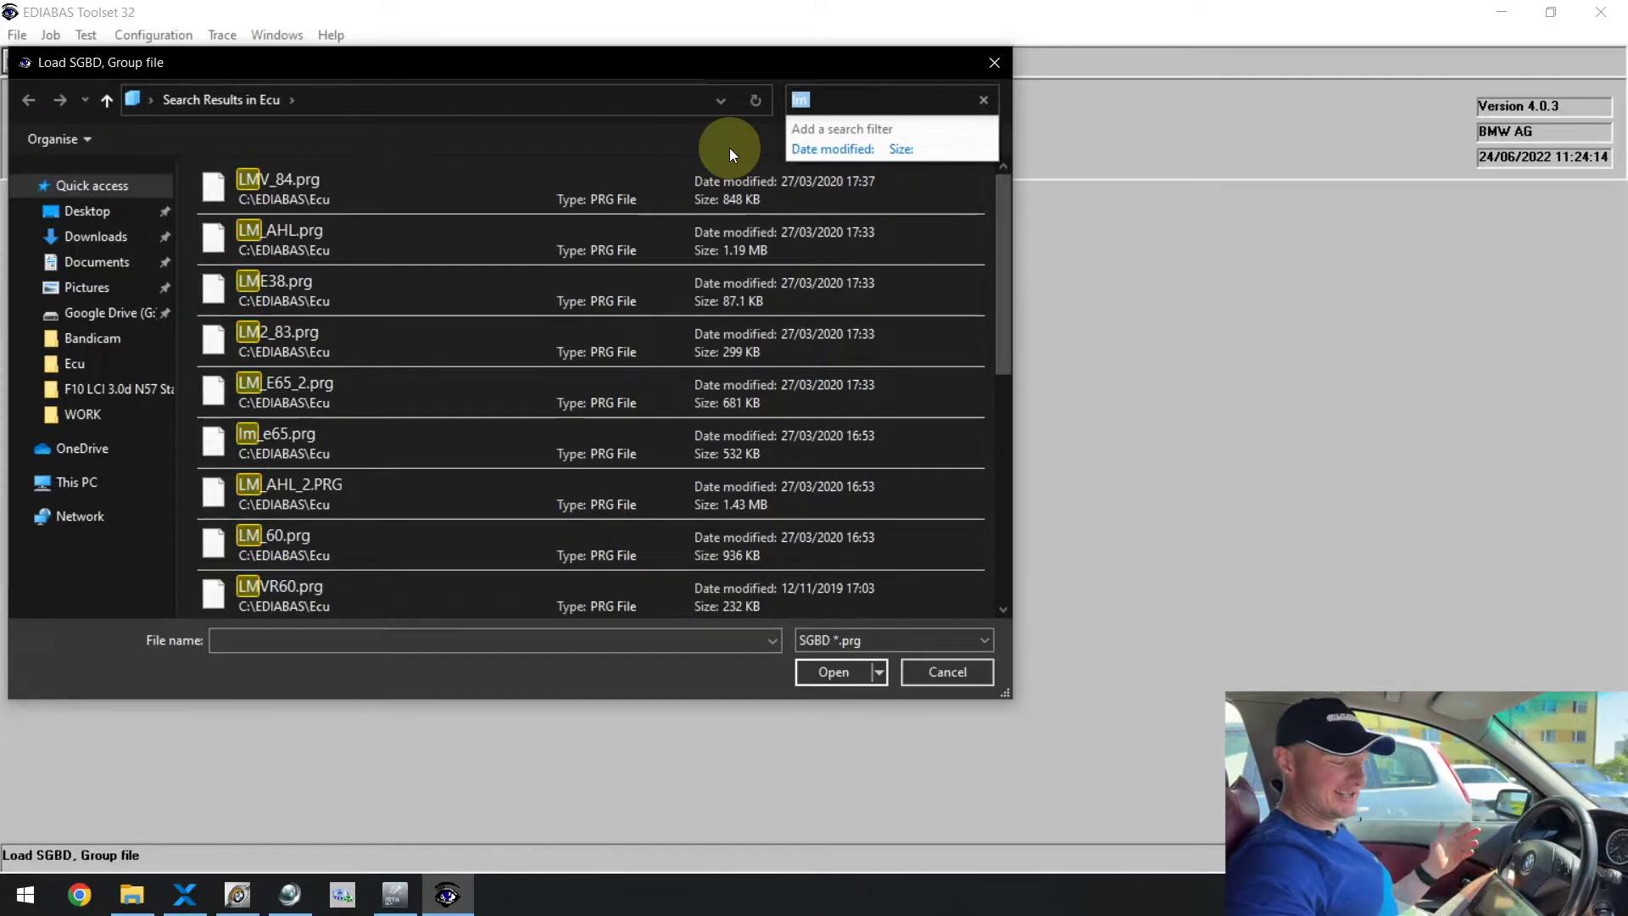
Search the Ecu folder for "lm" and select the LM_60.prg file
{"action": "left_click", "coordinate": [816, 100]}
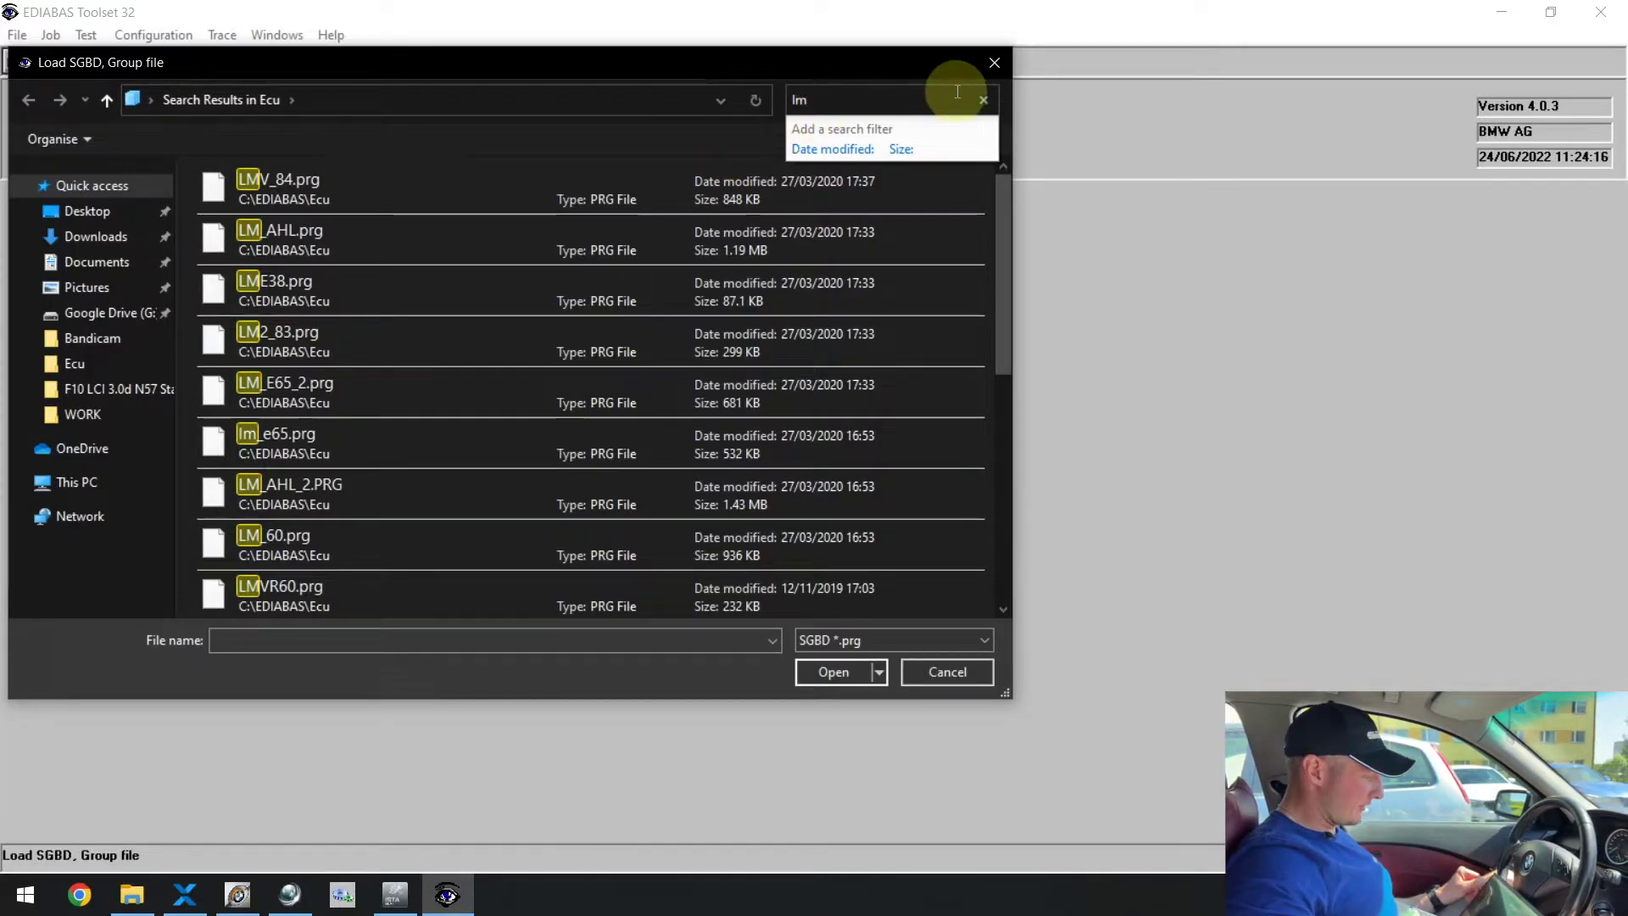
{"action": "key", "text": "BackSpace"}
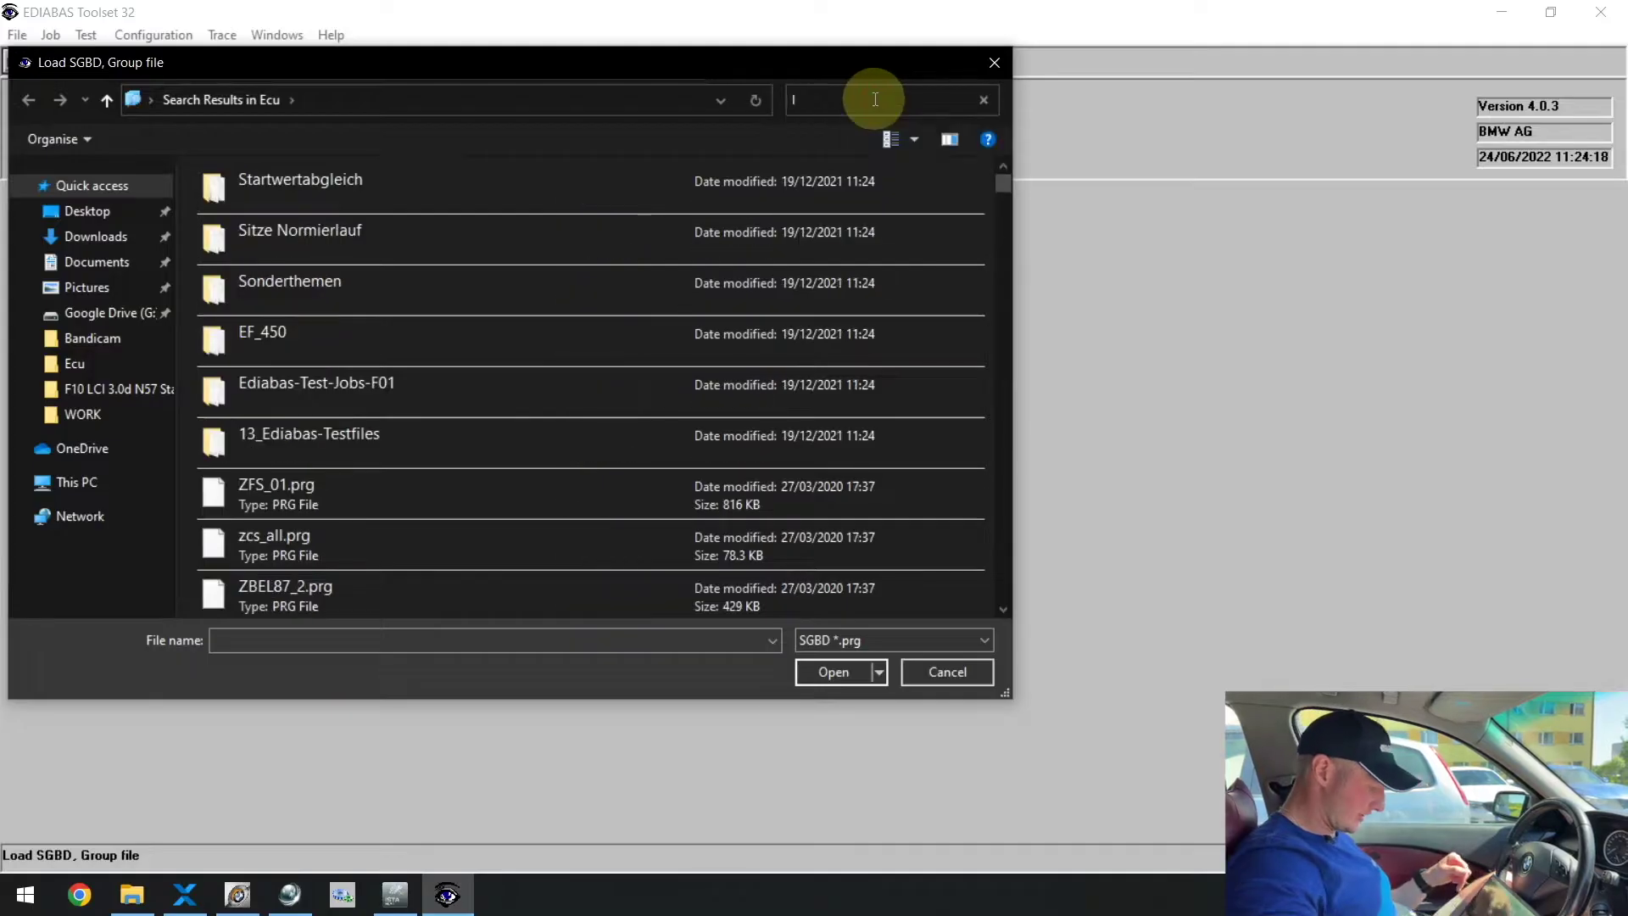
{"action": "type", "text": "m"}
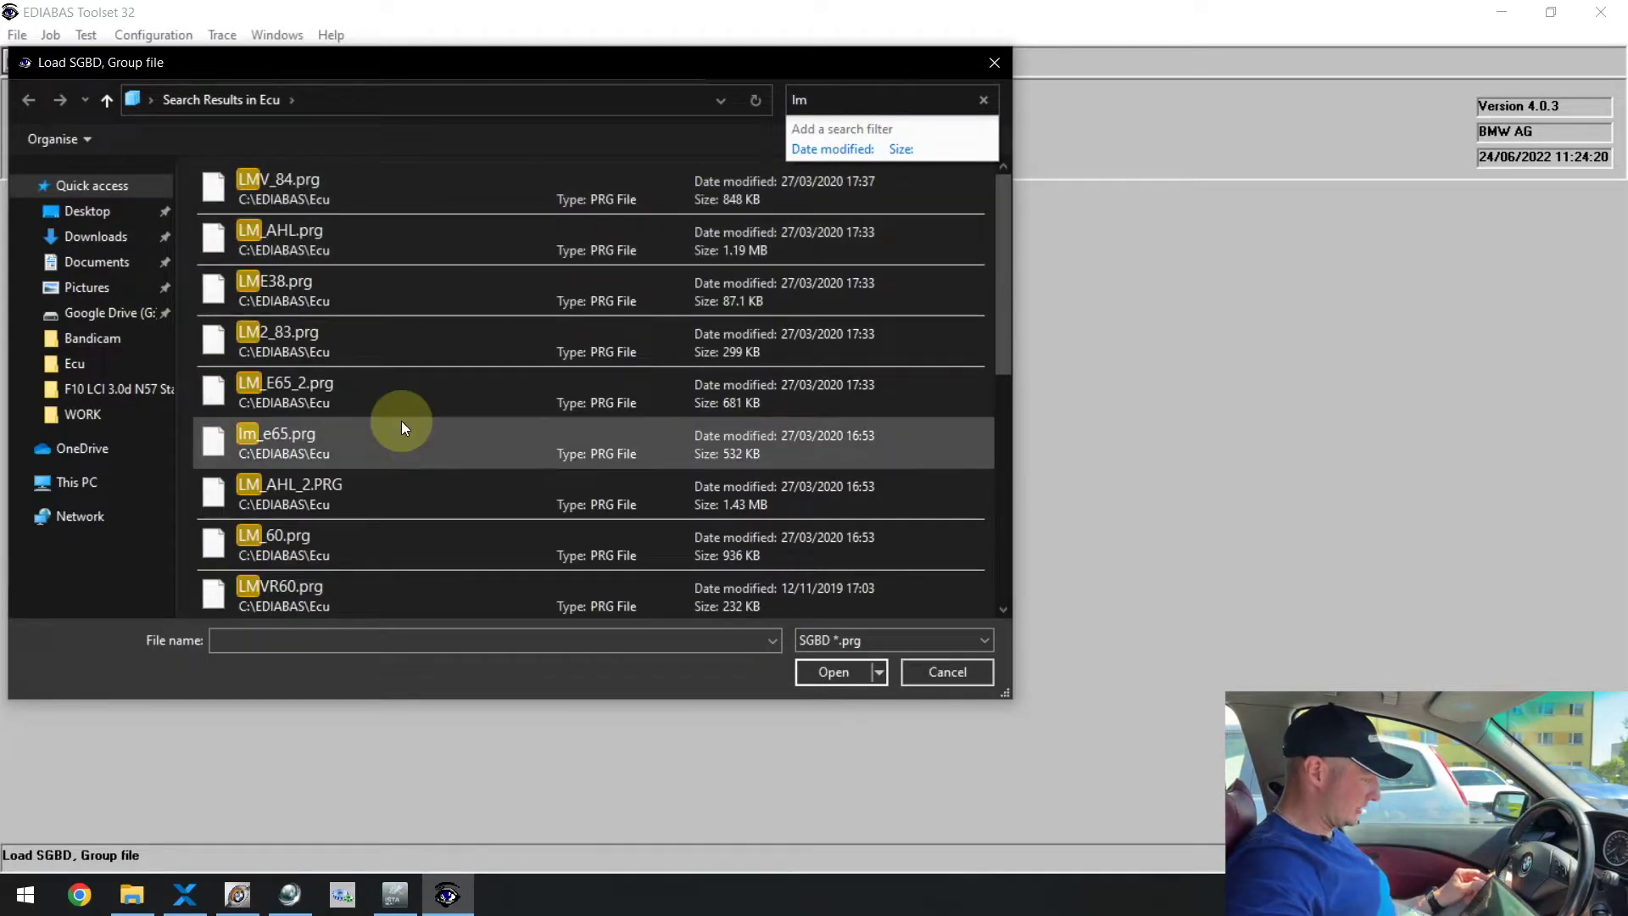
{"action": "scroll", "coordinate": [319, 552], "scroll_direction": "down", "scroll_amount": 5}
{"action": "scroll", "coordinate": [319, 552], "scroll_direction": "up", "scroll_amount": 3}
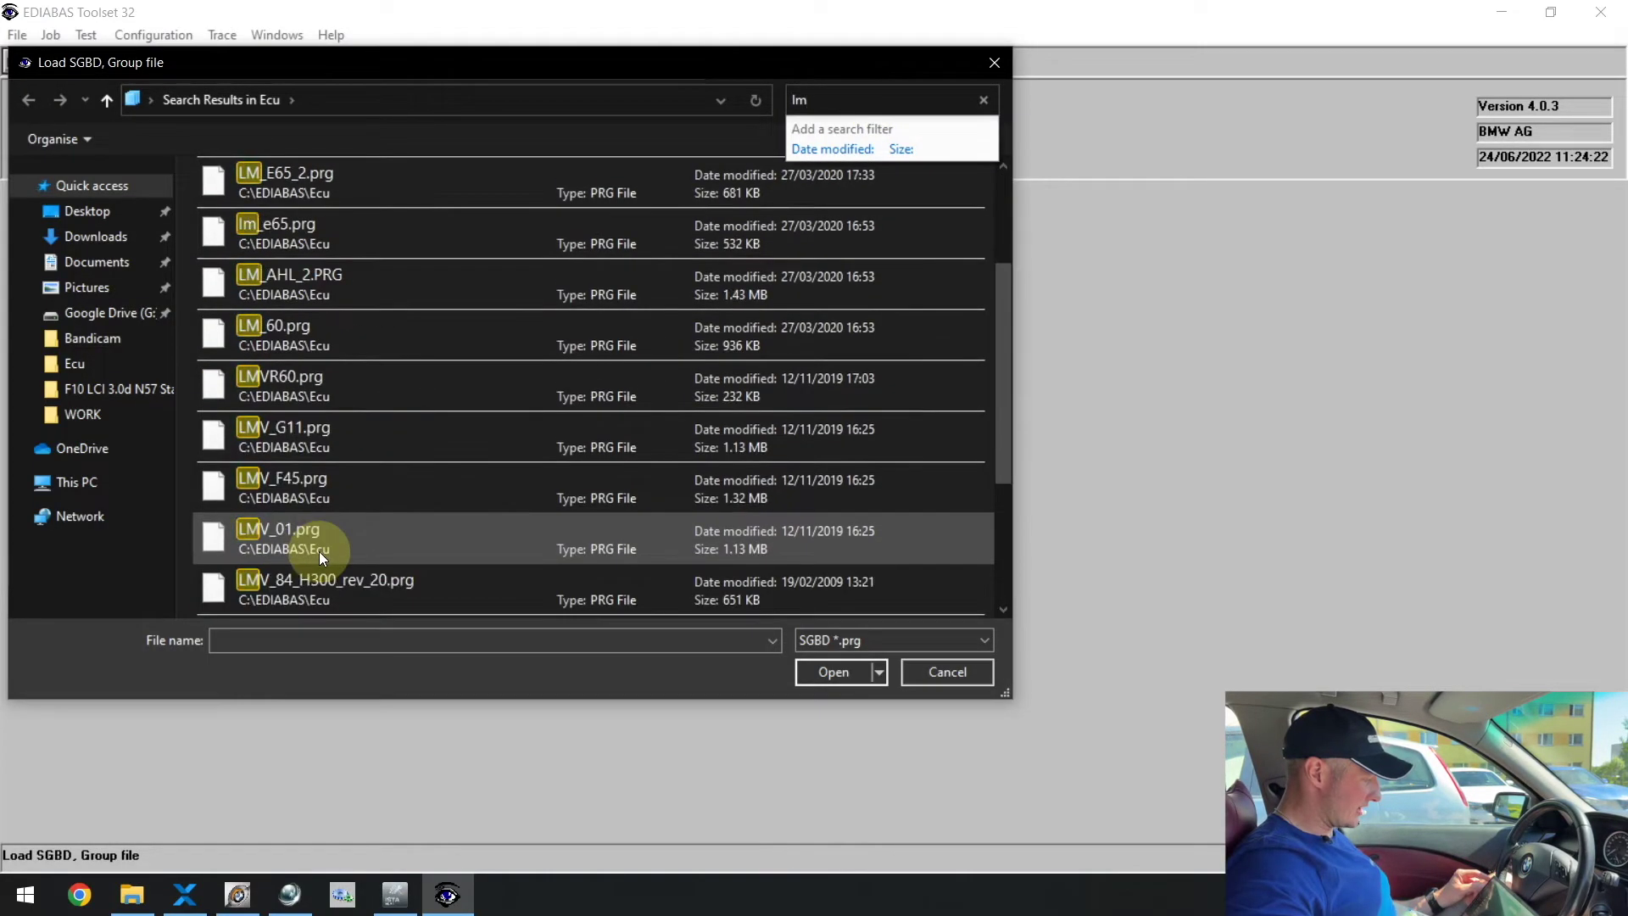
{"action": "left_click", "coordinate": [286, 329]}
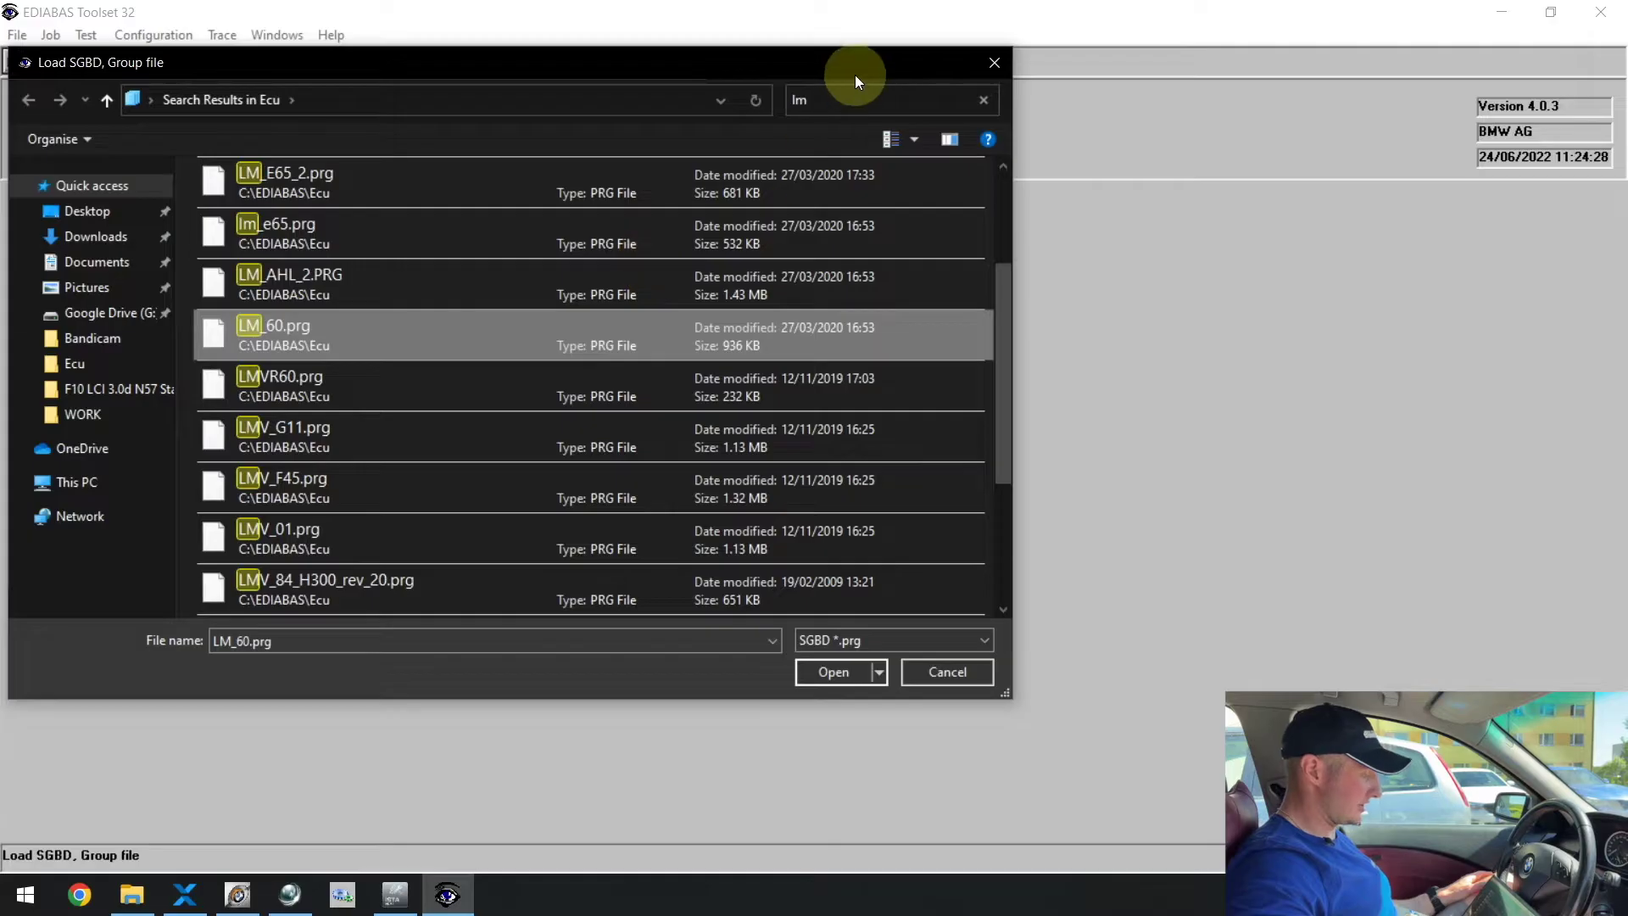
Search the Ecu folder for "frm" and for "fem", and select the FEM_20.prg file
{"action": "left_click", "coordinate": [833, 100]}
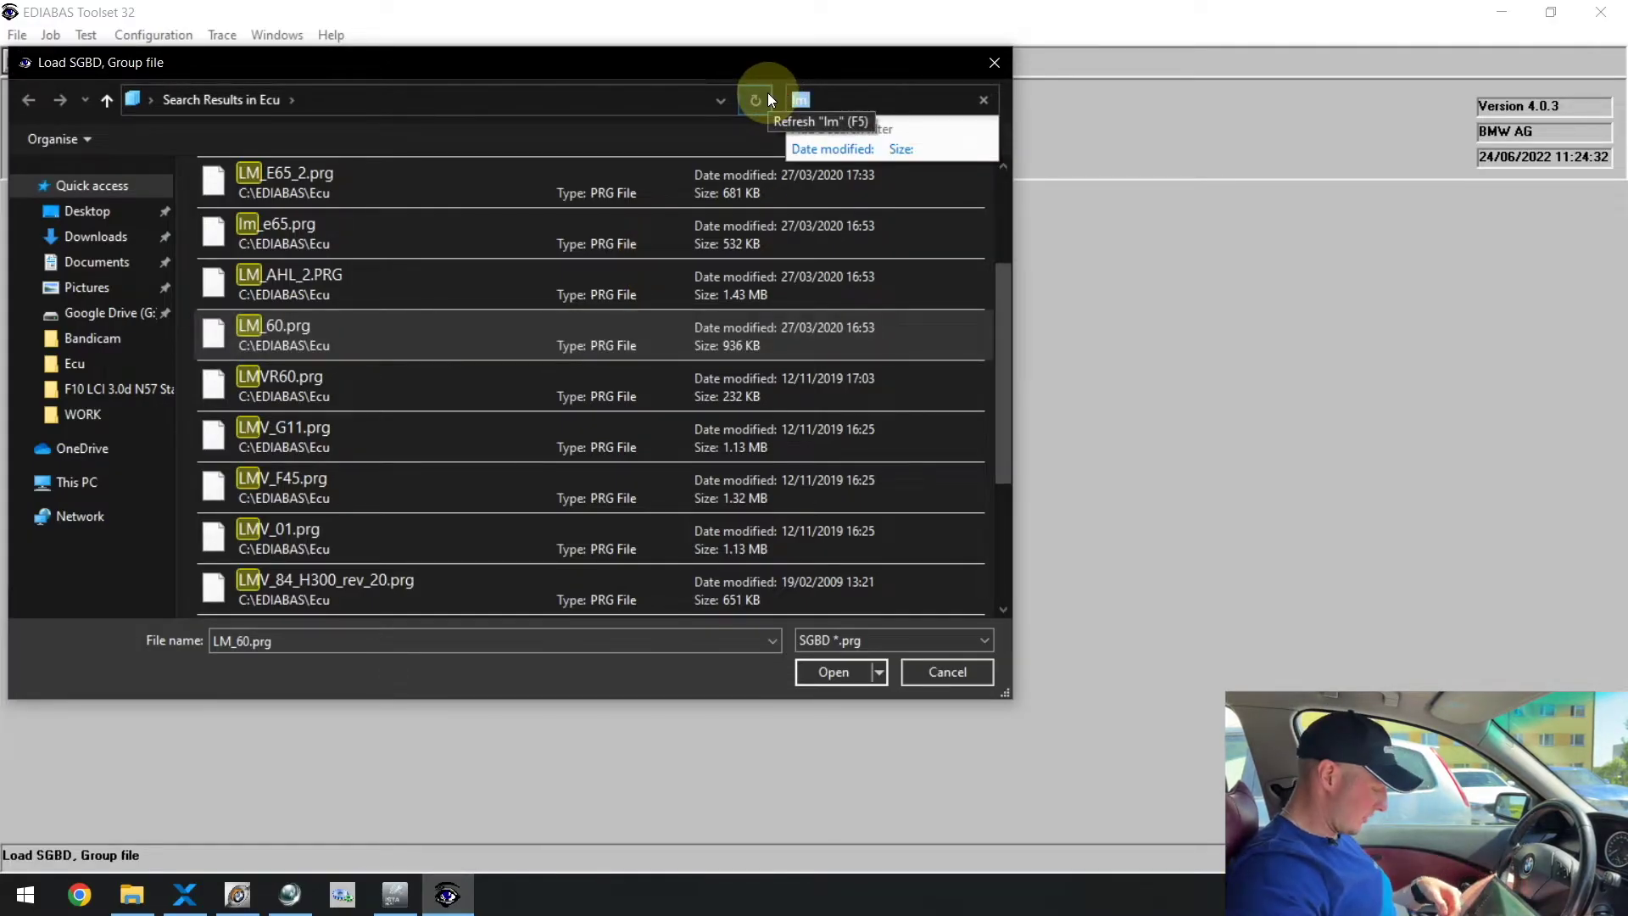
{"action": "type", "text": "frm"}
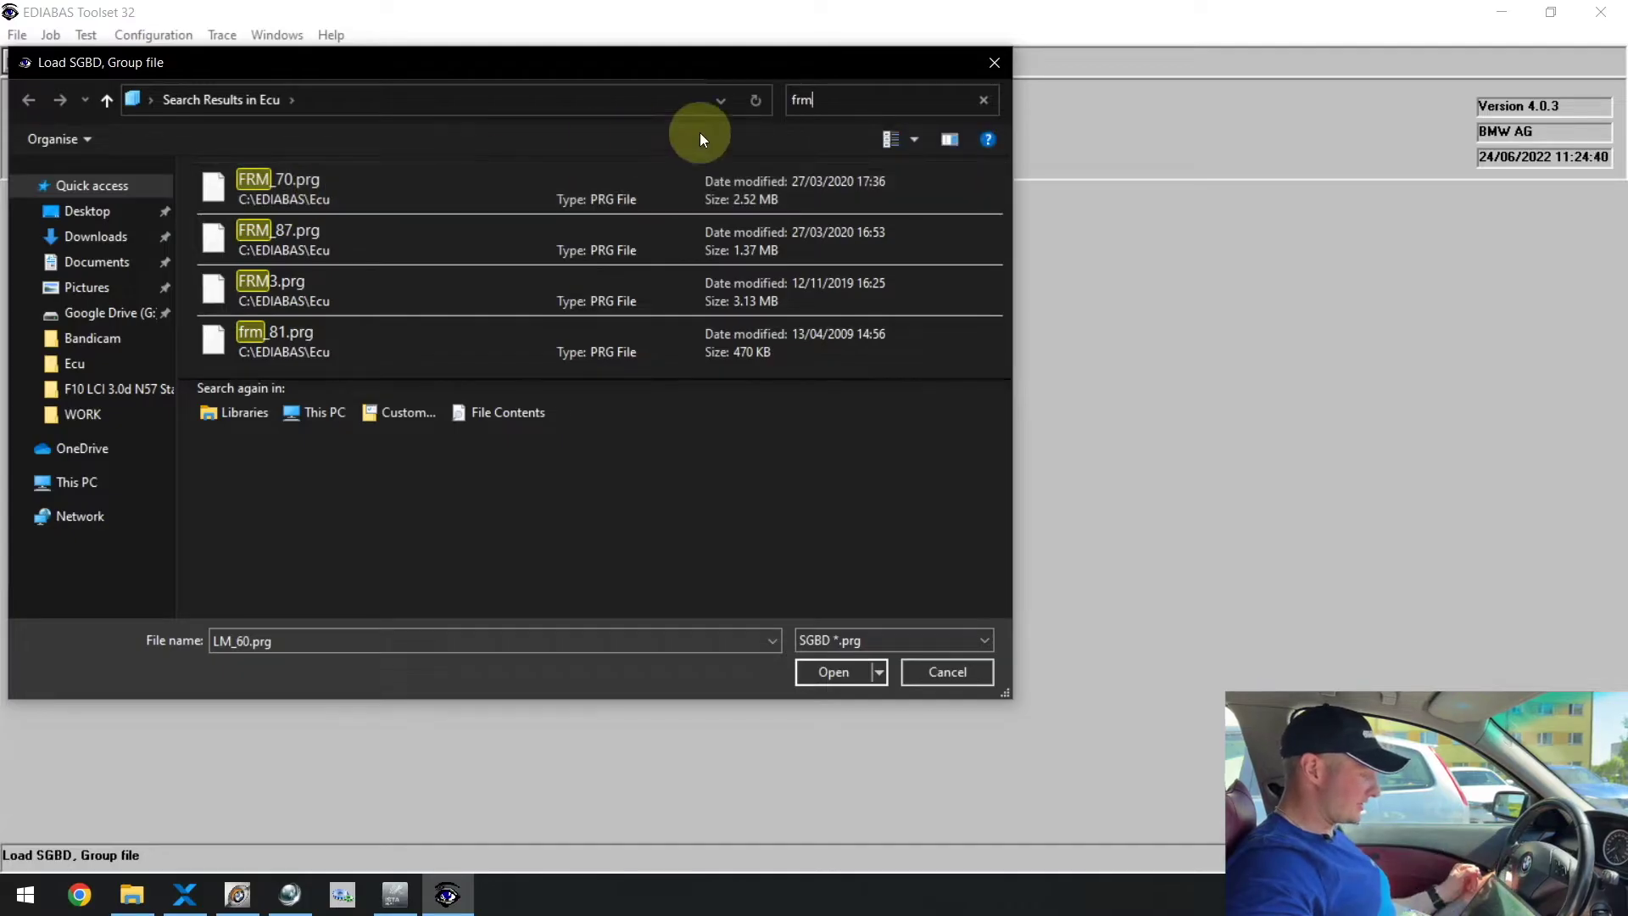
{"action": "left_click", "coordinate": [805, 99]}
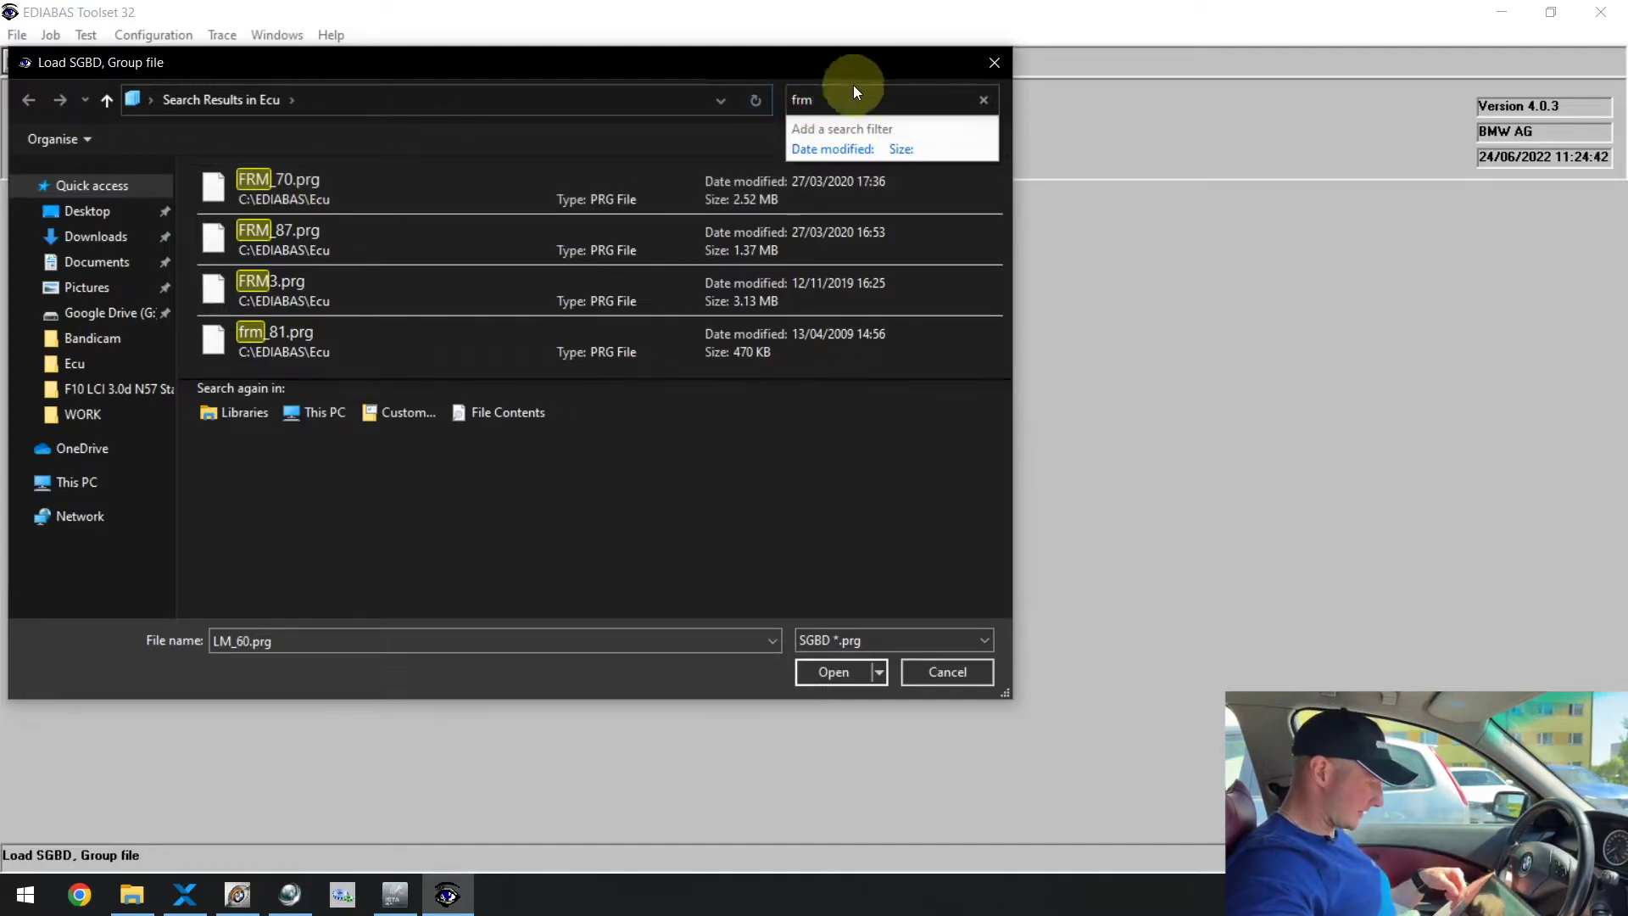
{"action": "key", "text": "BackSpace"}
{"action": "key", "text": "BackSpace"}
{"action": "type", "text": "em"}
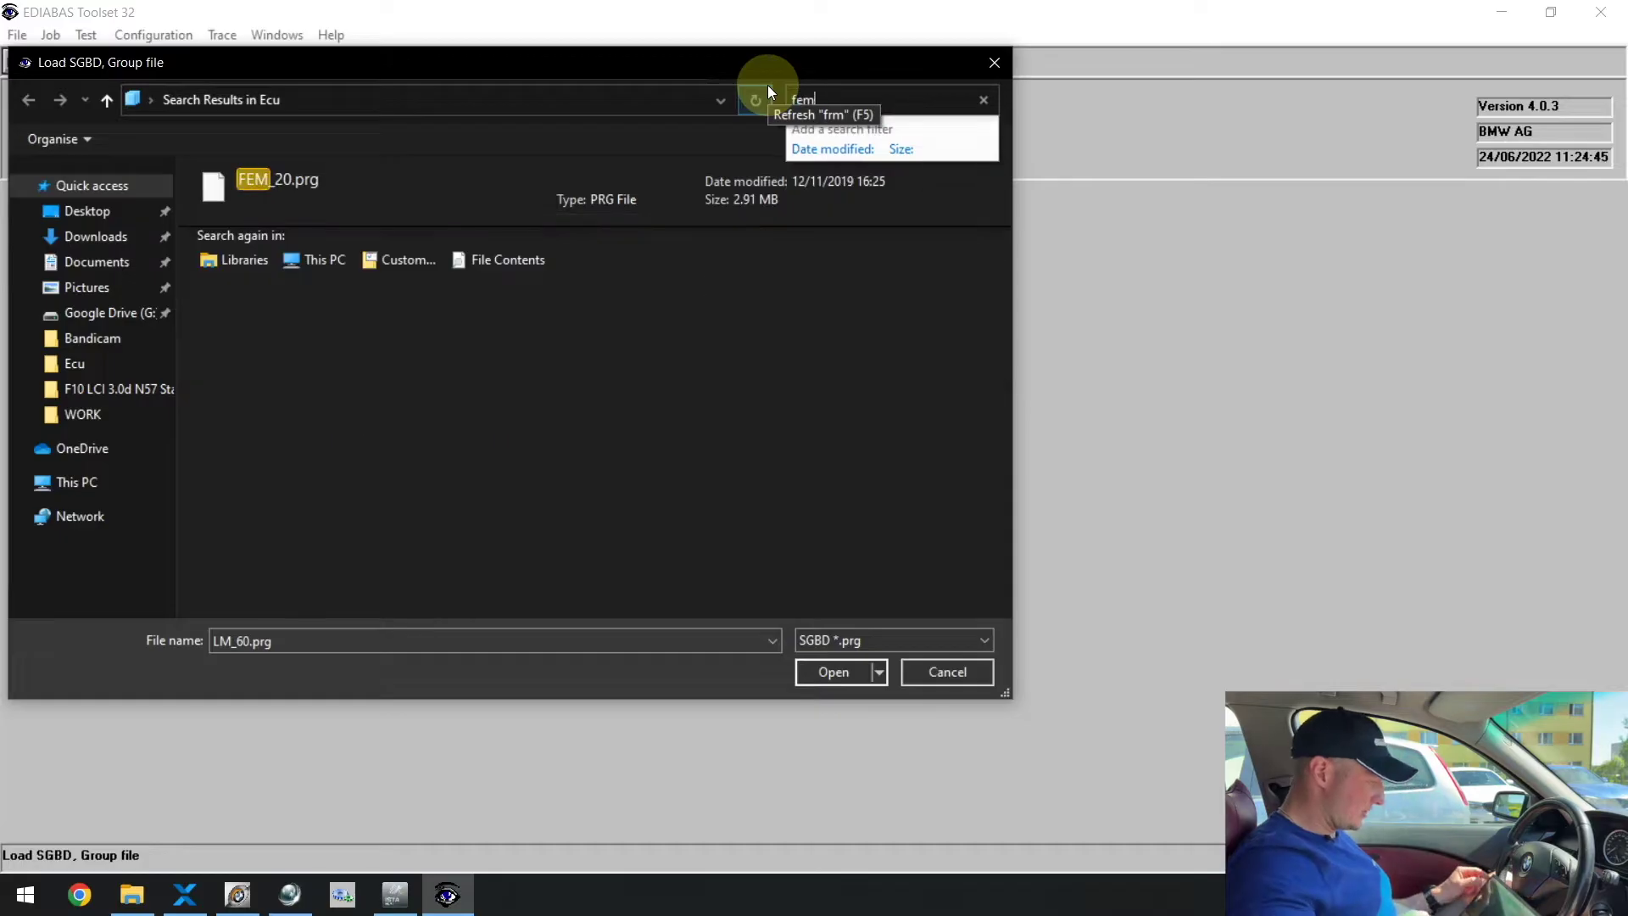
{"action": "left_click", "coordinate": [454, 171]}
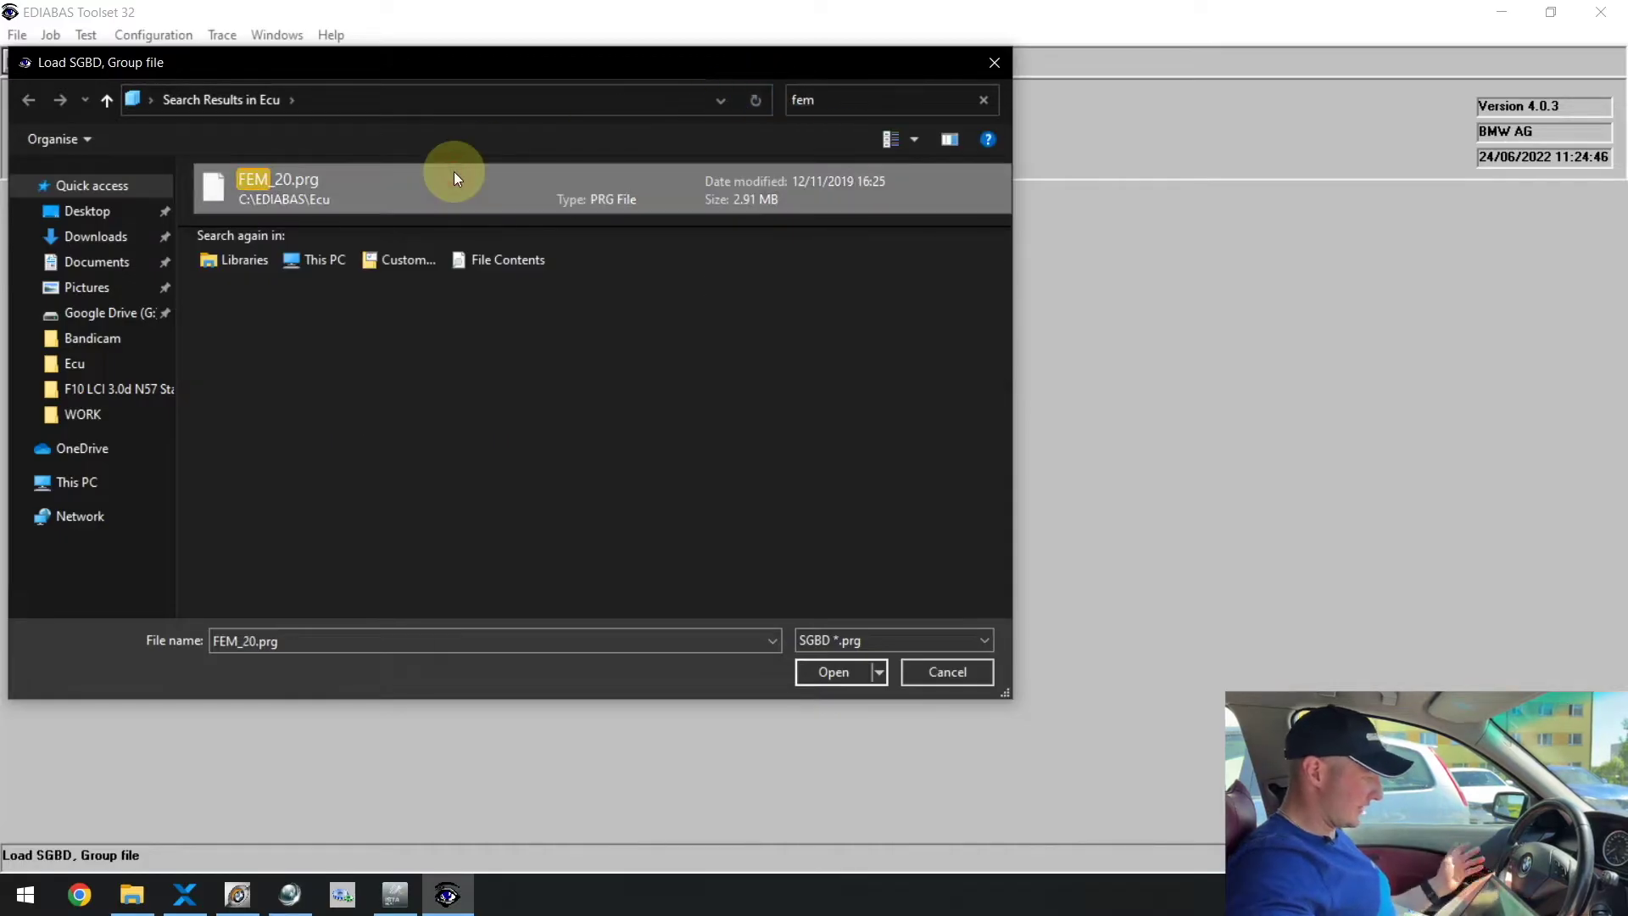
Search for "lm" again and load the LM_60.prg file
{"action": "left_click", "coordinate": [831, 97]}
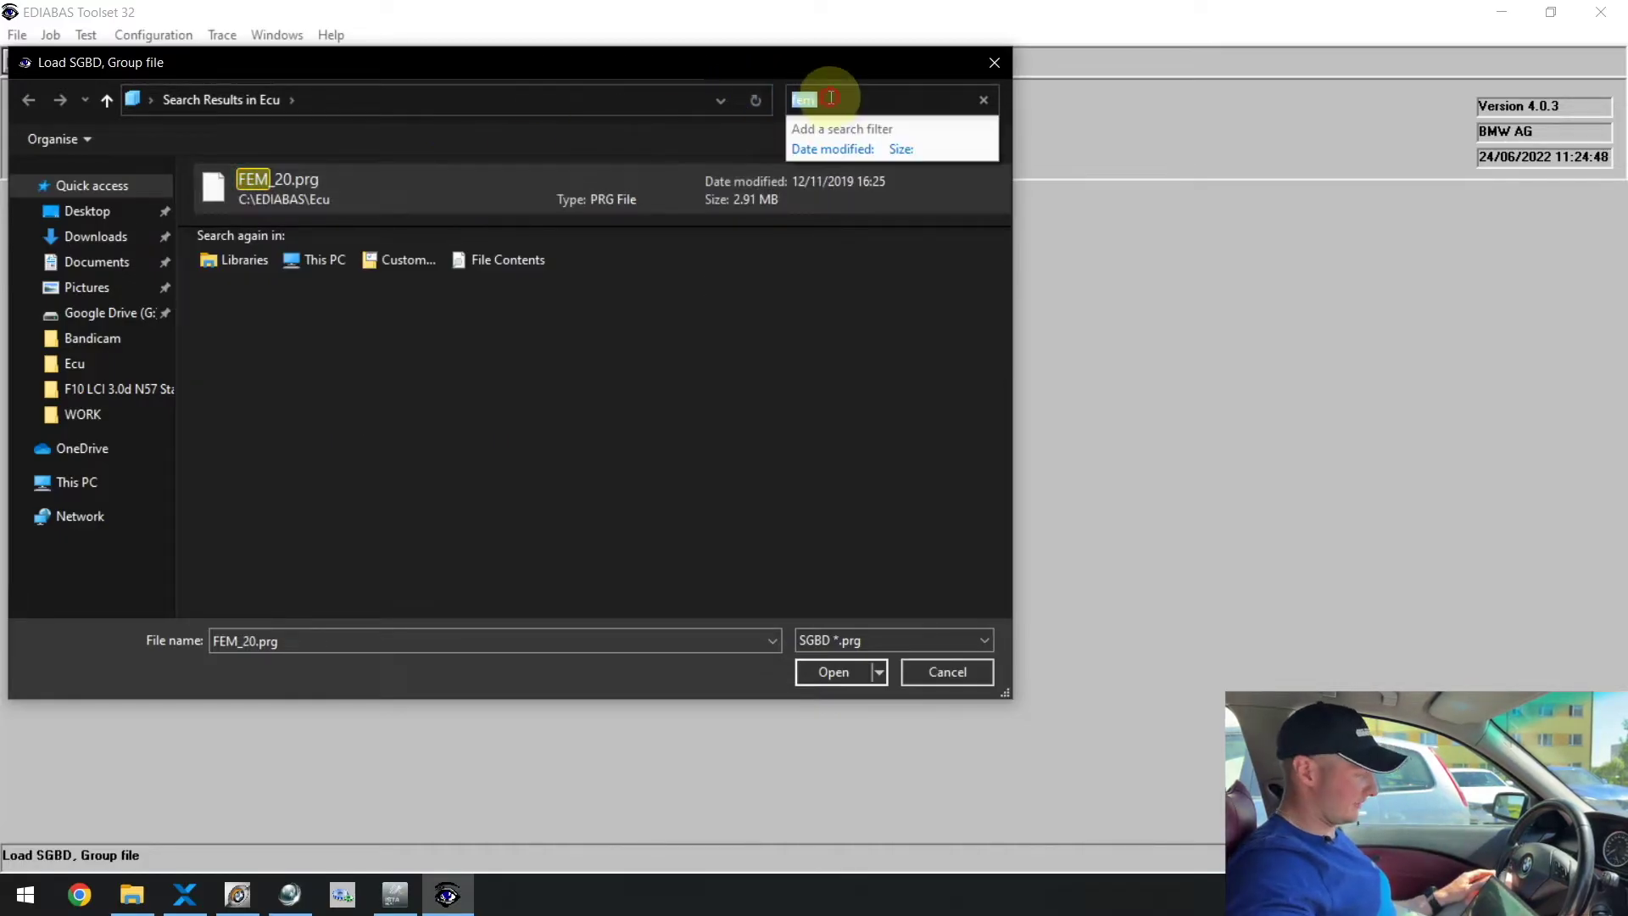
{"action": "type", "text": "lm"}
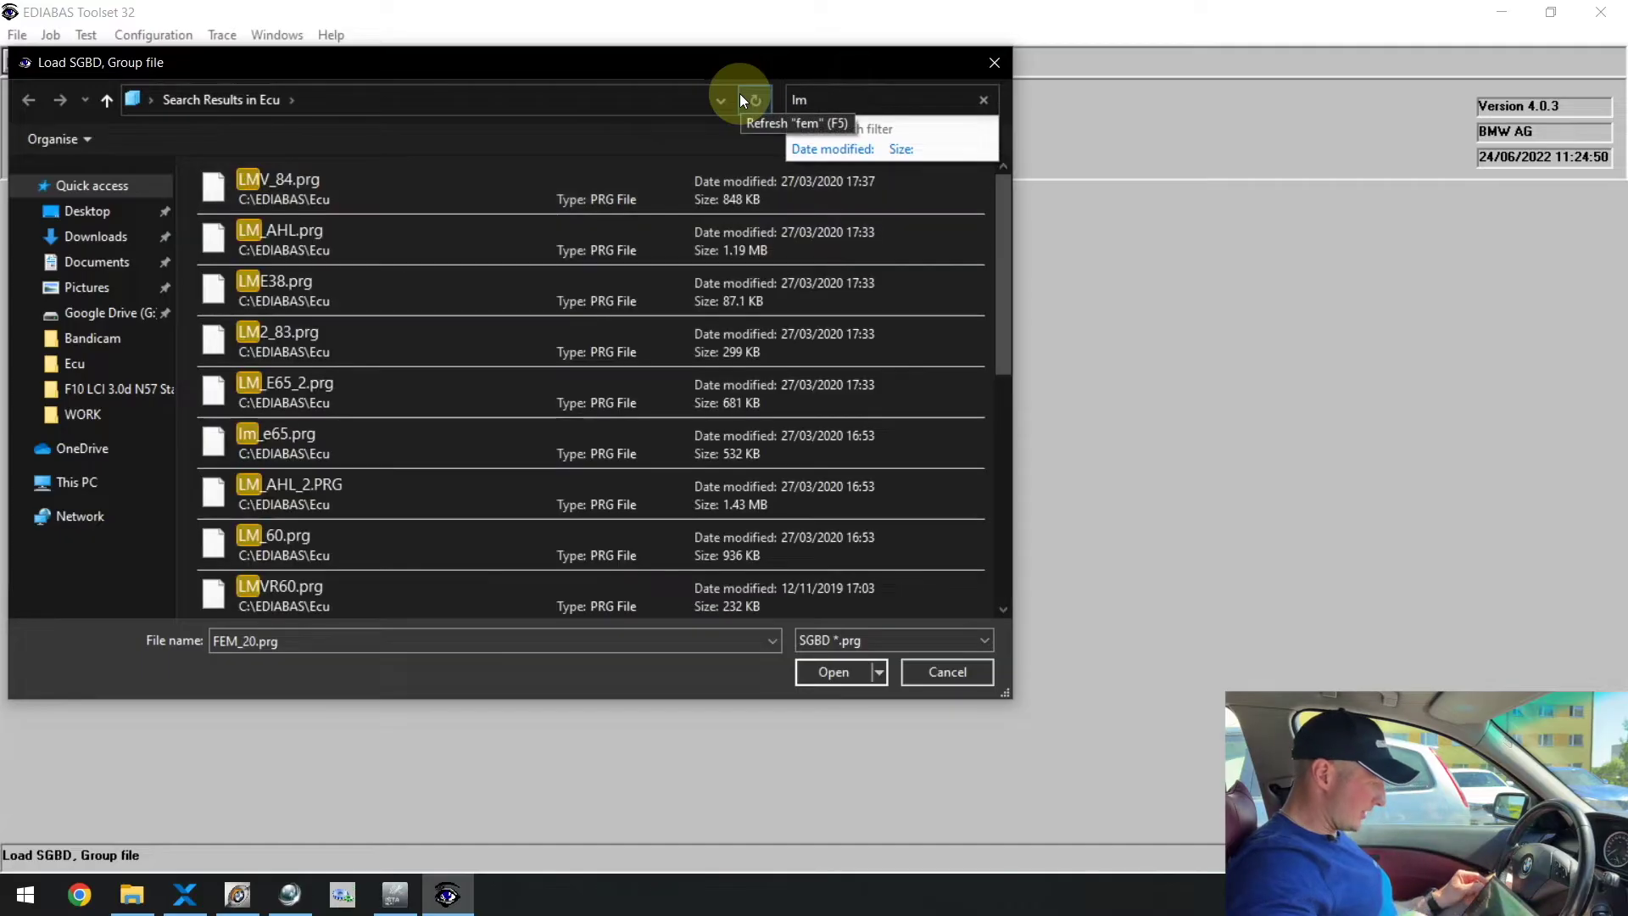
{"action": "double_click", "coordinate": [285, 542]}
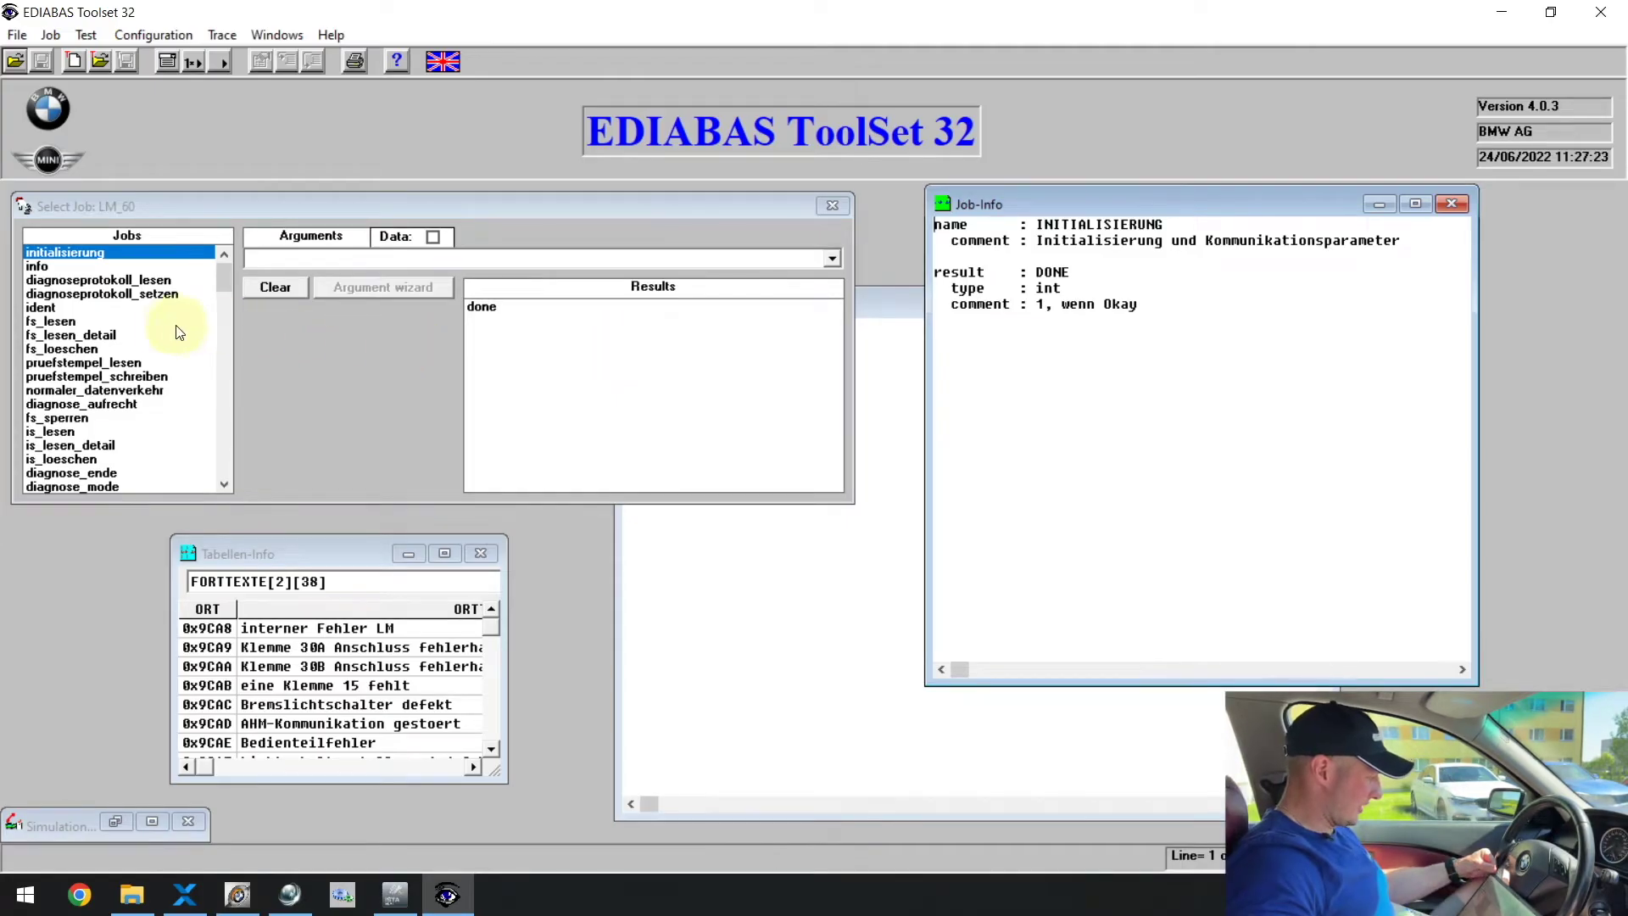
Run the ident job once for LM_60, check JOB_STATUS in the results, and close the results window
{"action": "left_click", "coordinate": [42, 309]}
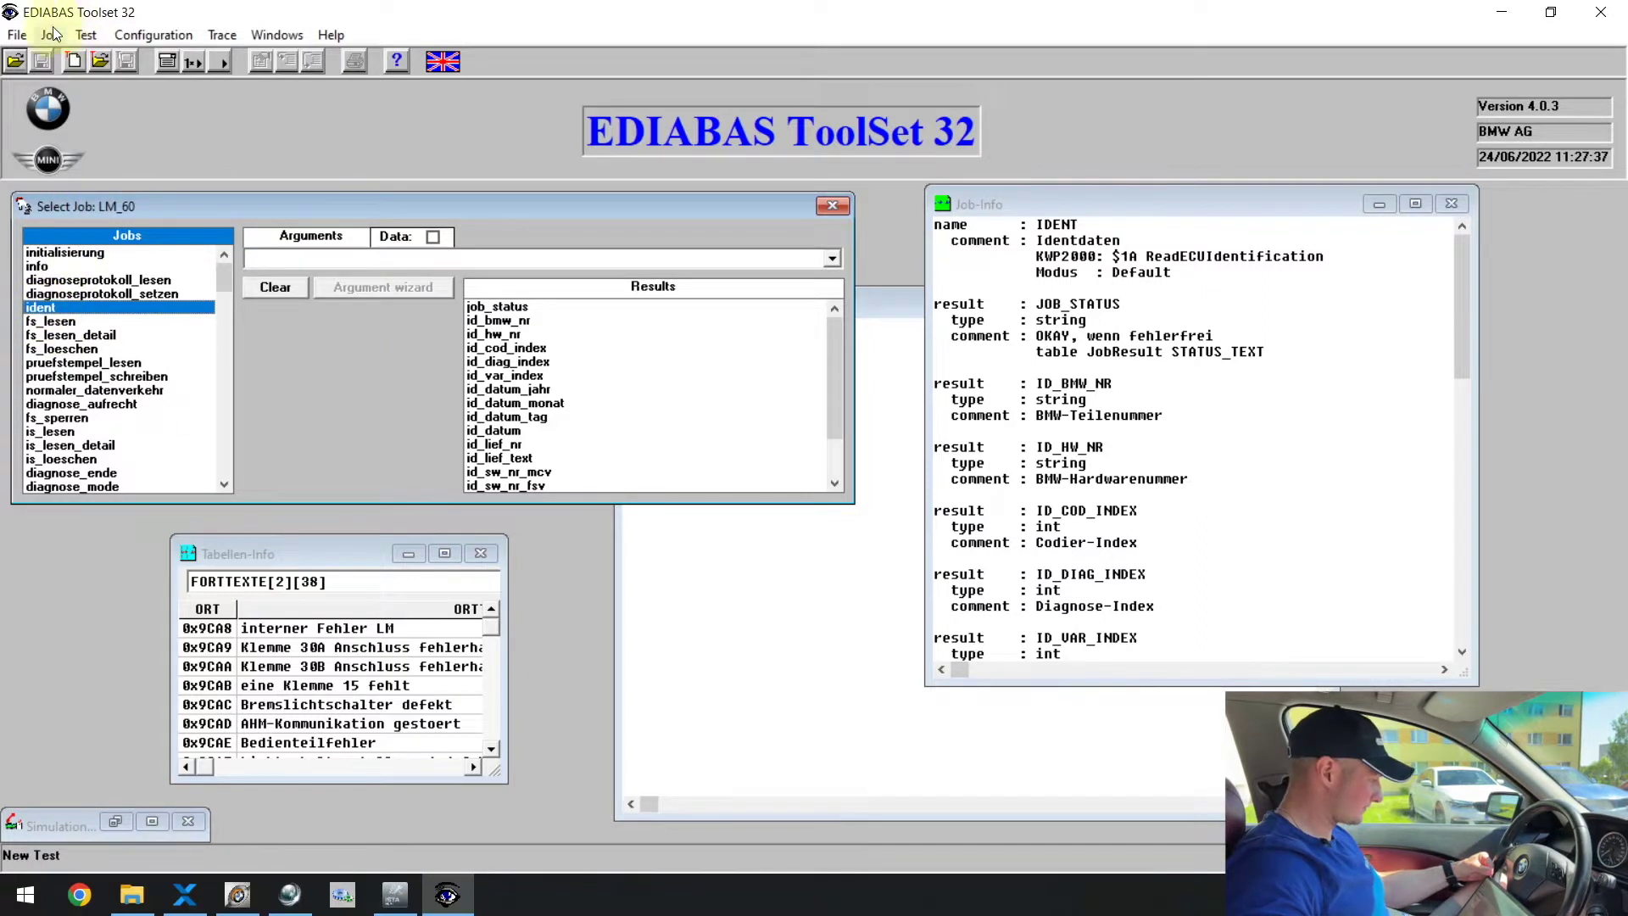
{"action": "left_click", "coordinate": [48, 295]}
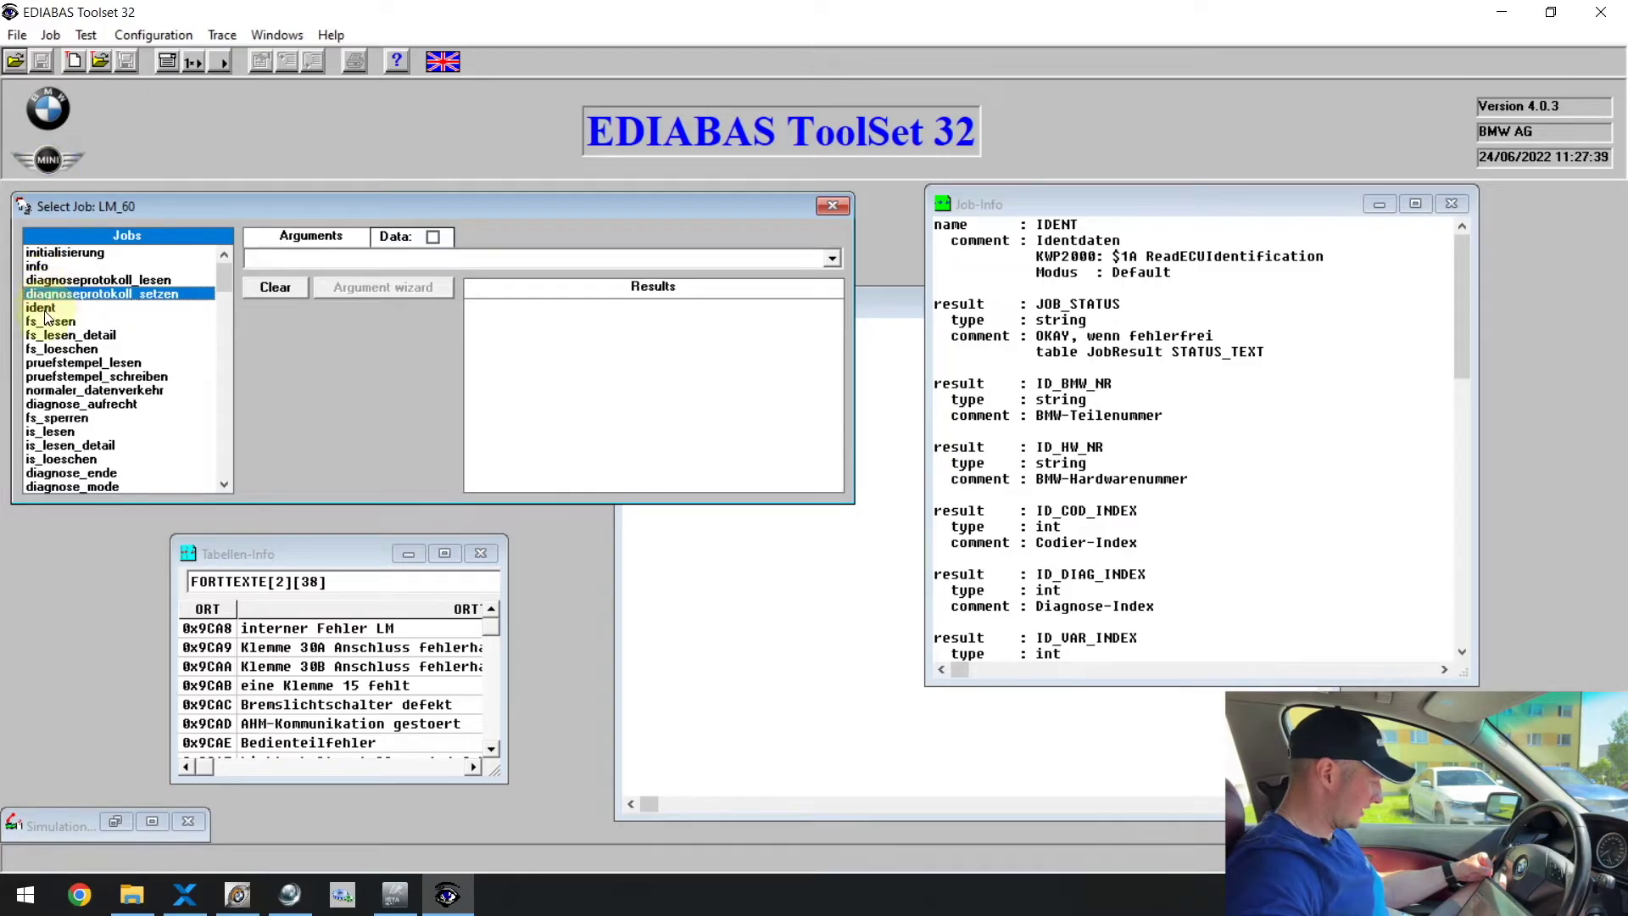
{"action": "left_click", "coordinate": [50, 35]}
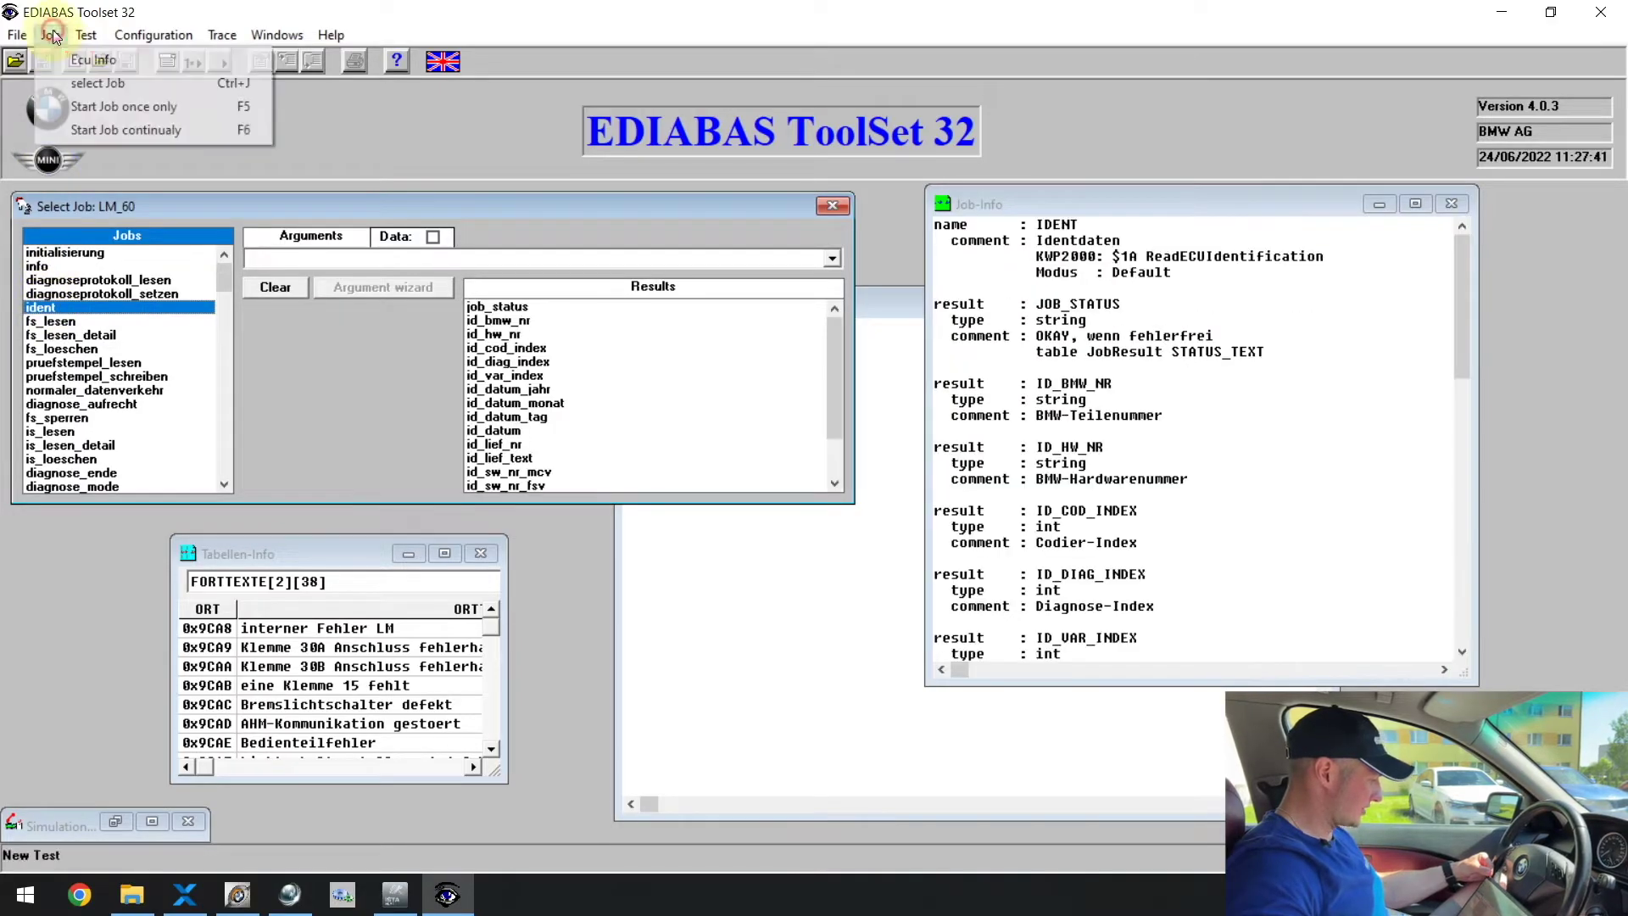
{"action": "left_click", "coordinate": [100, 105]}
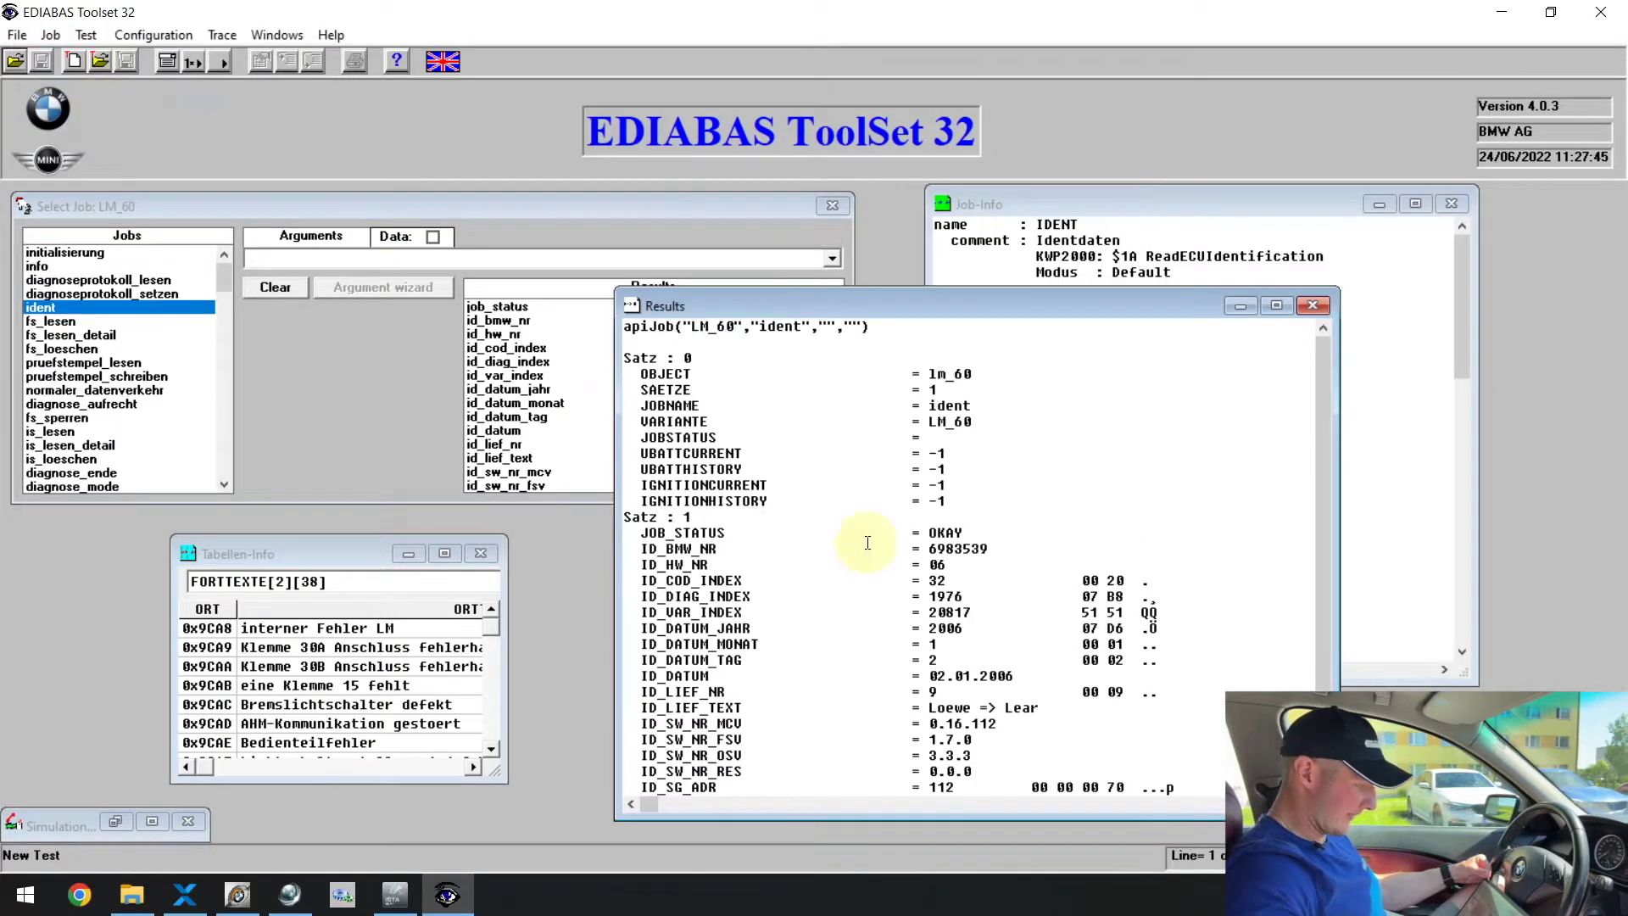
{"action": "left_click", "coordinate": [930, 527]}
{"action": "left_click_drag", "start_coordinate": [930, 527], "coordinate": [981, 528]}
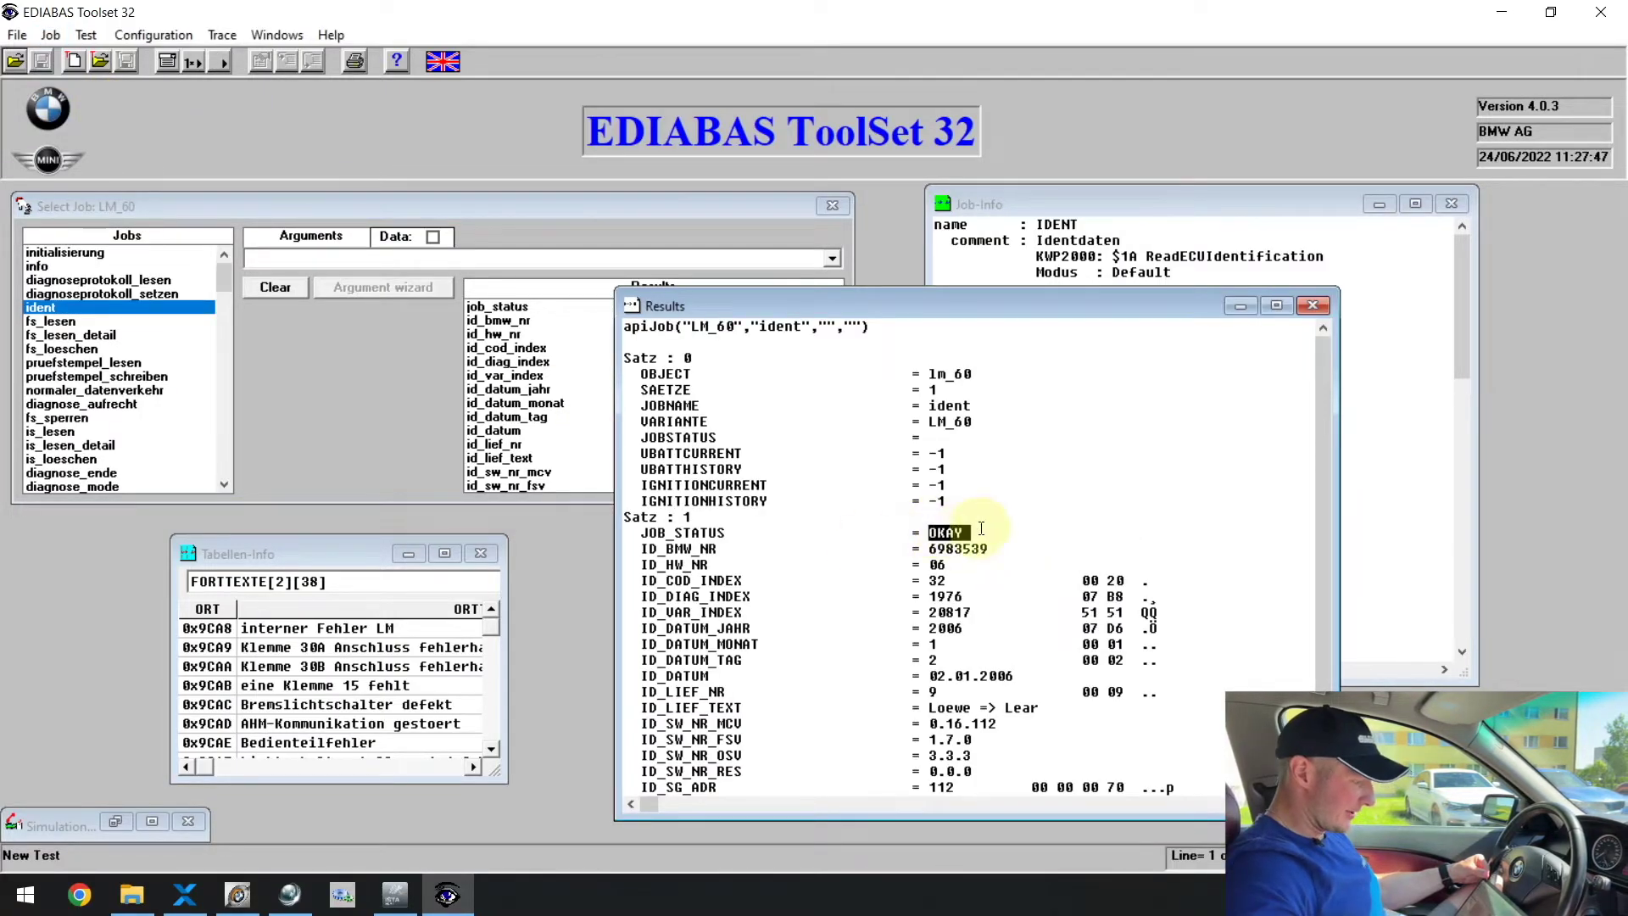
{"action": "left_click", "coordinate": [1313, 305]}
Review the job descriptions of fs_lesen_detail, reset_kurzschluss_sperre and the status_lampen_kurzschluss jobs, including the repeat, counter and counter_max variants
{"action": "left_click", "coordinate": [92, 336]}
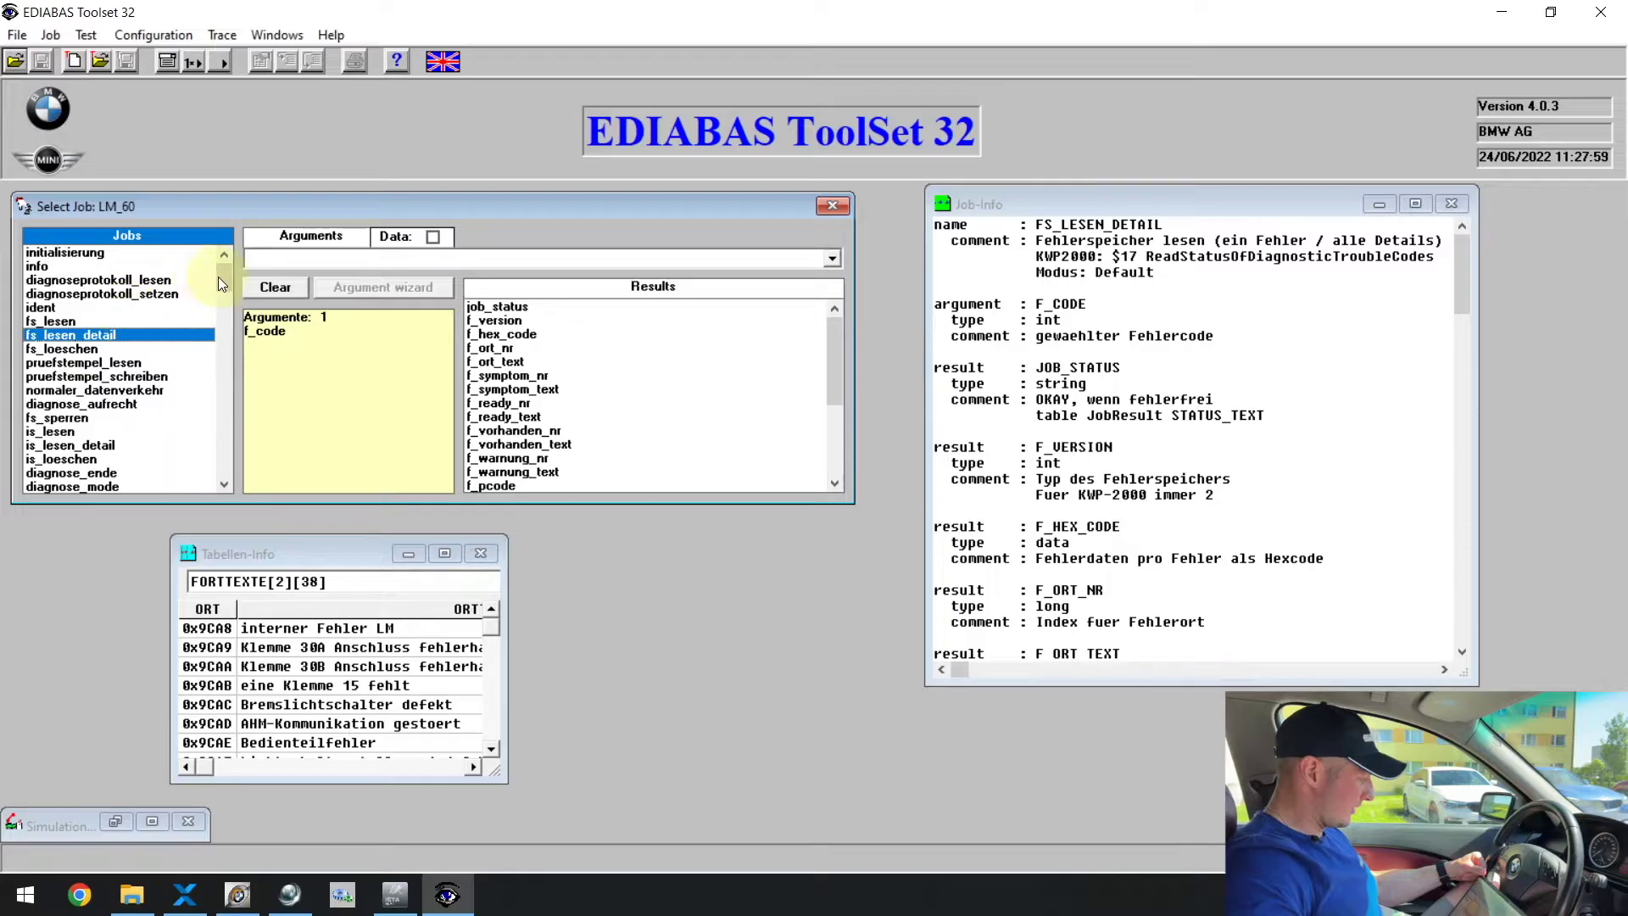
{"action": "left_click_drag", "start_coordinate": [223, 274], "coordinate": [237, 440]}
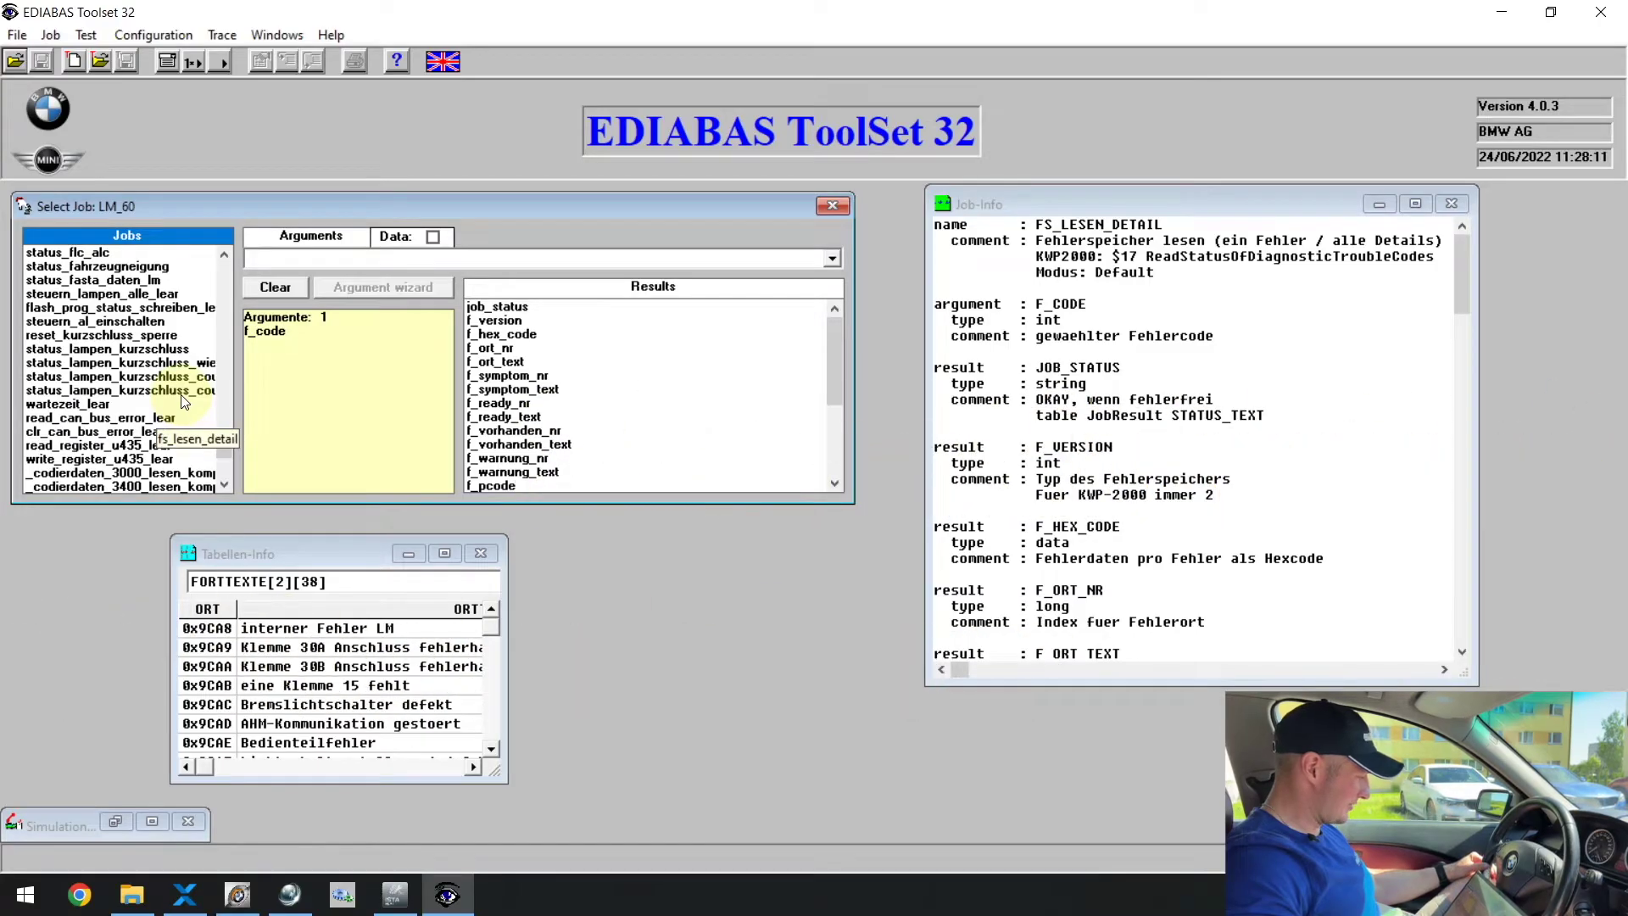
{"action": "left_click", "coordinate": [74, 338]}
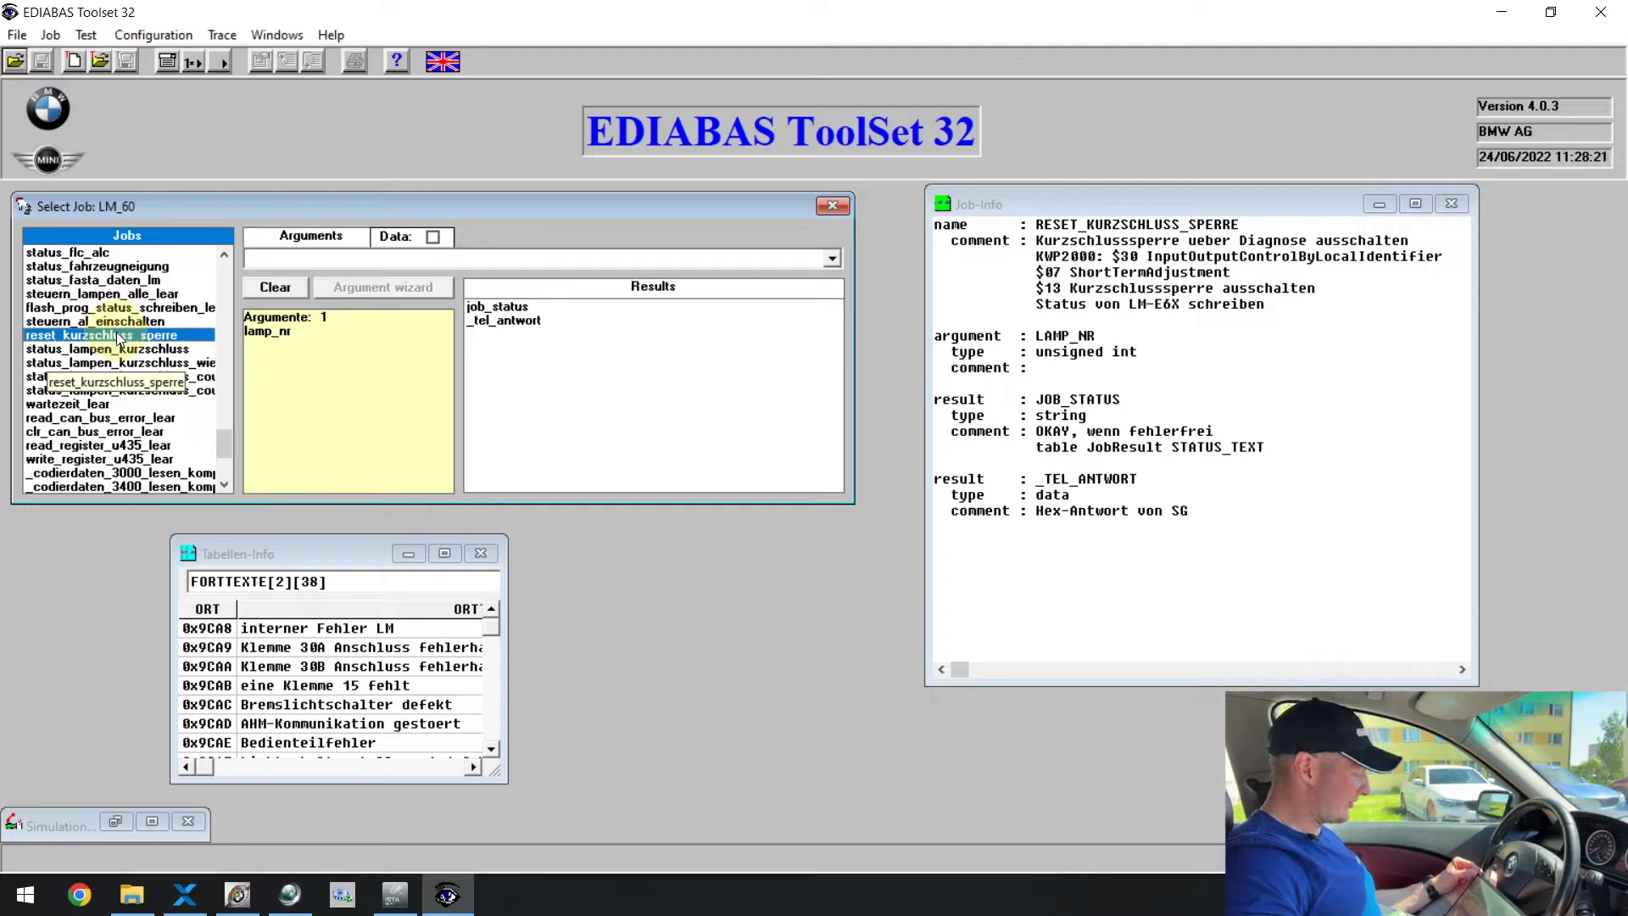
{"action": "left_click", "coordinate": [126, 350]}
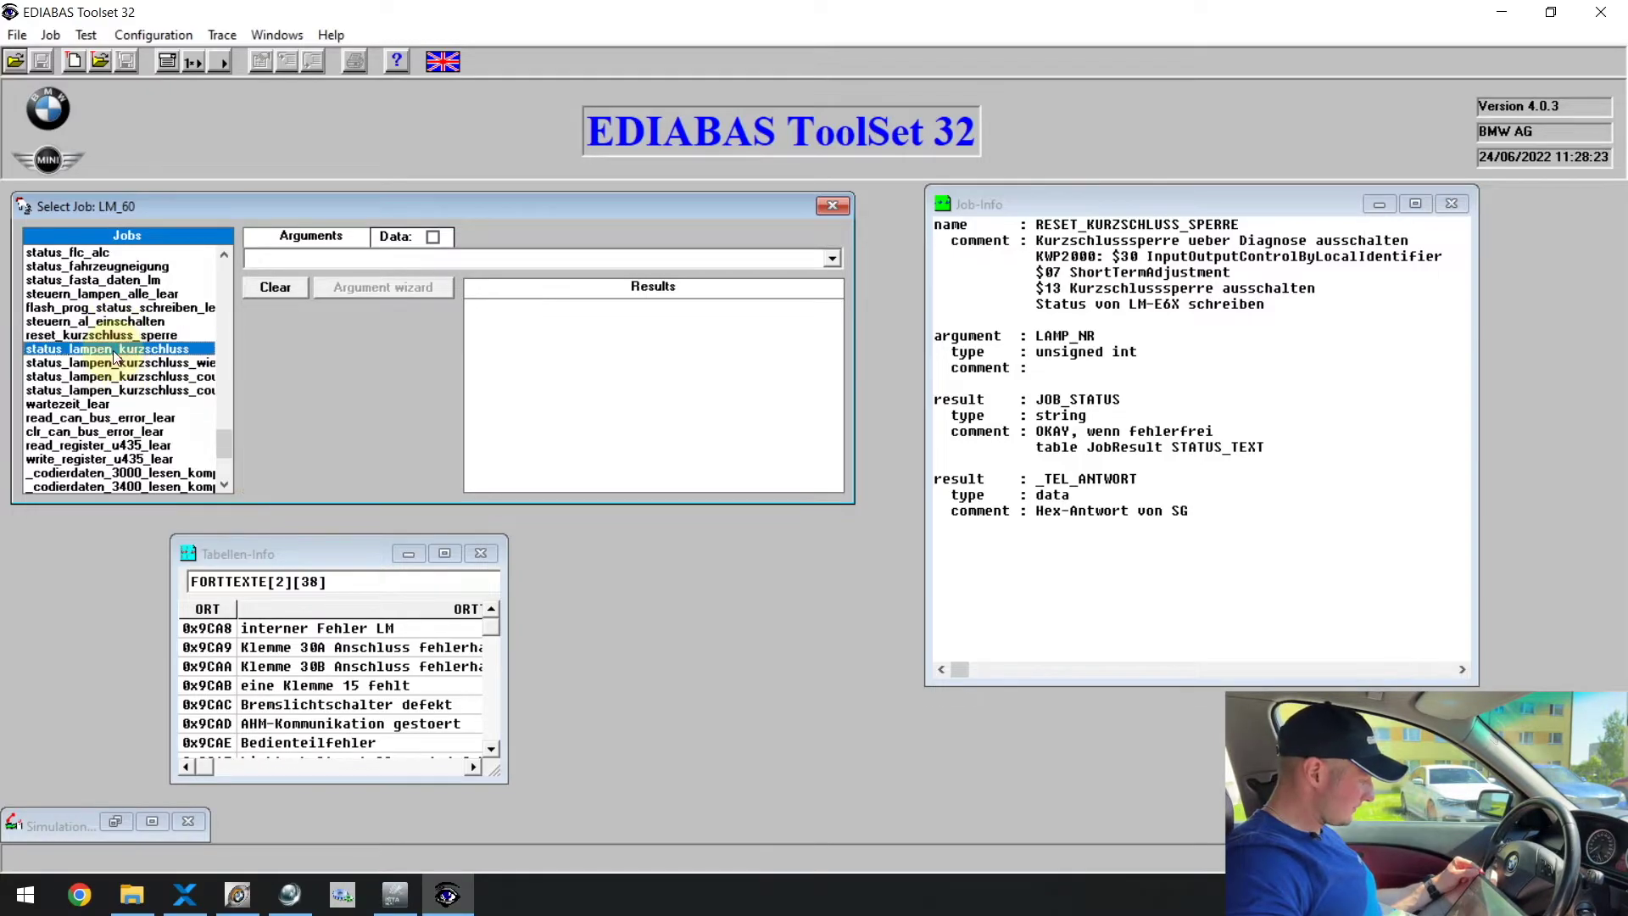
{"action": "left_click", "coordinate": [140, 363]}
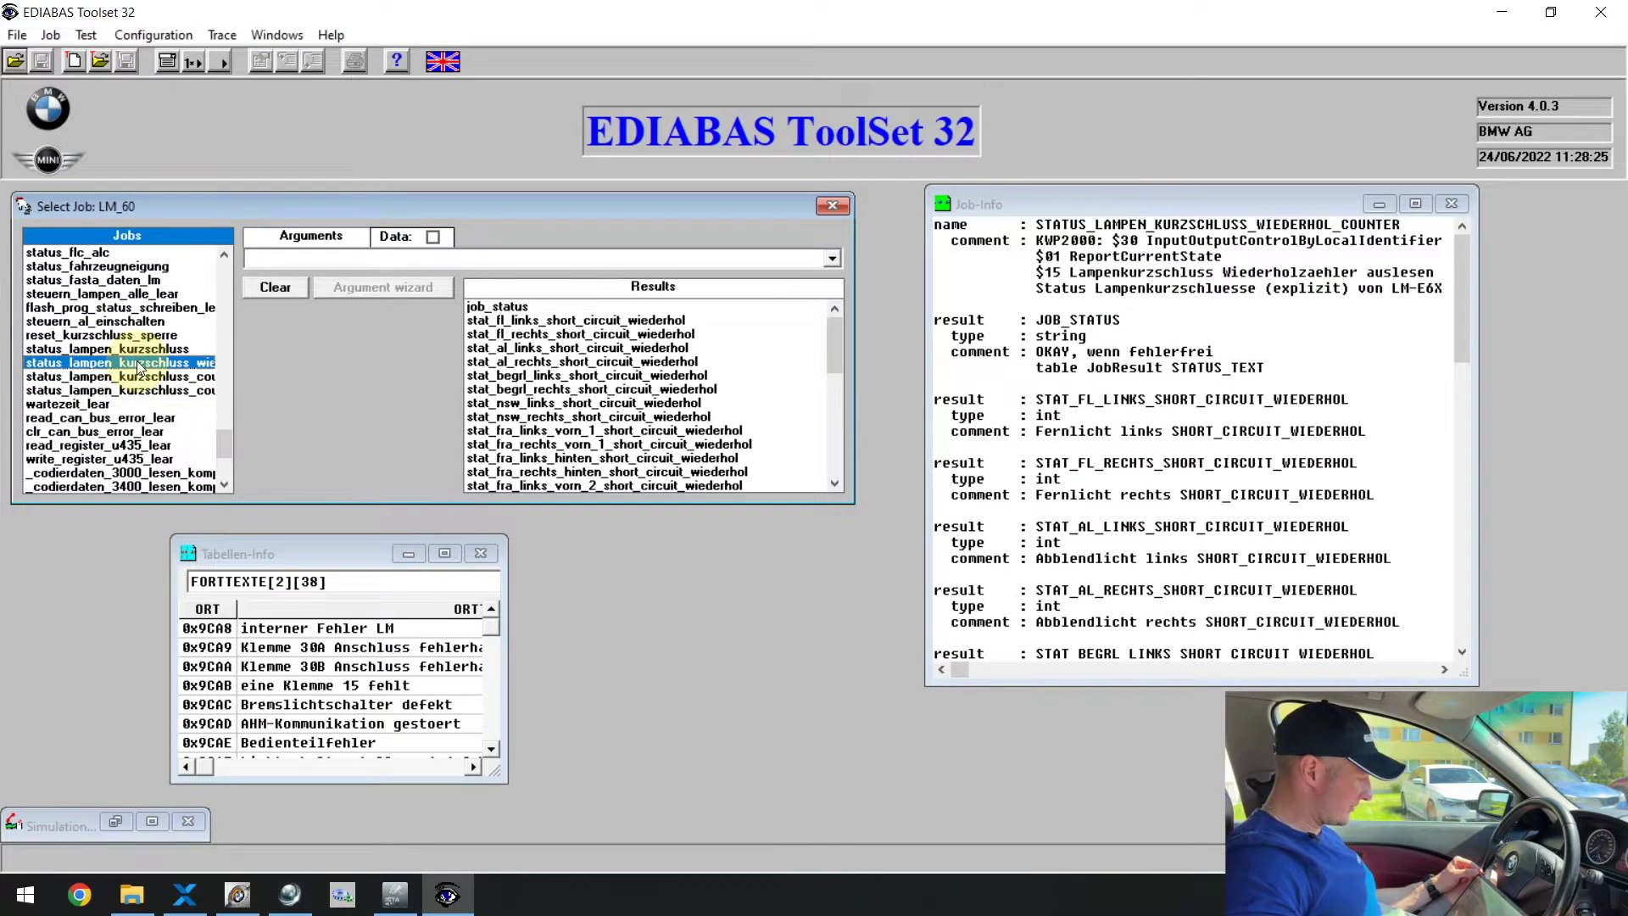
{"action": "left_click", "coordinate": [140, 378]}
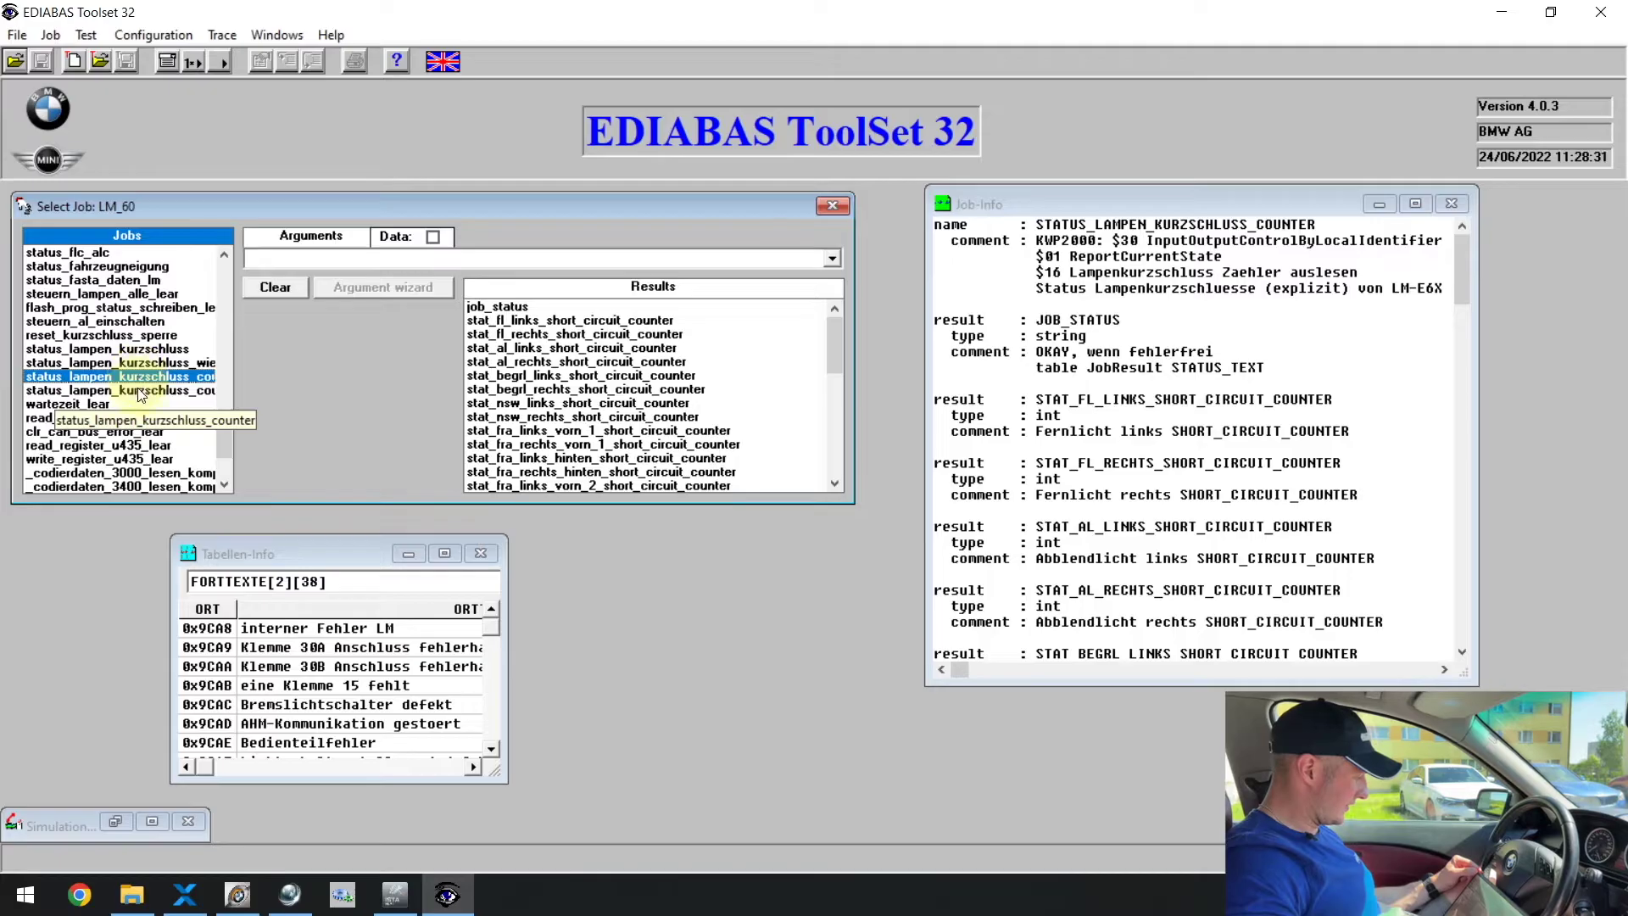
{"action": "left_click", "coordinate": [141, 392]}
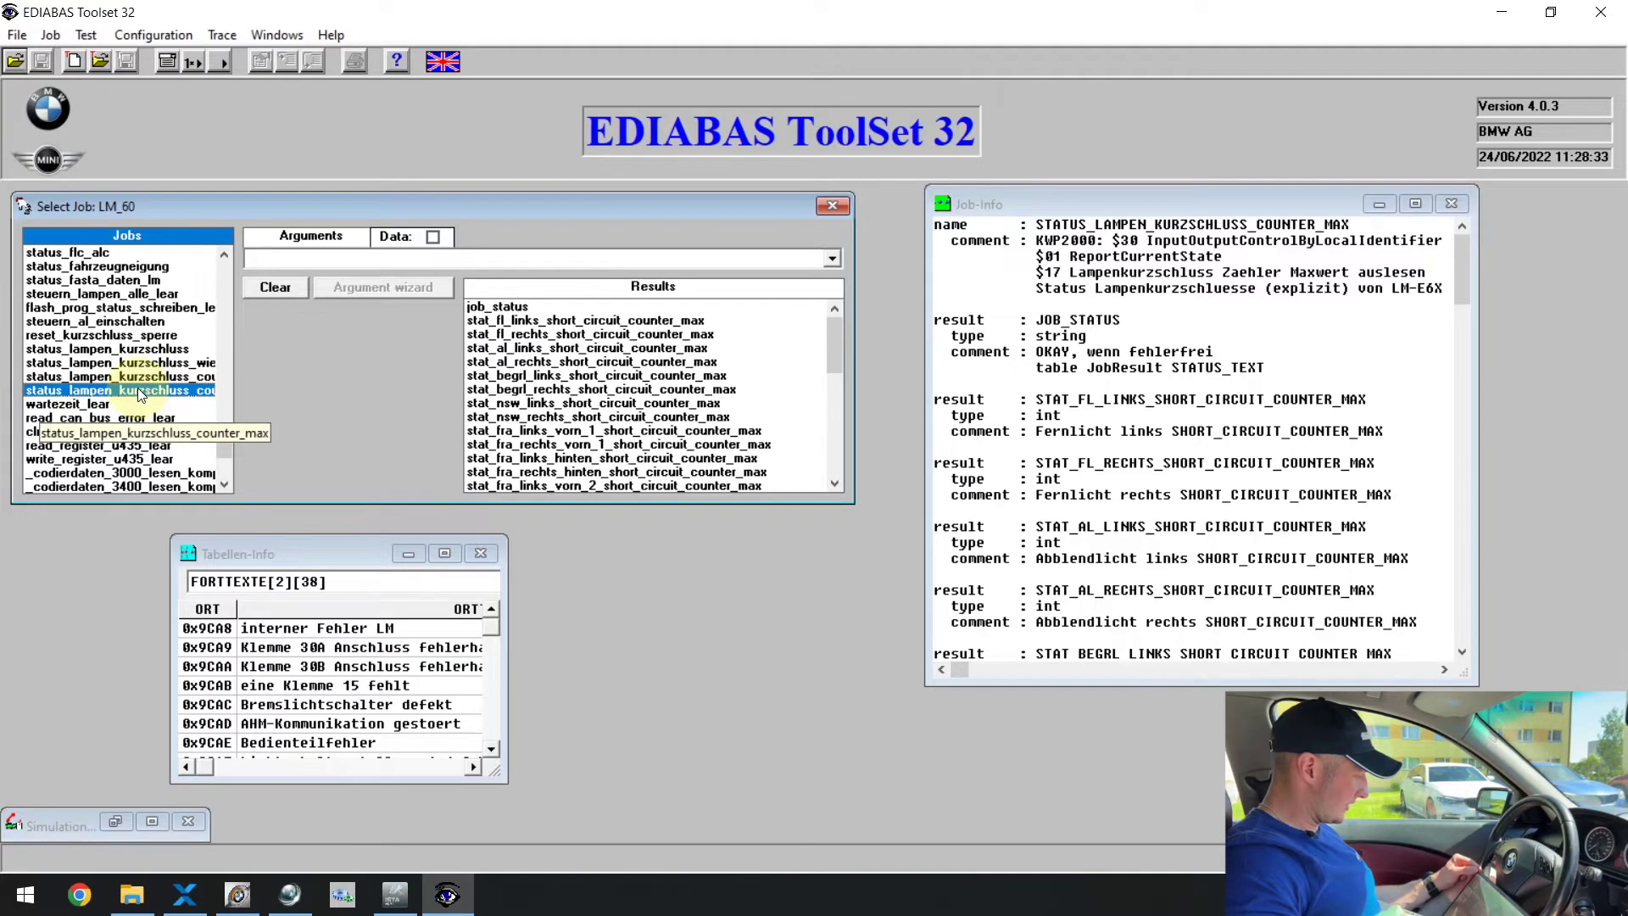
Run the status_lampen_kurzschluss_counter job once and maximize its results window
{"action": "left_click", "coordinate": [151, 379]}
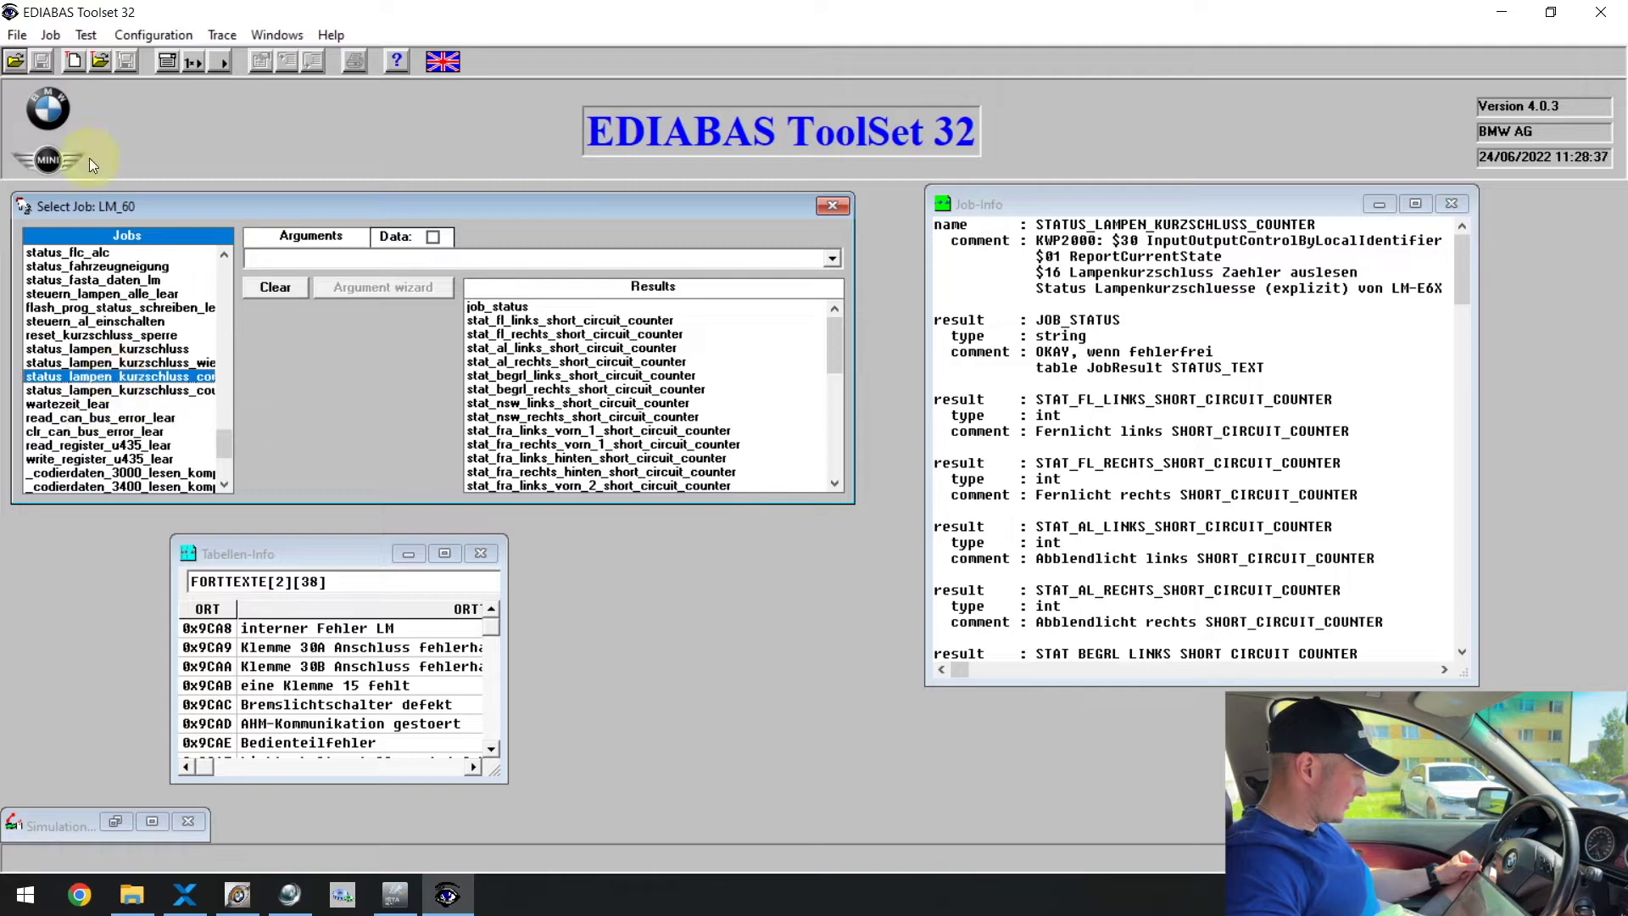
{"action": "left_click", "coordinate": [51, 34]}
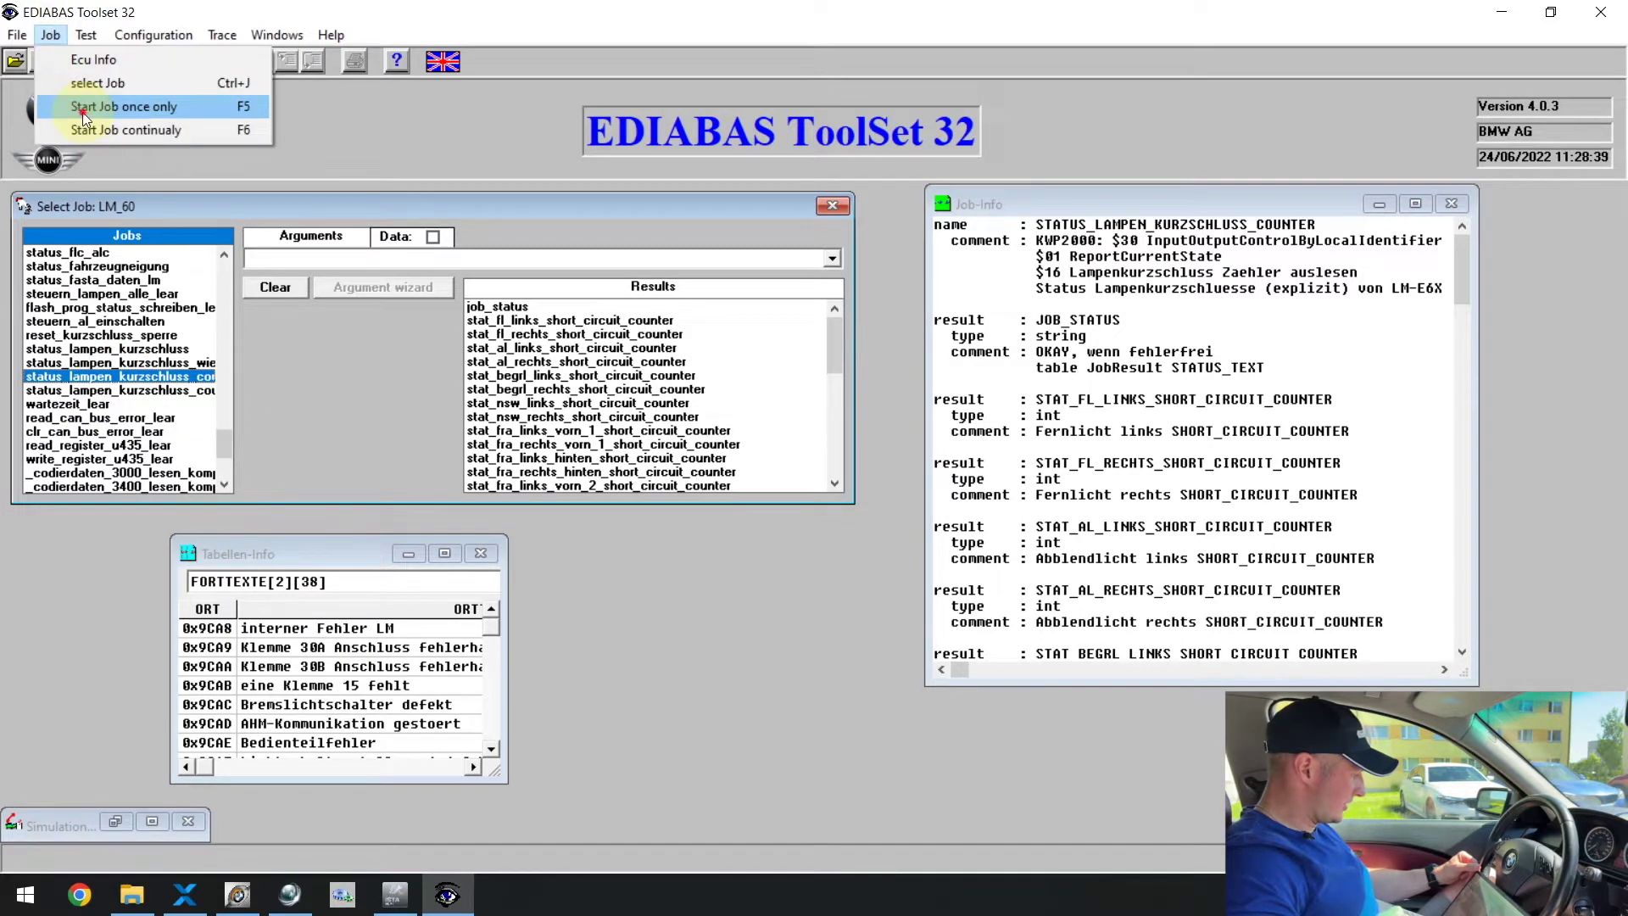
{"action": "left_click", "coordinate": [84, 109]}
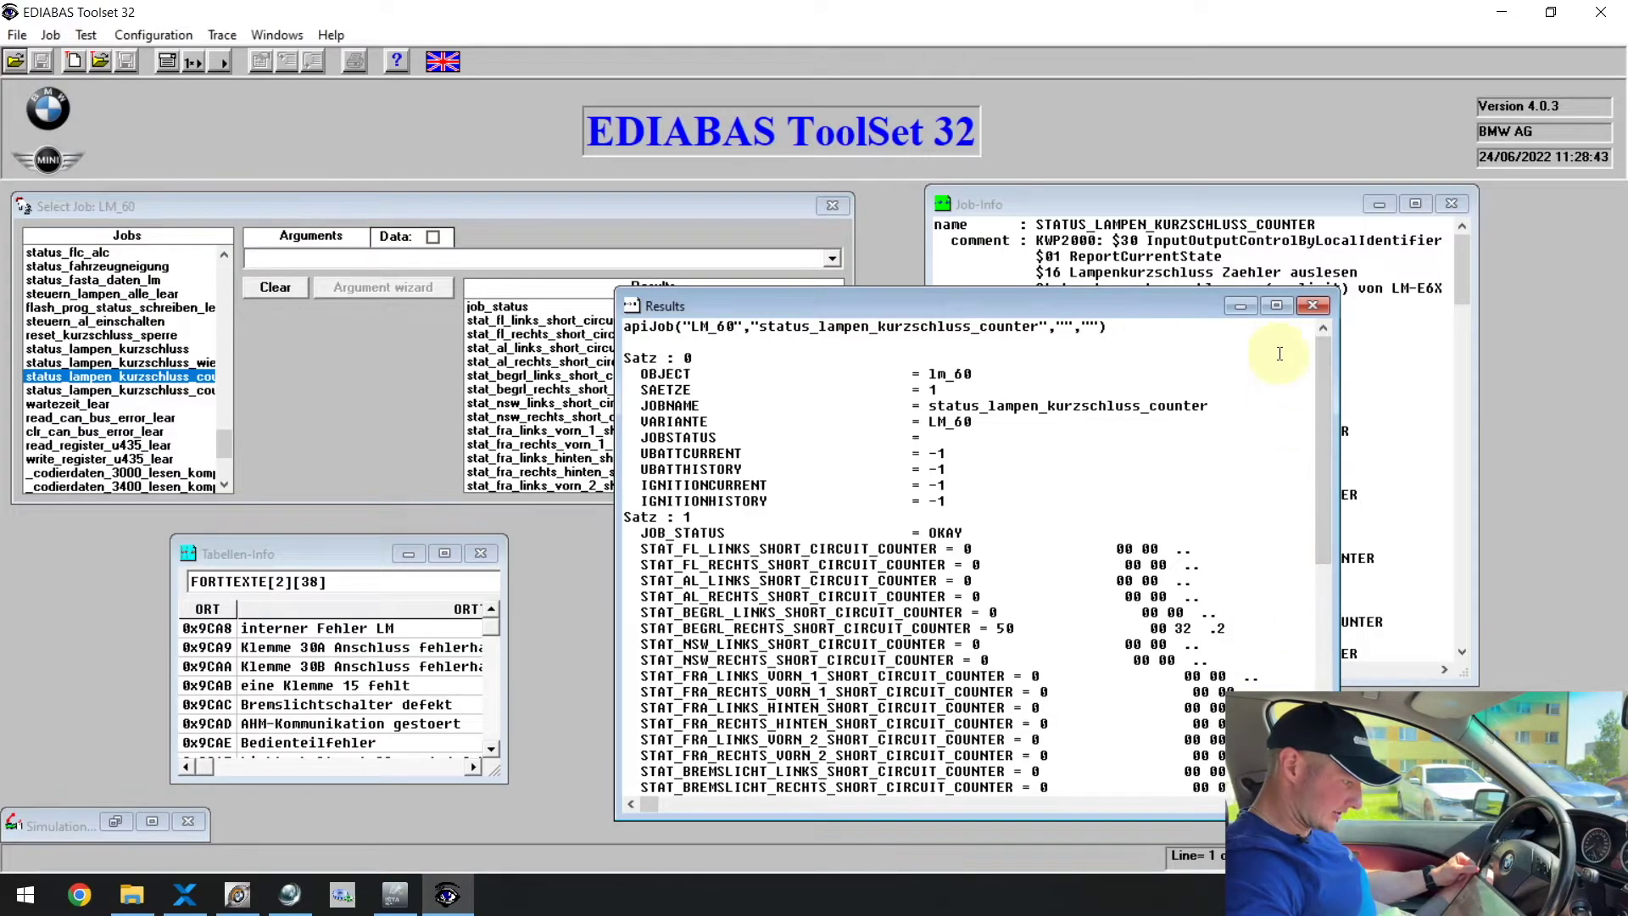
{"action": "left_click", "coordinate": [1276, 305]}
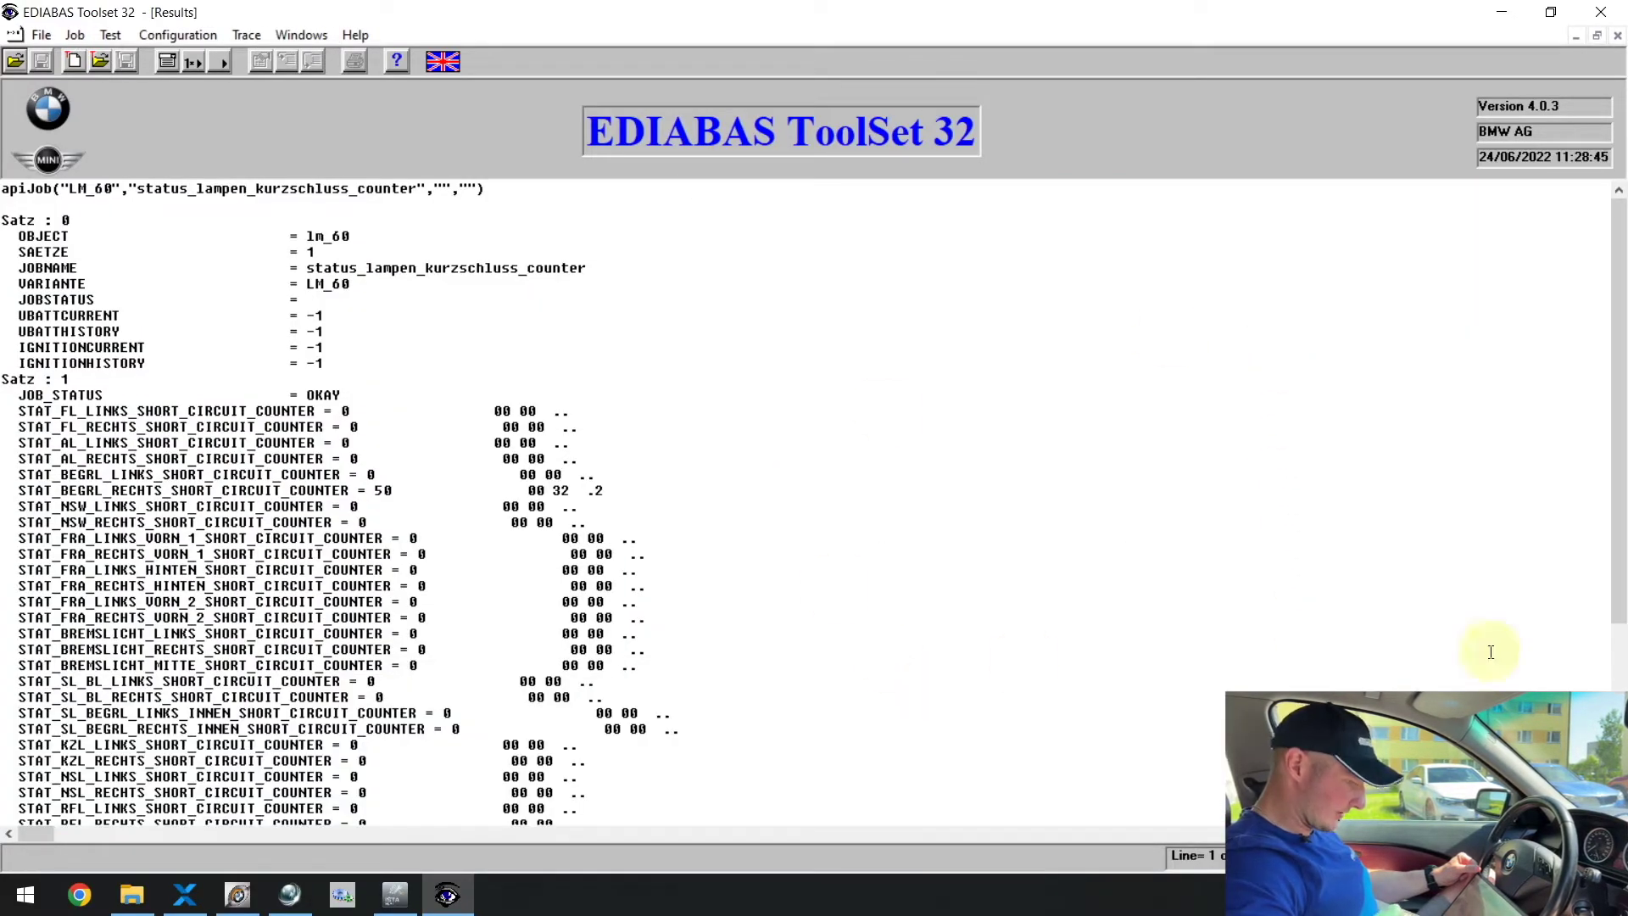
Examine JOB_STATUS and the short-circuit counters of all lamps in the results, highlighting the STAT_BEGRL_RECHTS_SHORT_CIRCUIT_COUNTER value
{"action": "scroll", "coordinate": [814, 504], "scroll_direction": "down", "scroll_amount": 4}
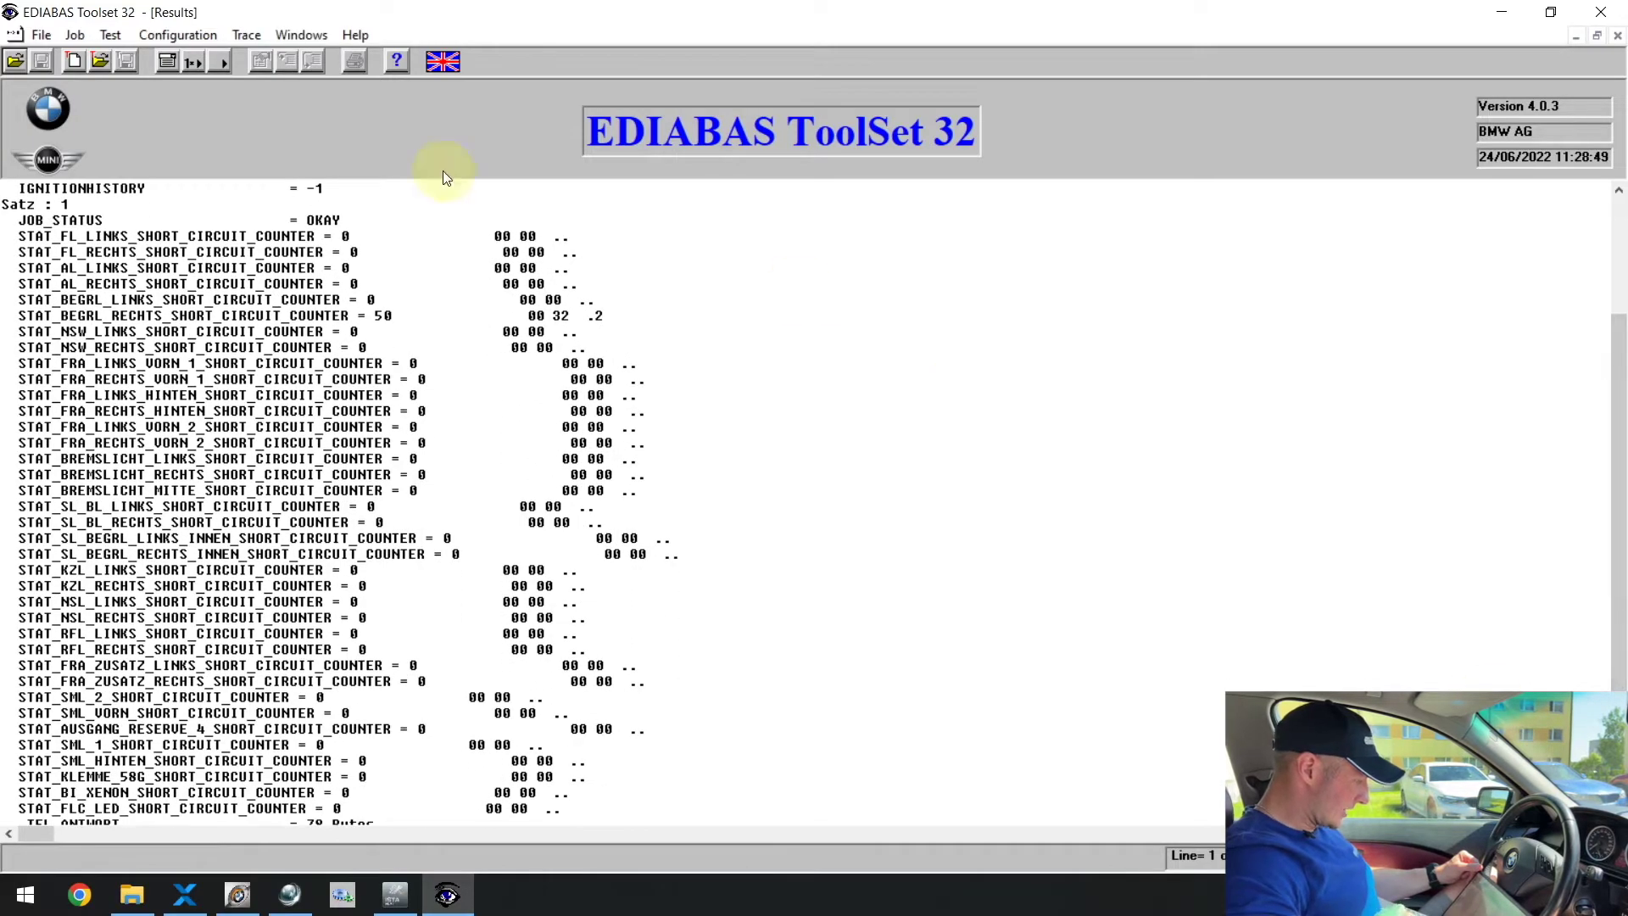
{"action": "left_click_drag", "start_coordinate": [307, 217], "coordinate": [339, 215]}
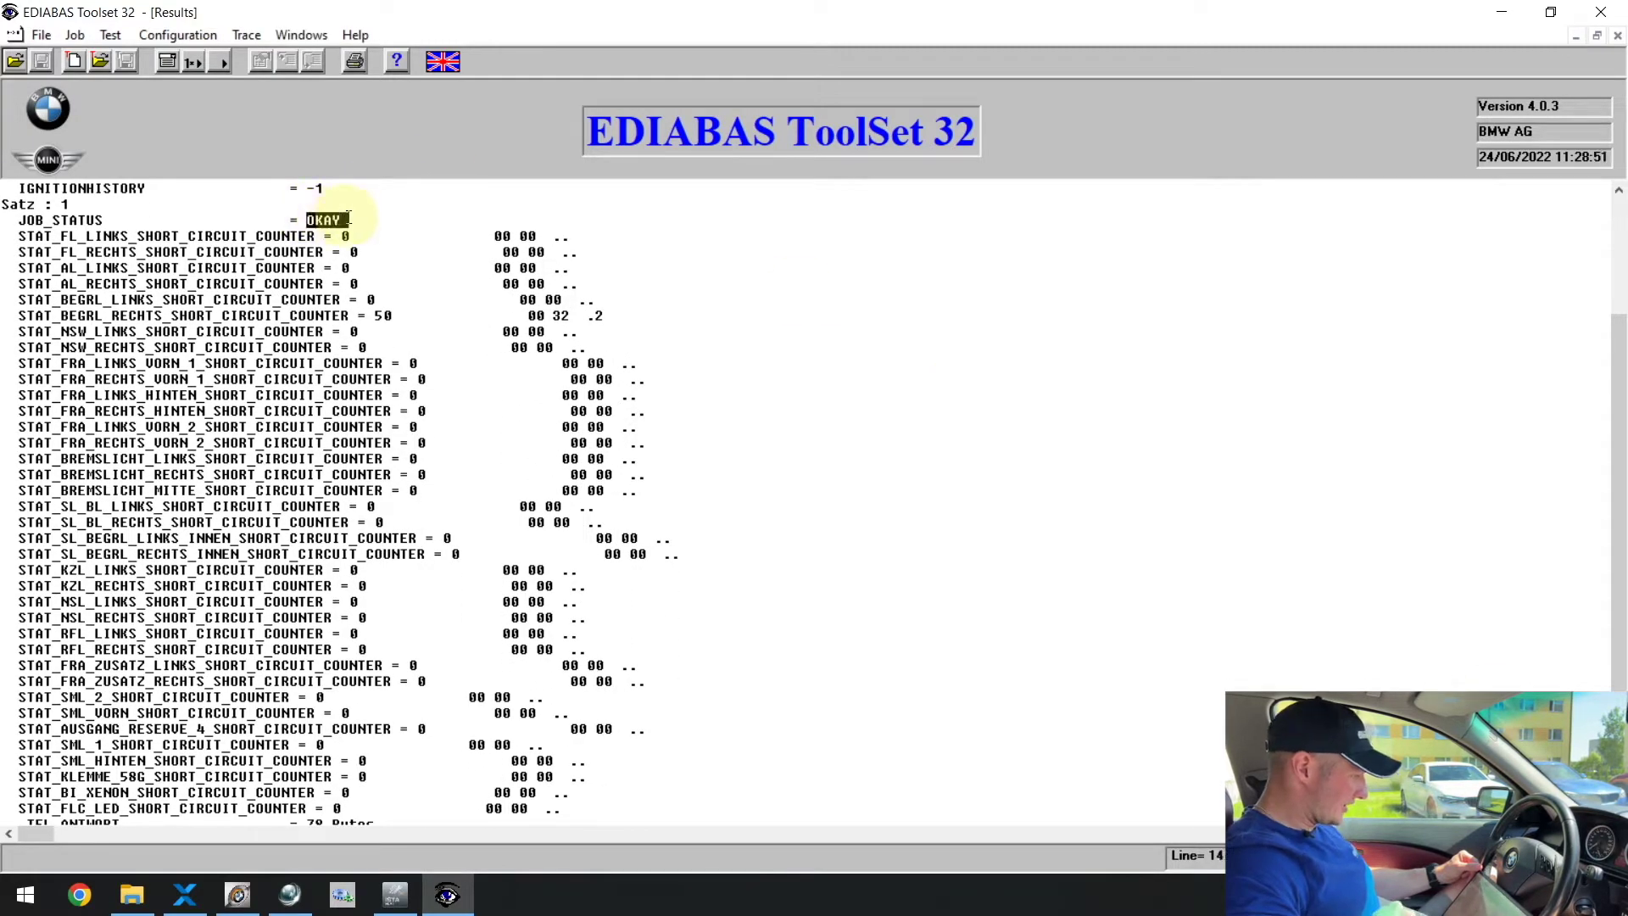
{"action": "left_click", "coordinate": [348, 218]}
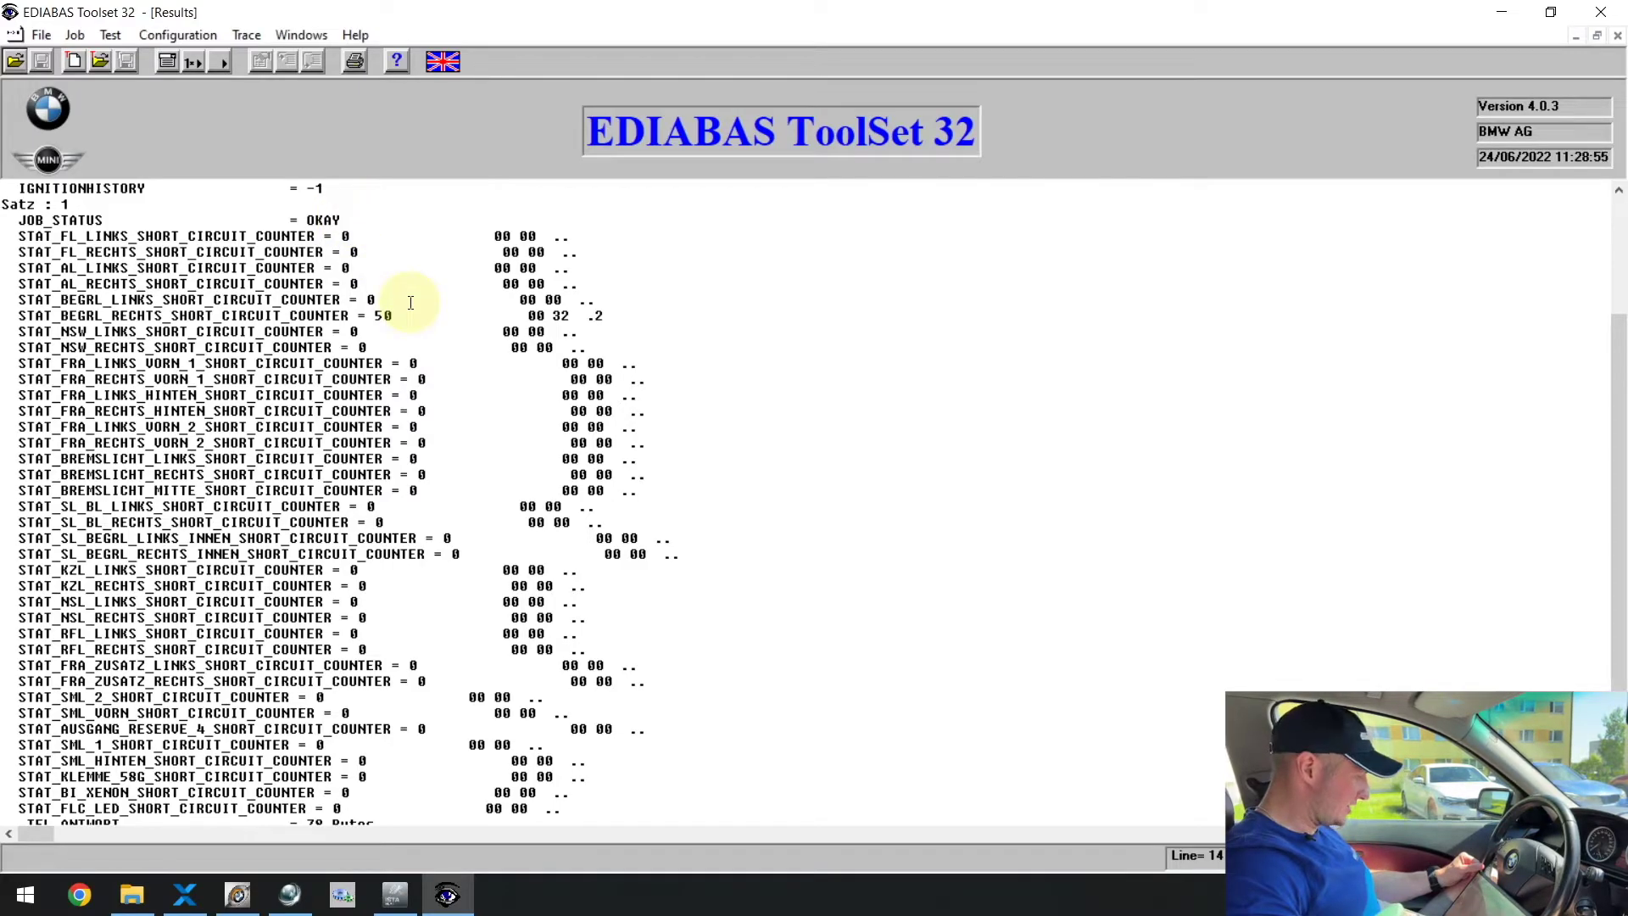
{"action": "left_click_drag", "start_coordinate": [136, 237], "coordinate": [309, 483]}
{"action": "left_click_drag", "start_coordinate": [320, 585], "coordinate": [267, 347]}
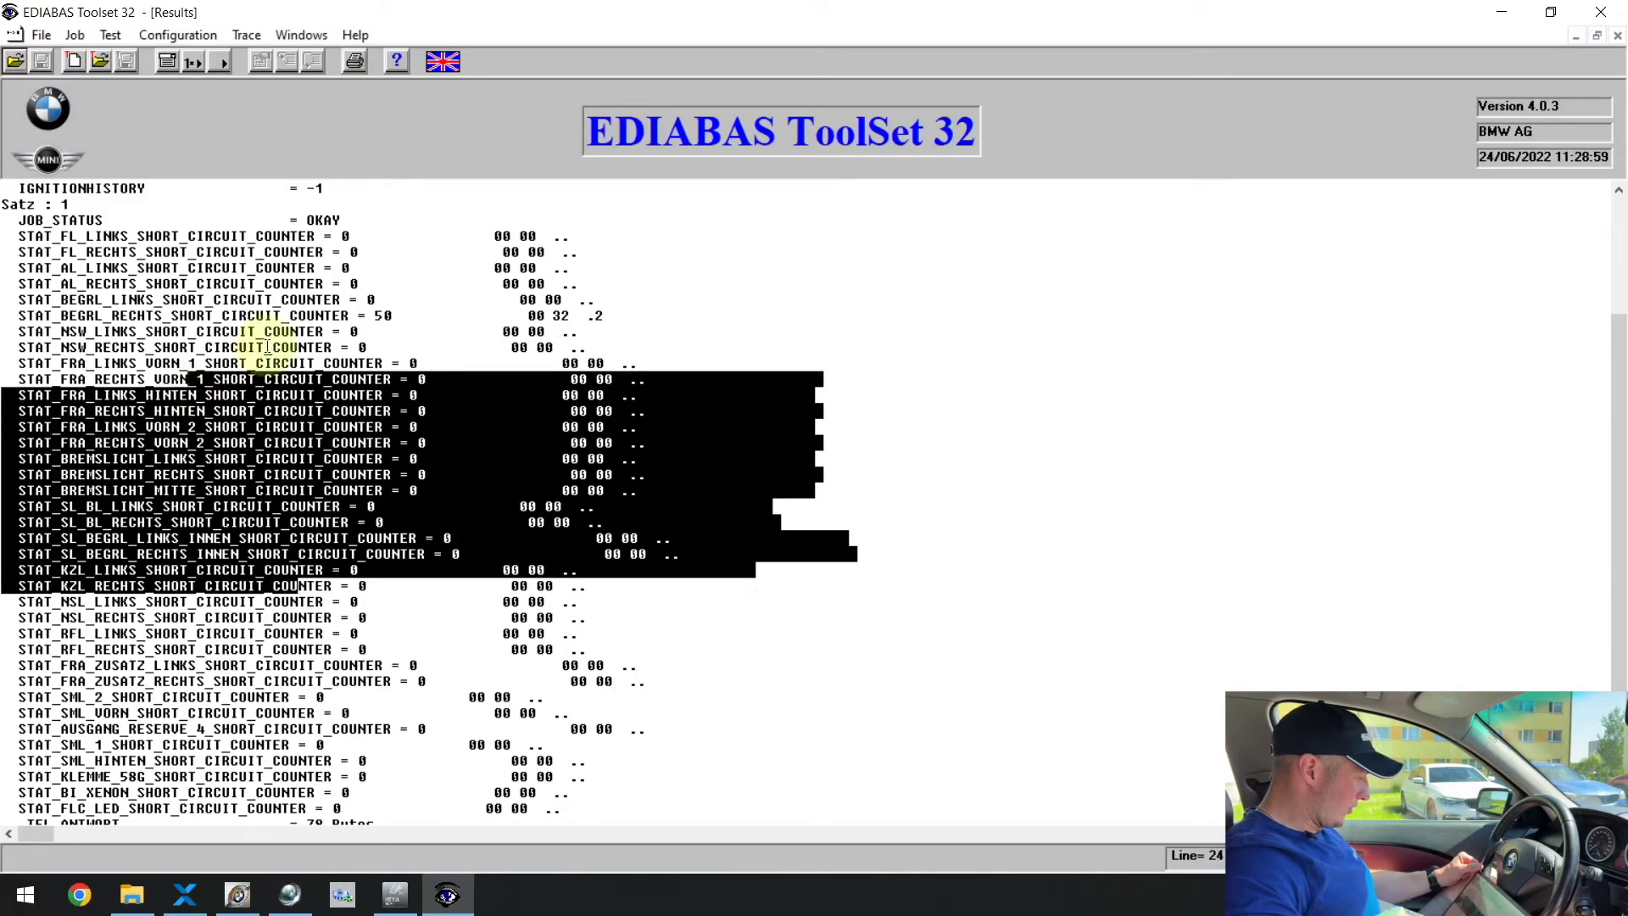
{"action": "left_click", "coordinate": [420, 348]}
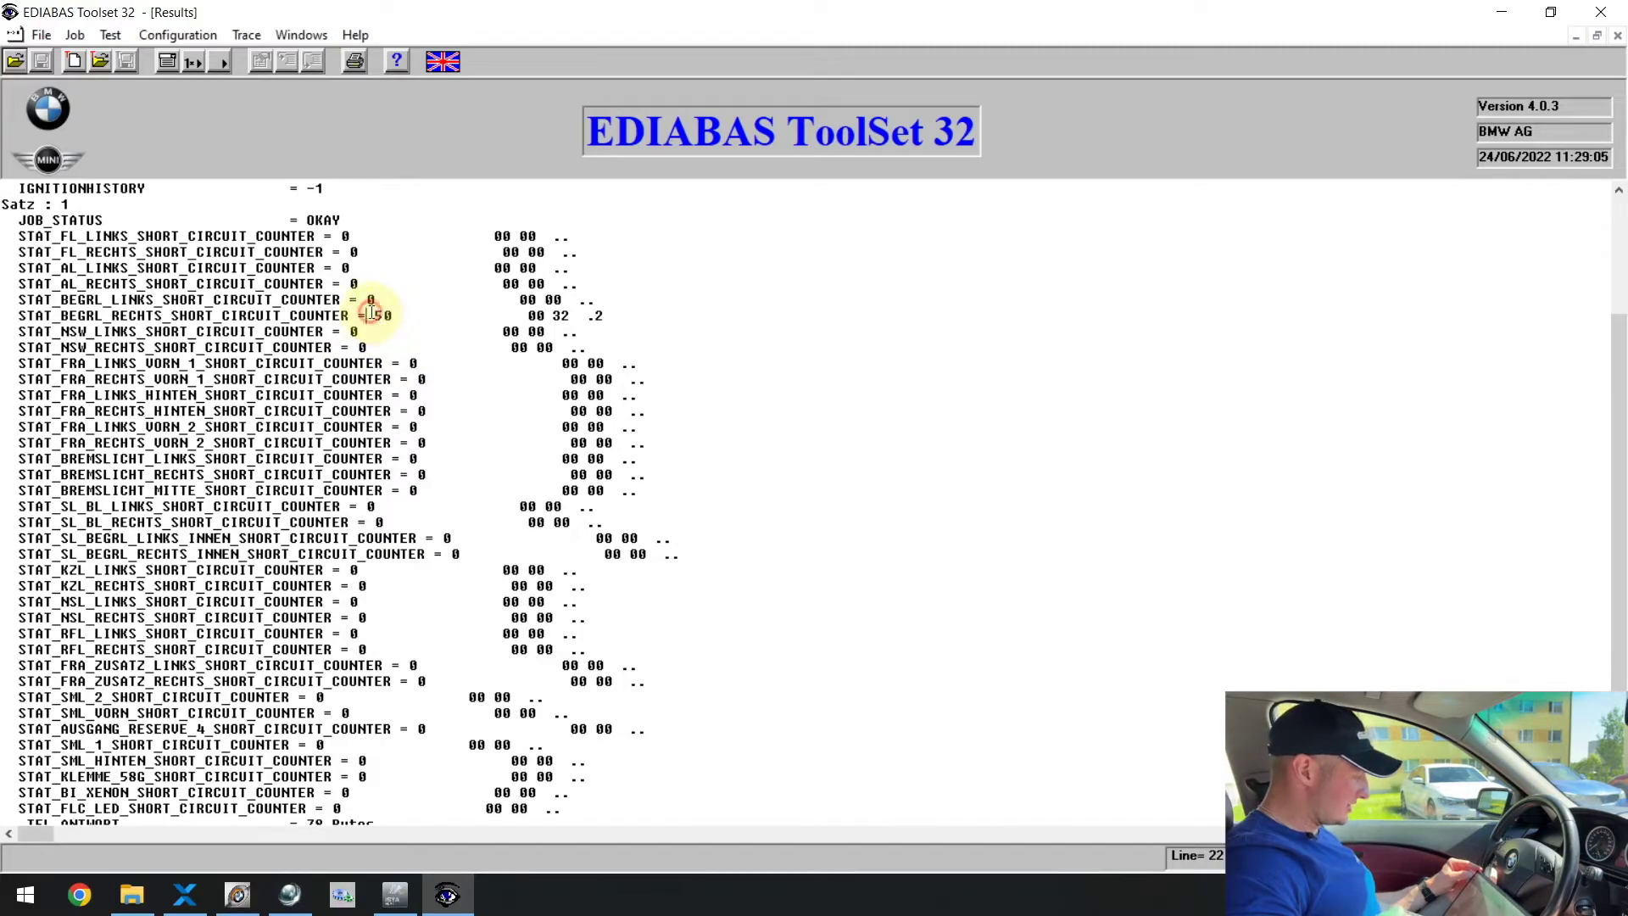
{"action": "left_click_drag", "start_coordinate": [371, 314], "coordinate": [394, 315]}
{"action": "double_click", "coordinate": [407, 315]}
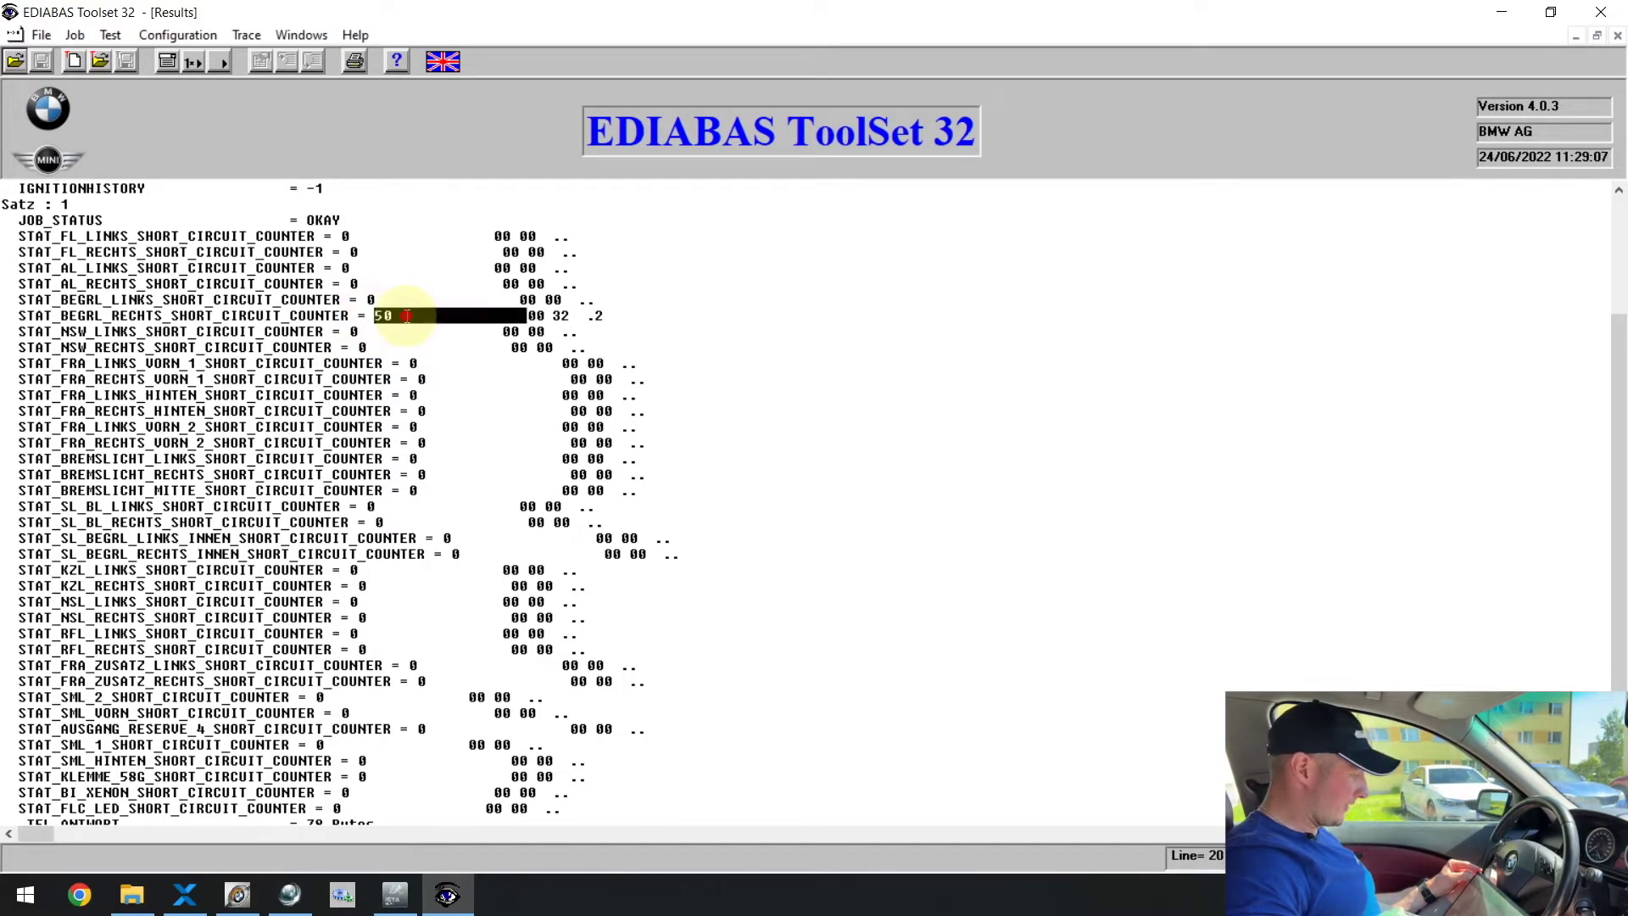
Examine the STAT_BEGRL_RECHTS_SHORT_CIRCUIT_COUNTER name and value in the results, and restore the results window to its normal size
{"action": "left_click", "coordinate": [383, 314]}
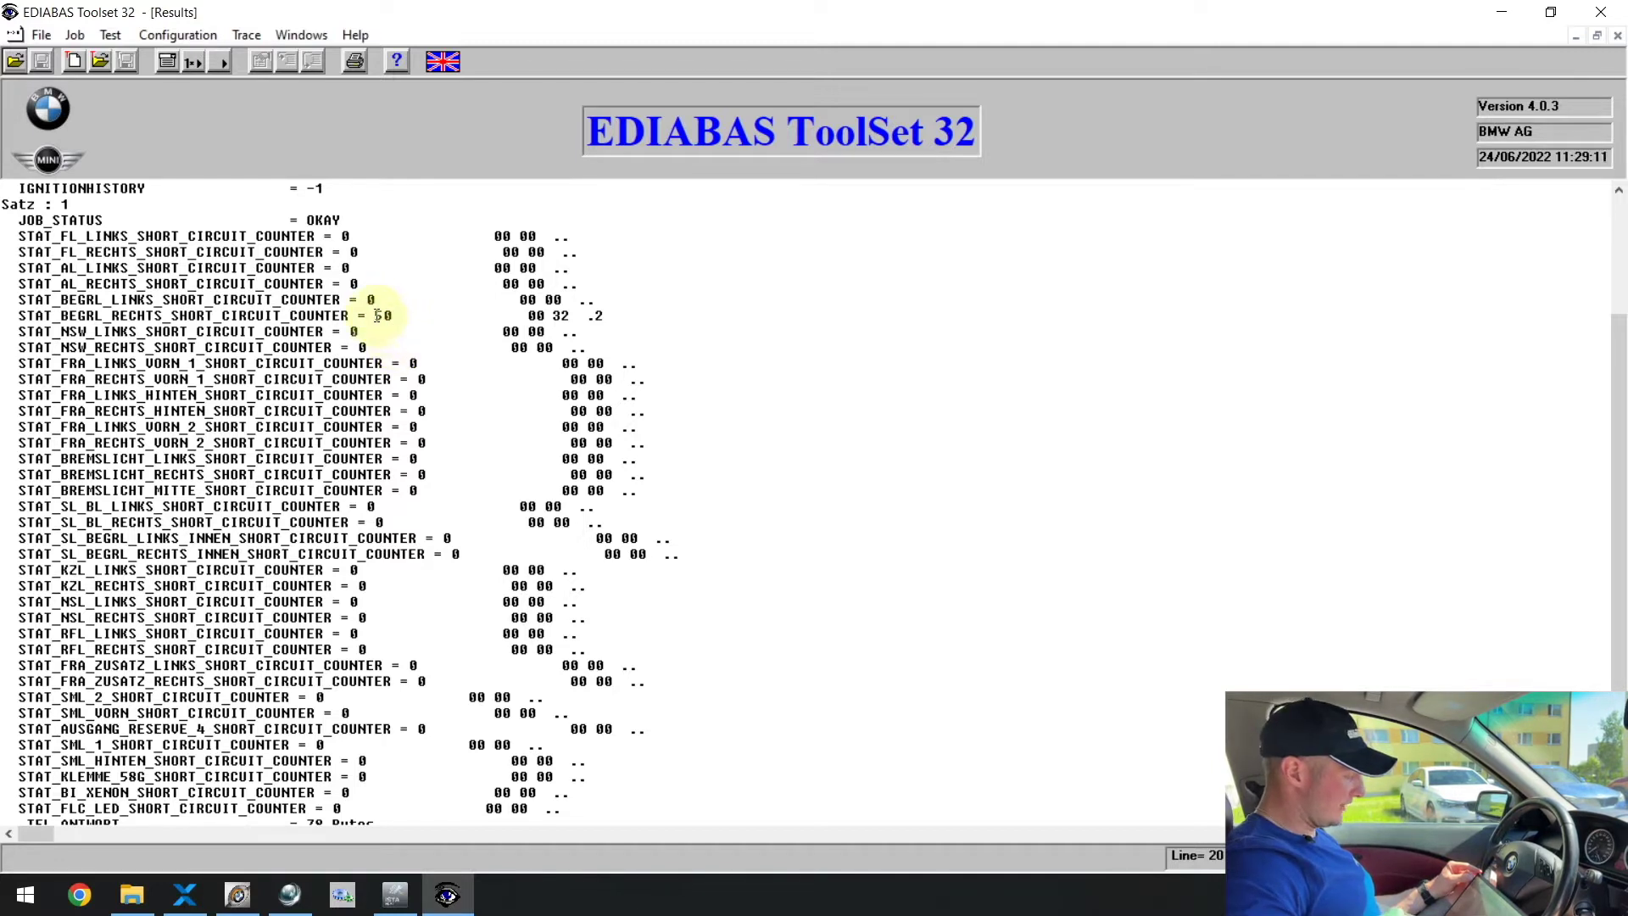
{"action": "left_click_drag", "start_coordinate": [374, 316], "coordinate": [408, 323]}
{"action": "left_click", "coordinate": [403, 334]}
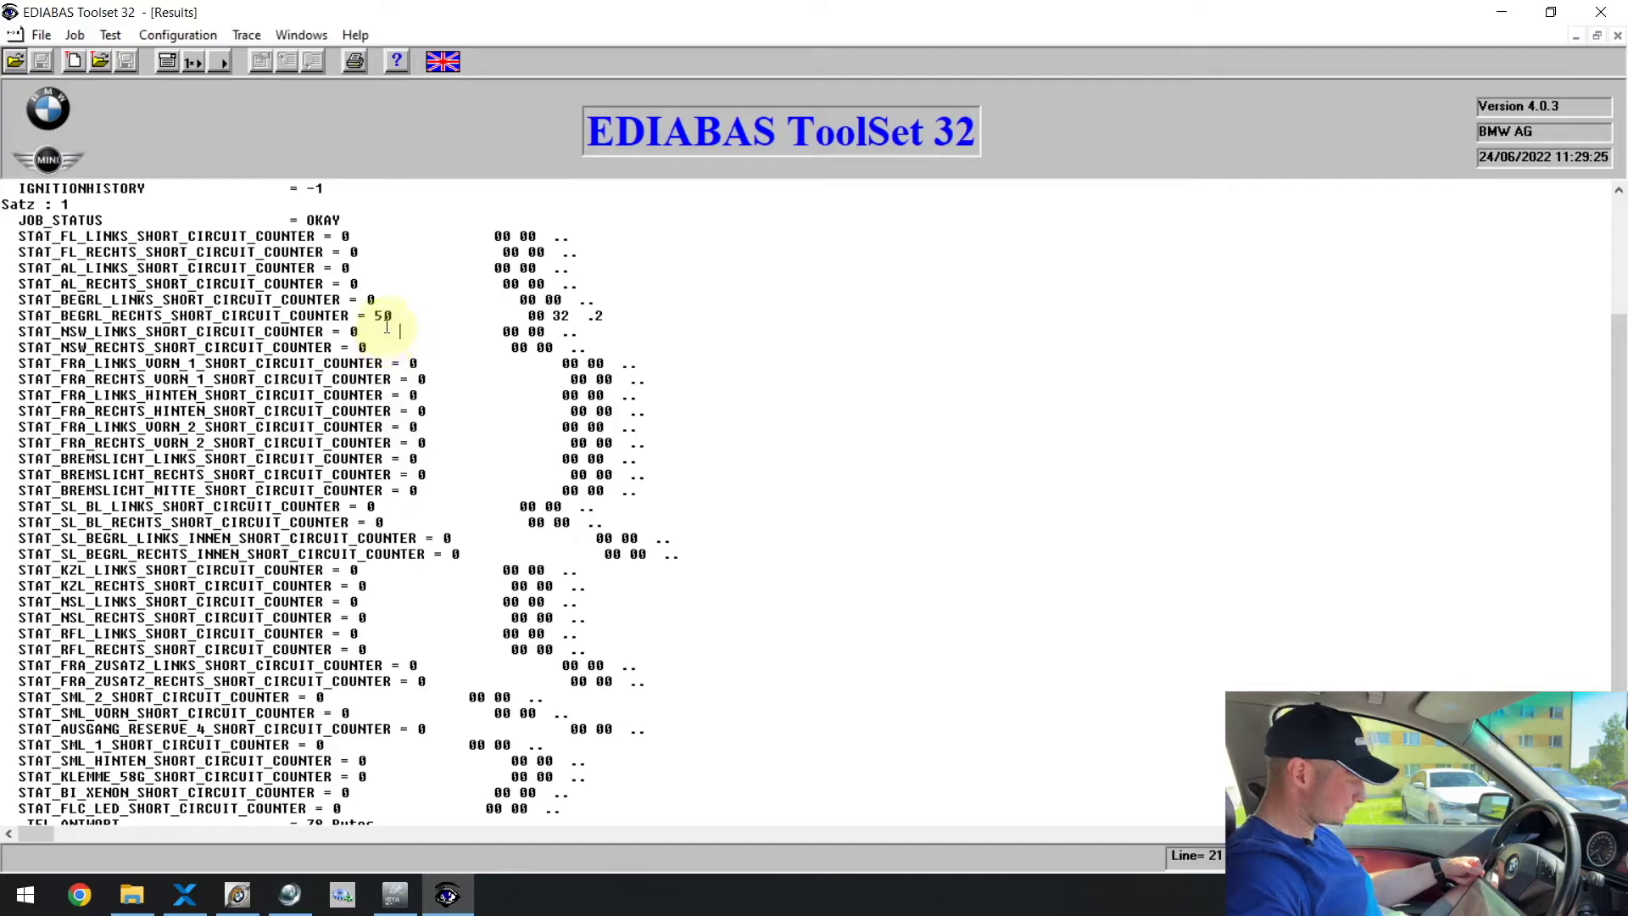
{"action": "left_click_drag", "start_coordinate": [374, 313], "coordinate": [397, 316]}
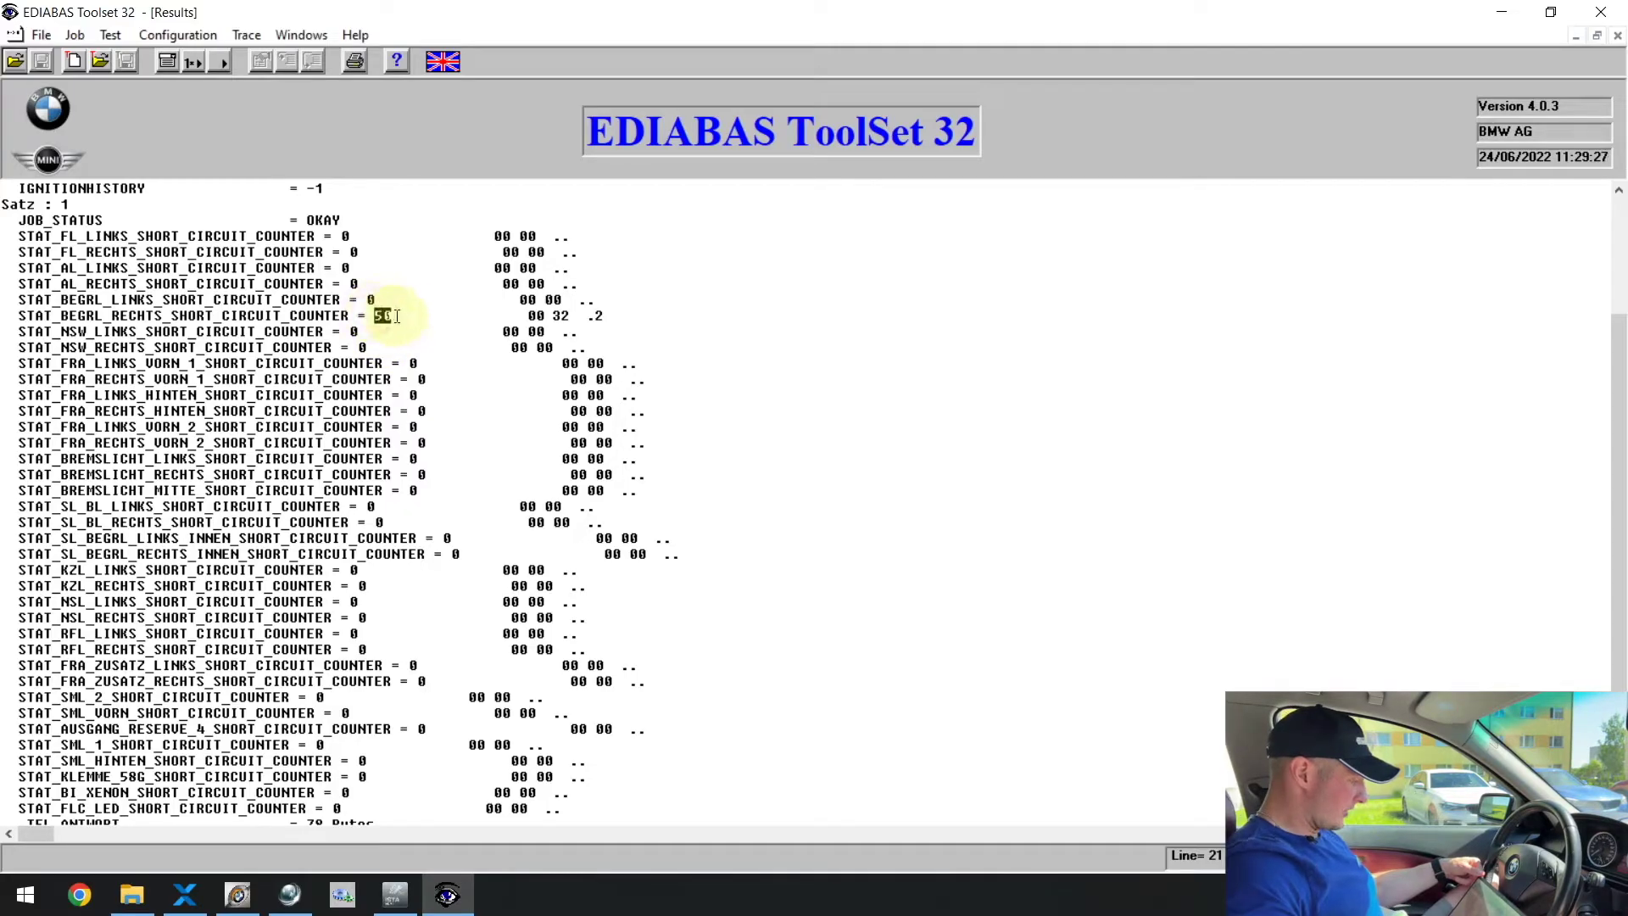
{"action": "left_click", "coordinate": [387, 336]}
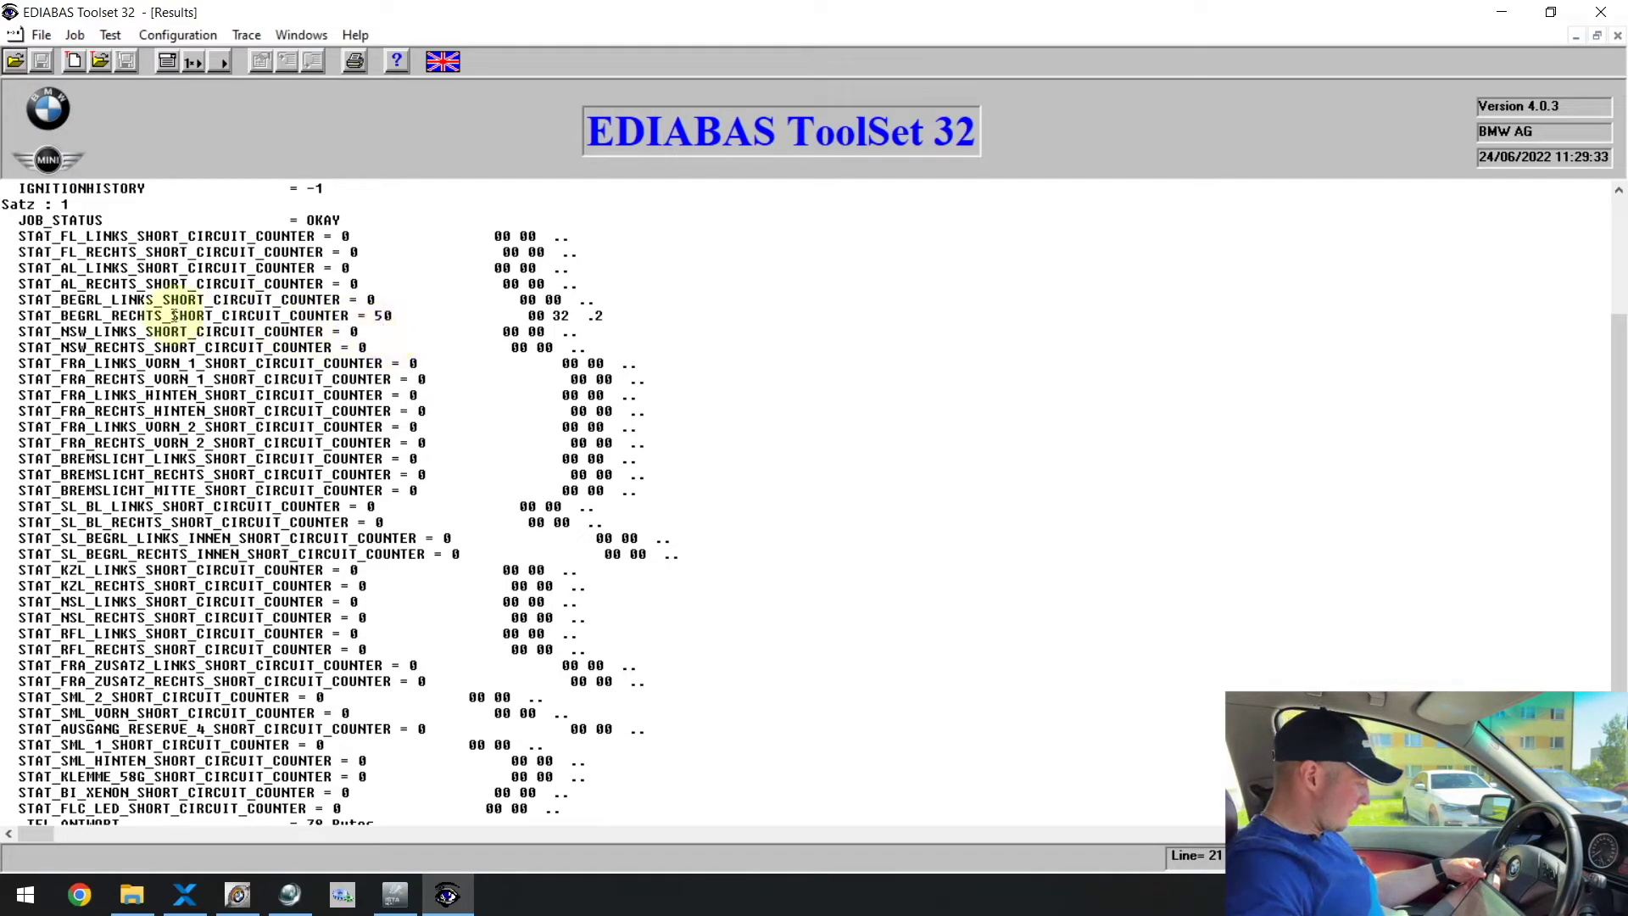
{"action": "left_click_drag", "start_coordinate": [28, 316], "coordinate": [395, 326]}
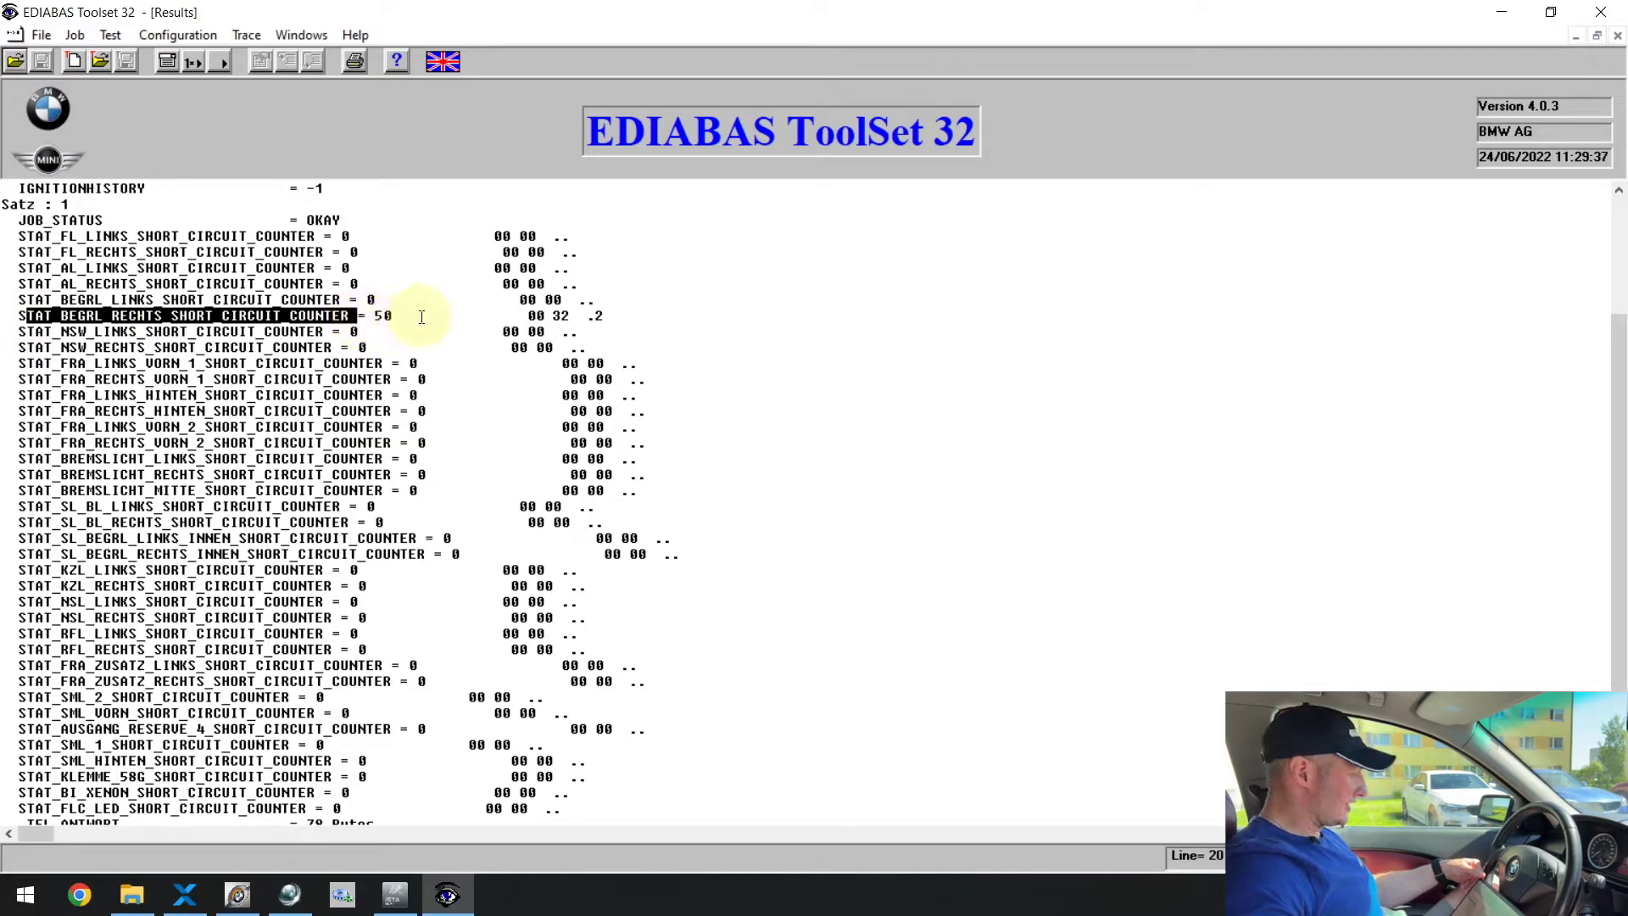
{"action": "left_click", "coordinate": [421, 316]}
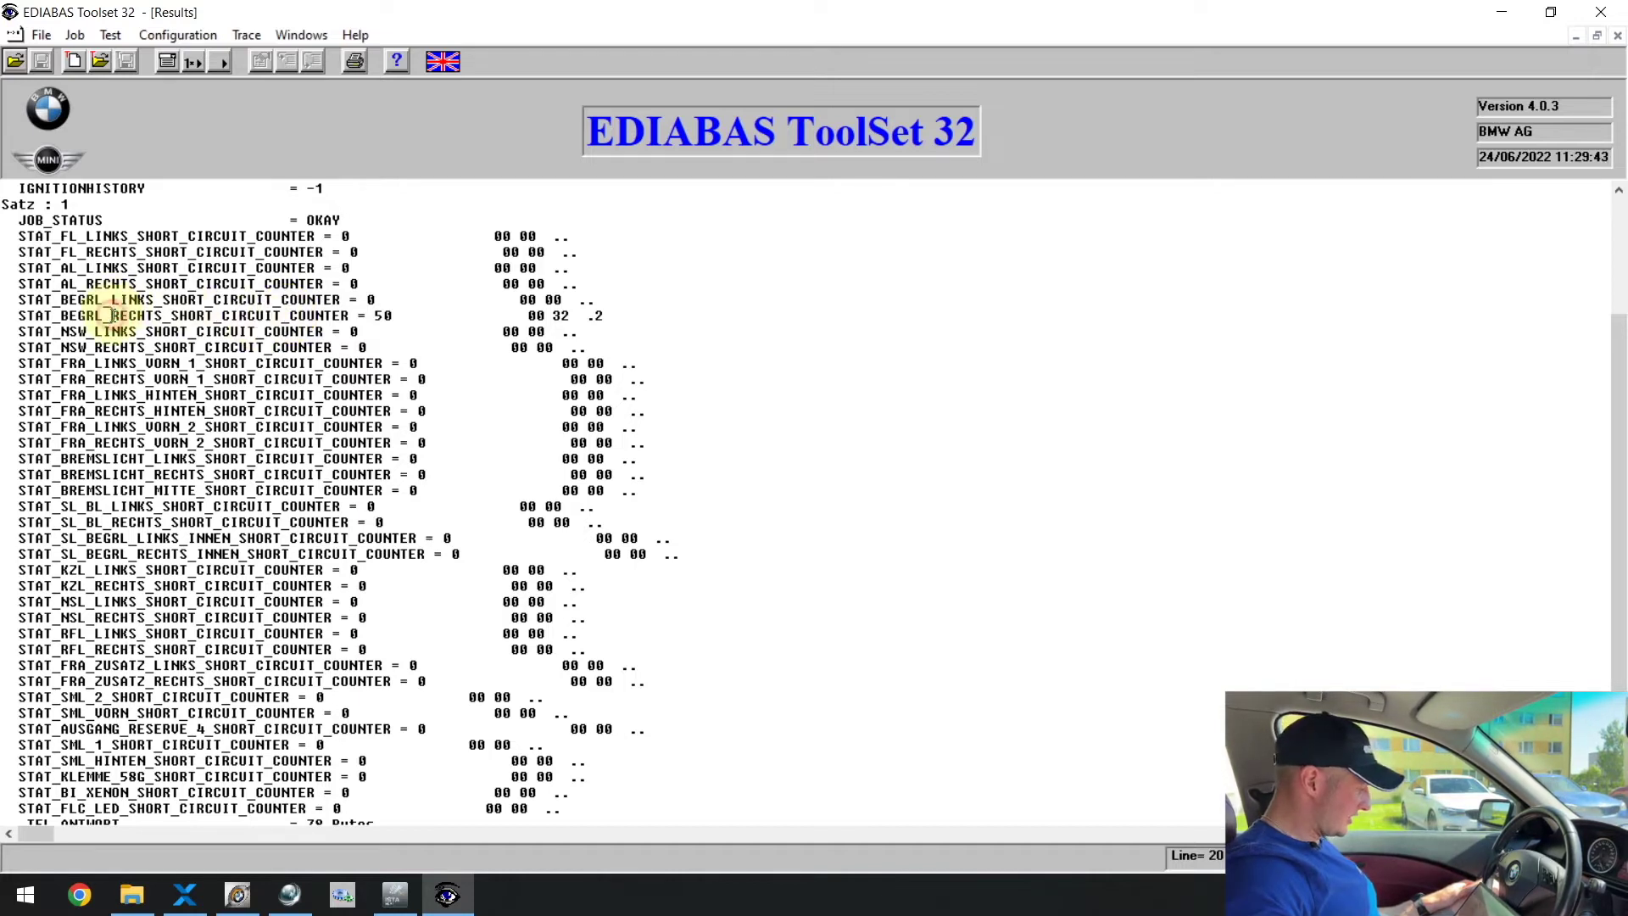
{"action": "left_click_drag", "start_coordinate": [112, 316], "coordinate": [166, 315]}
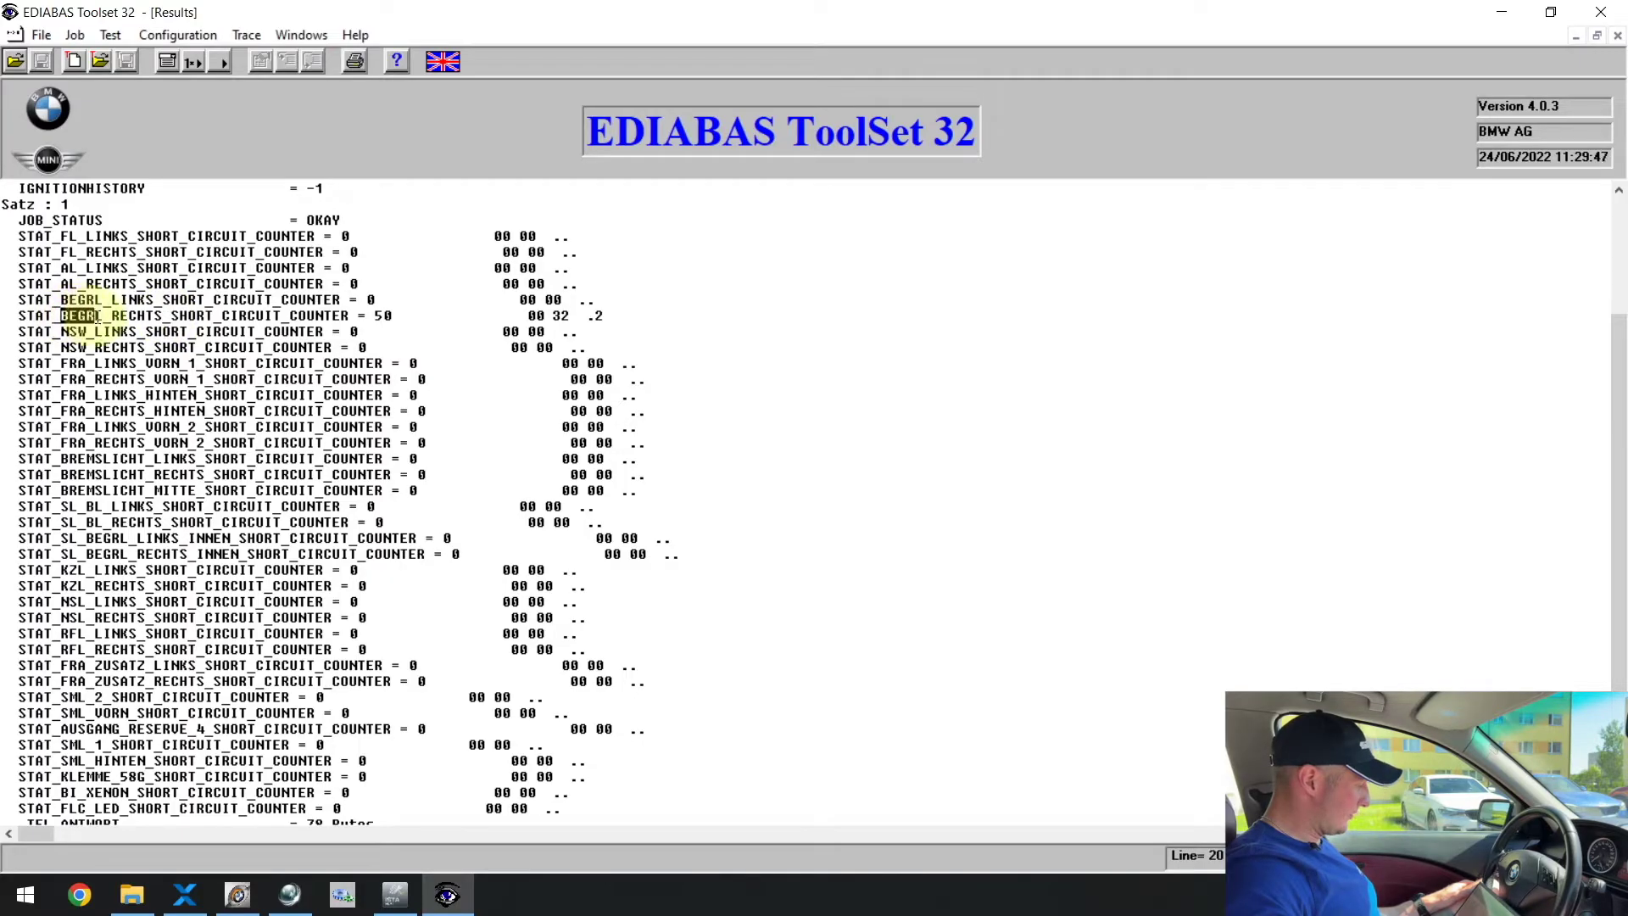
{"action": "left_click", "coordinate": [145, 331]}
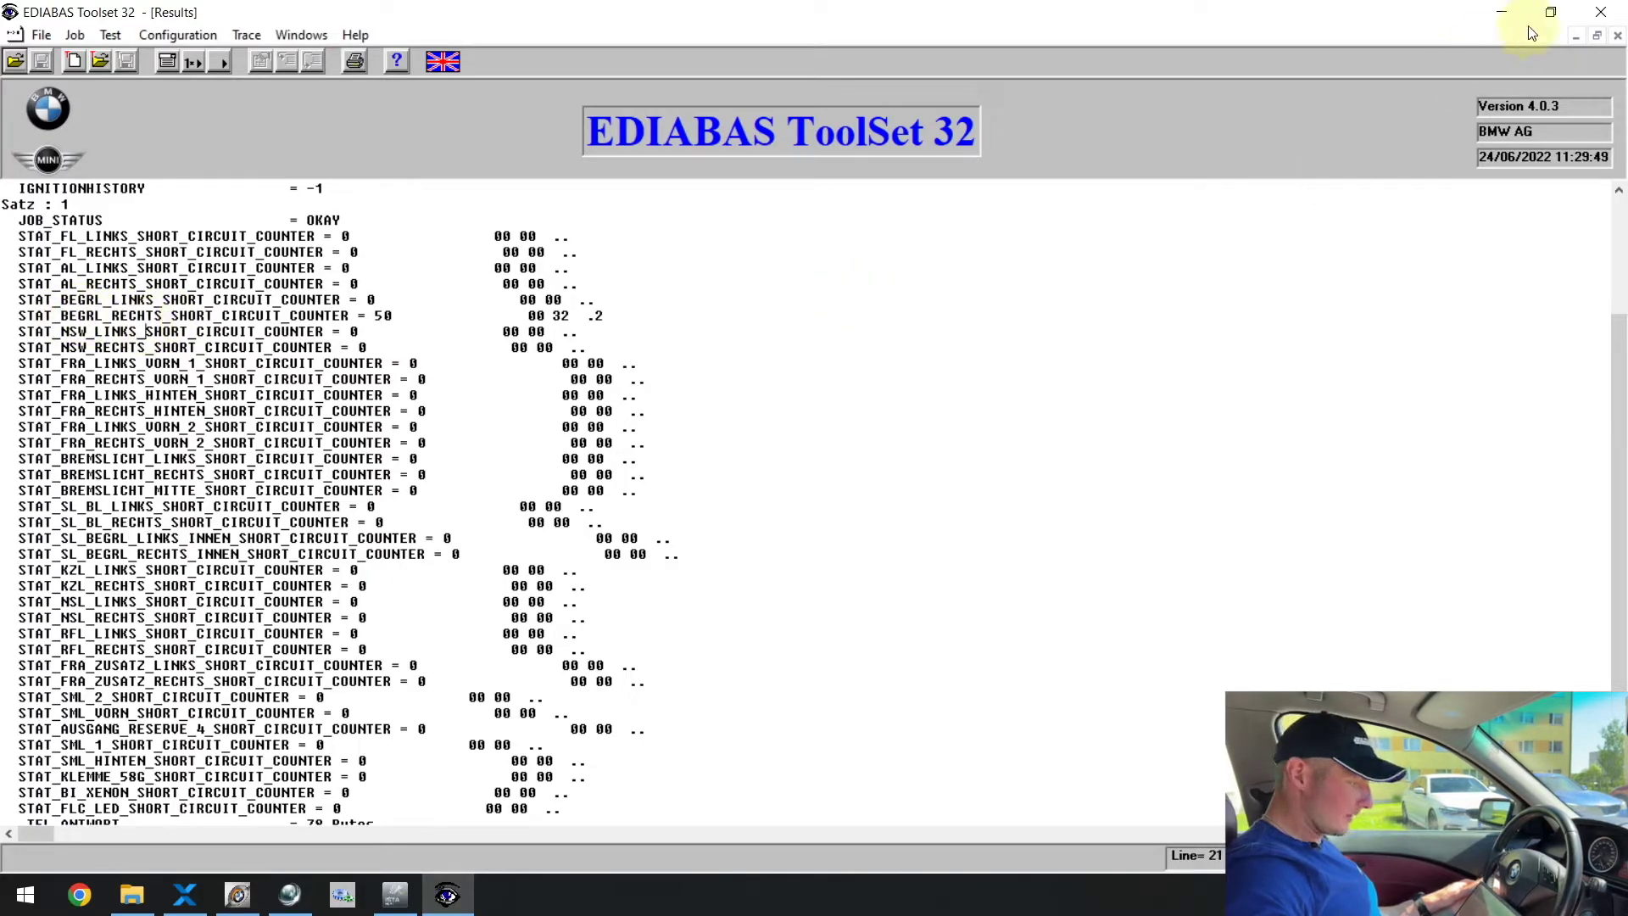
{"action": "left_click", "coordinate": [1600, 37]}
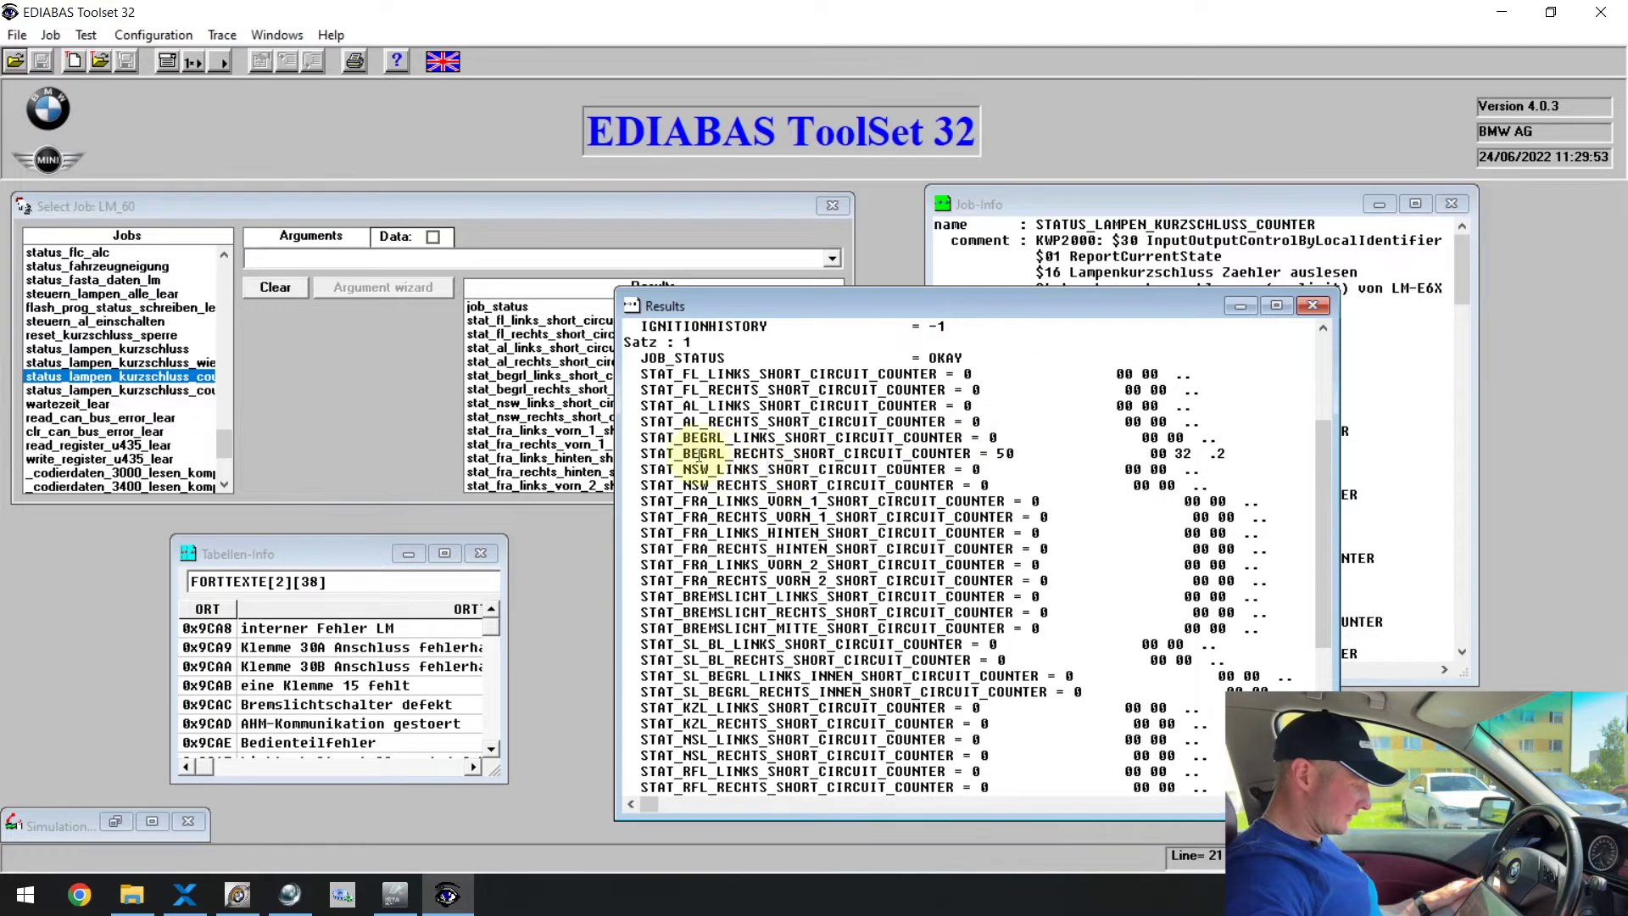
{"action": "left_click_drag", "start_coordinate": [703, 453], "coordinate": [810, 450]}
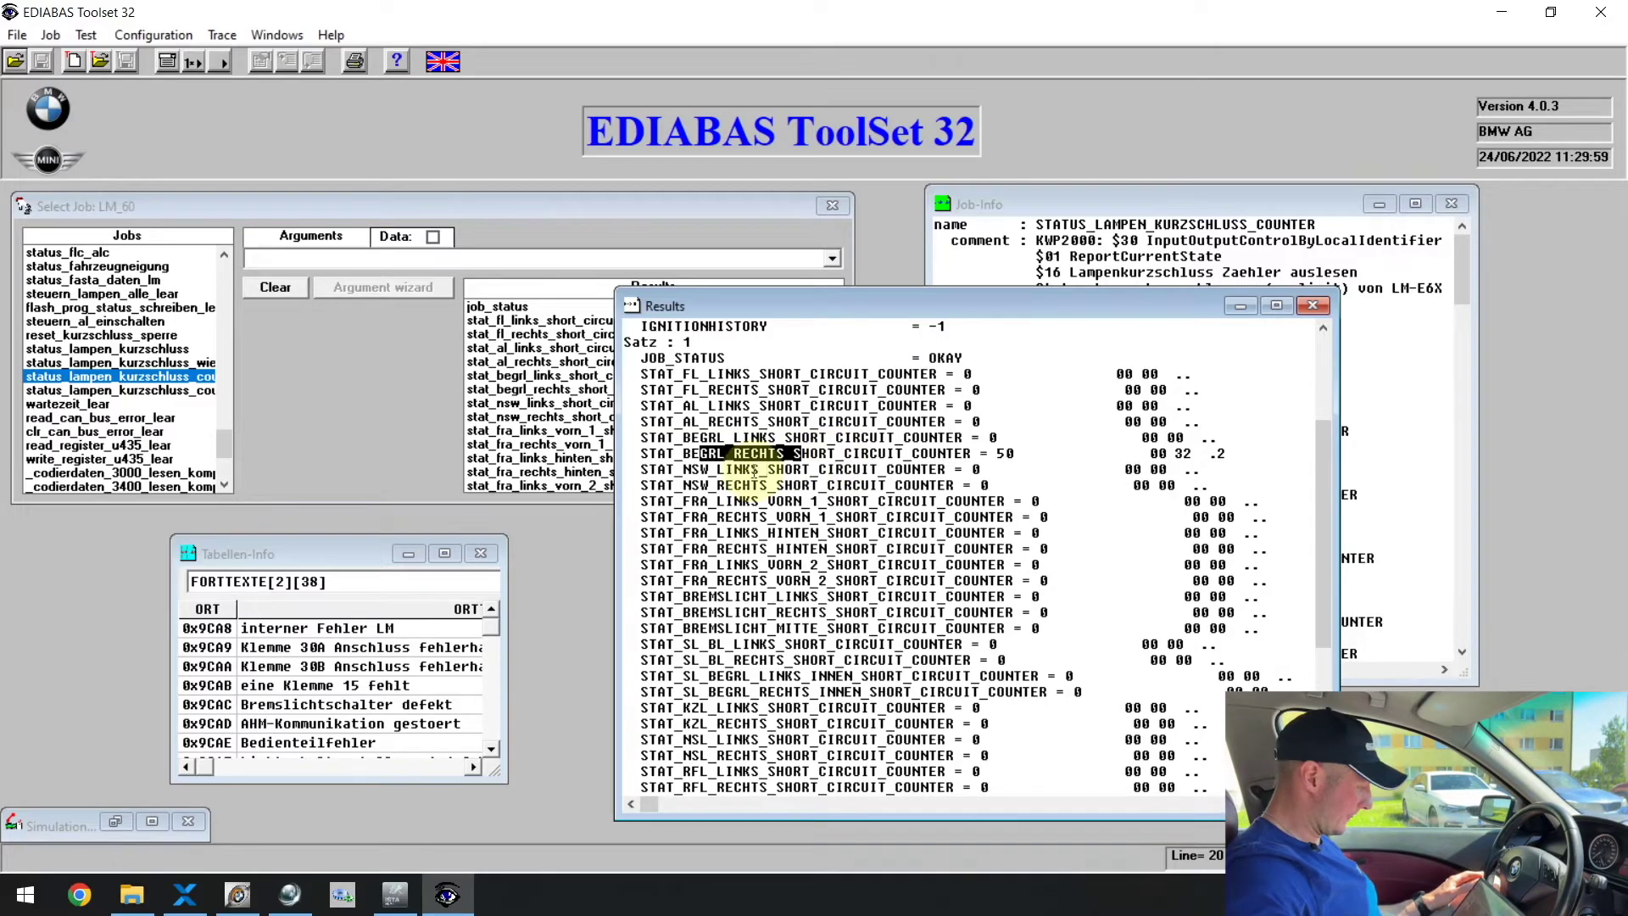
Maximize the Tabellen-Info window and display the LAMPNRTEXTE table
{"action": "left_click", "coordinate": [349, 556]}
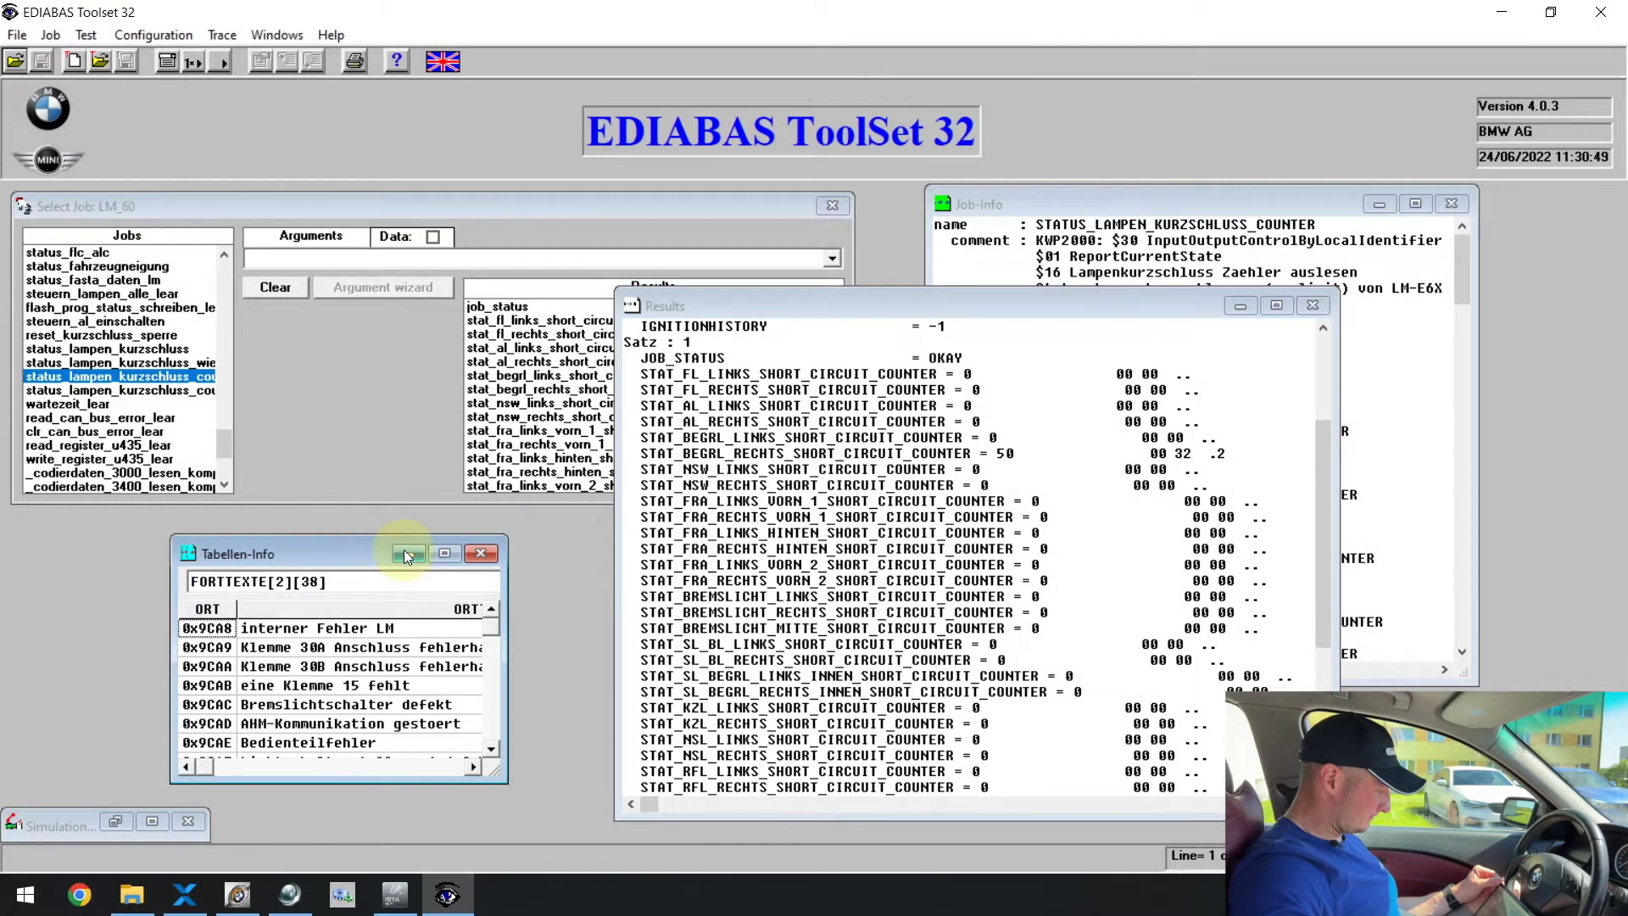
{"action": "left_click", "coordinate": [446, 553]}
{"action": "left_click", "coordinate": [371, 196]}
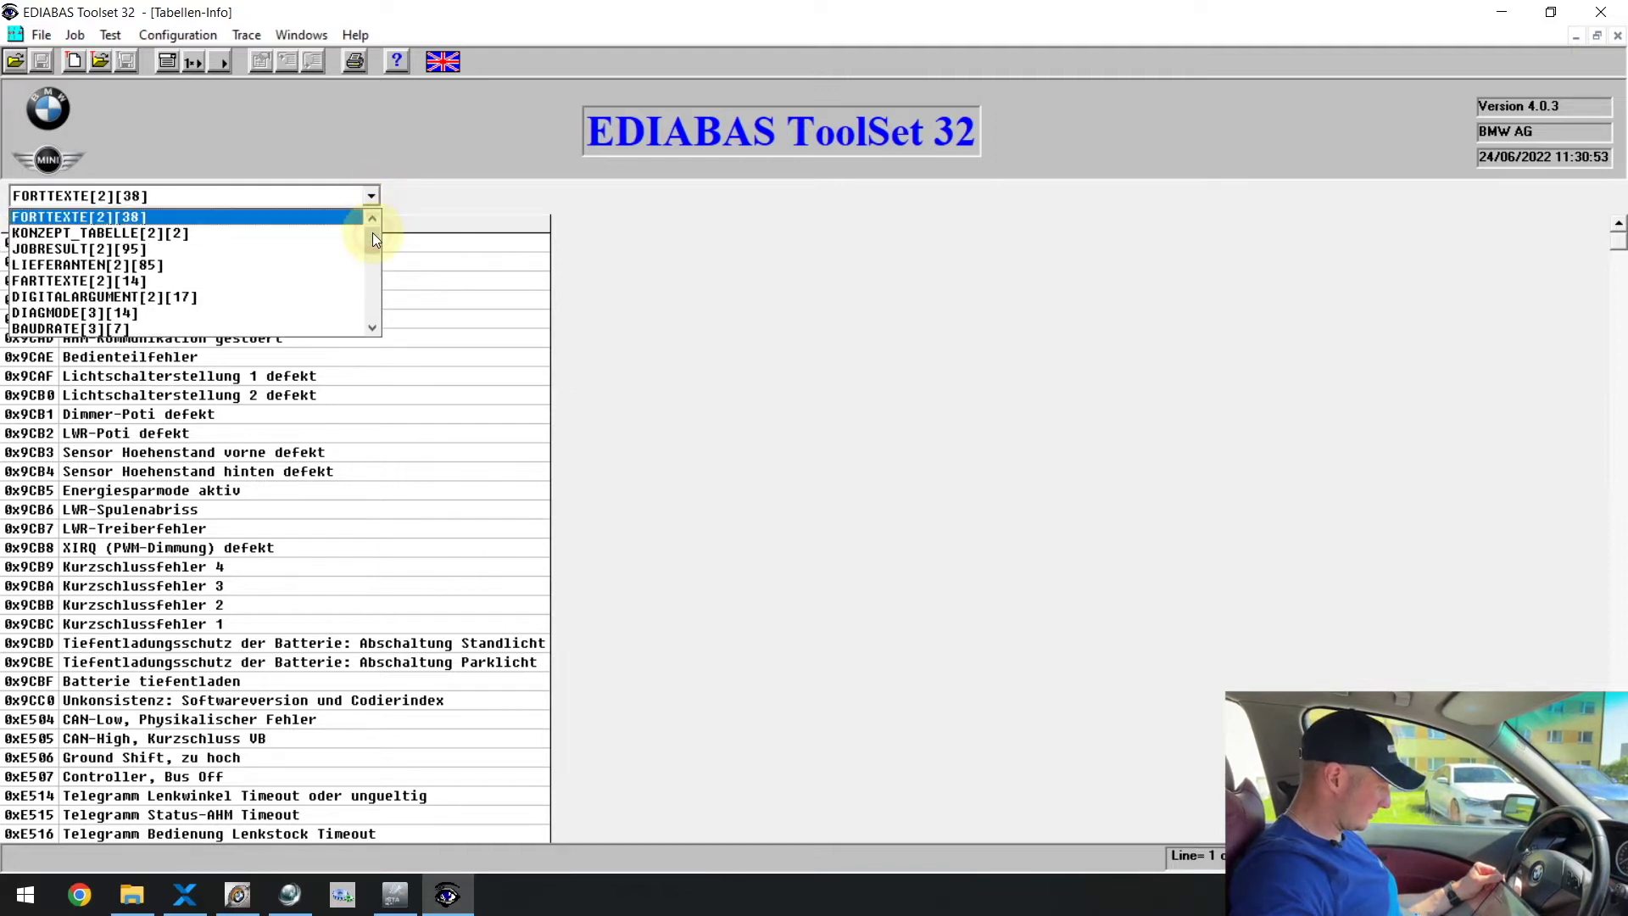
{"action": "left_click_drag", "start_coordinate": [373, 232], "coordinate": [379, 287]}
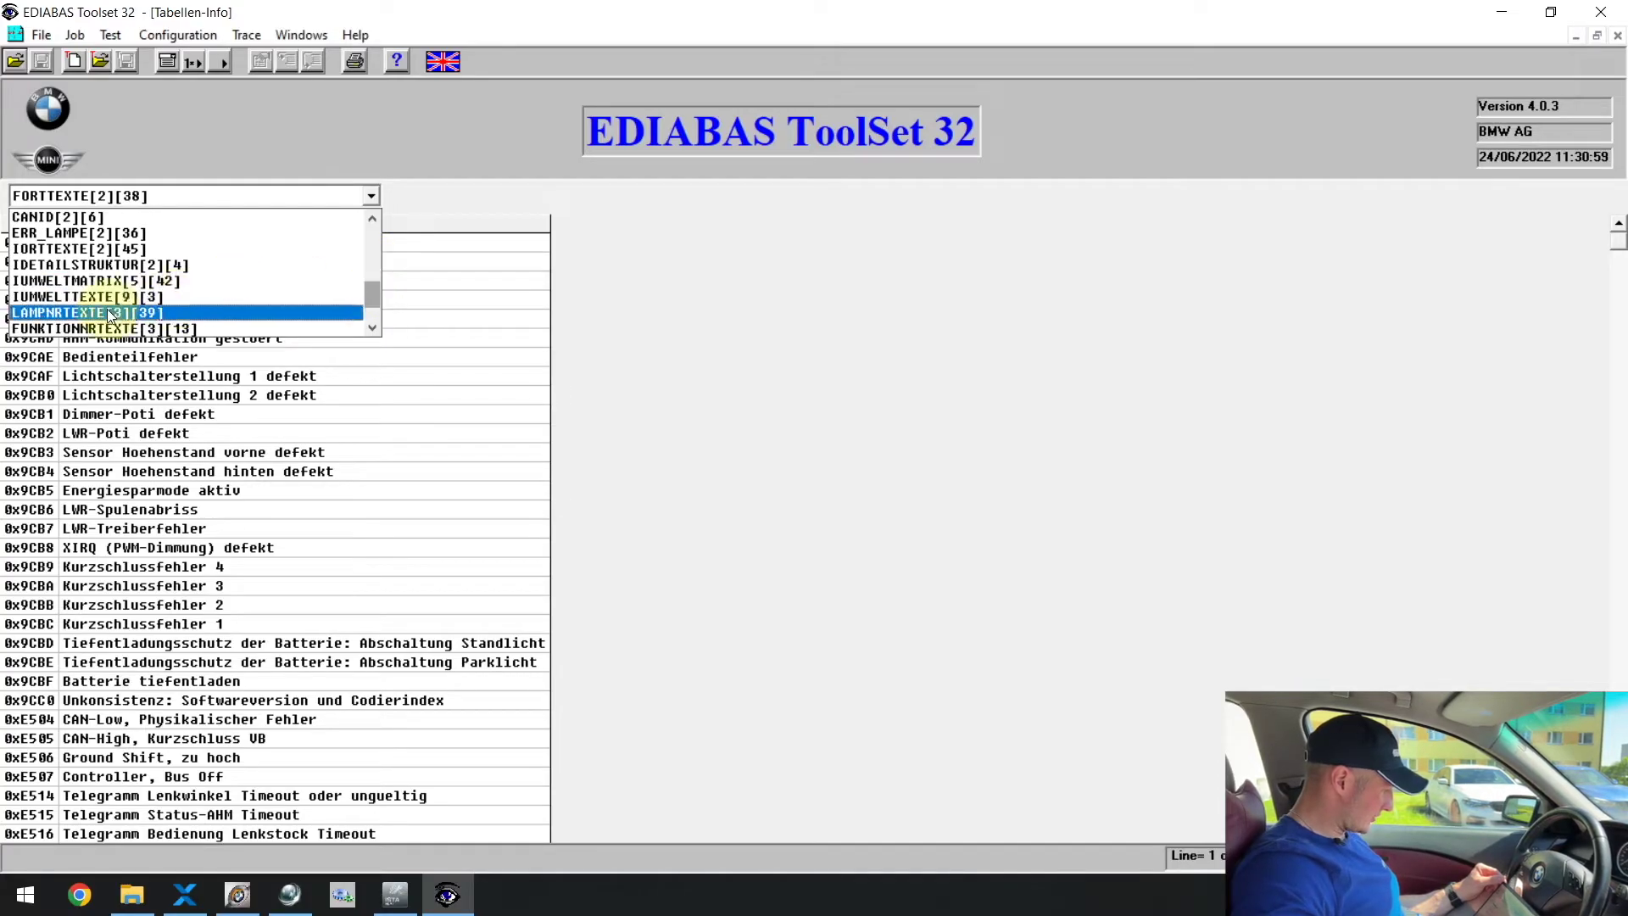
{"action": "left_click", "coordinate": [59, 313]}
{"action": "left_click", "coordinate": [59, 318]}
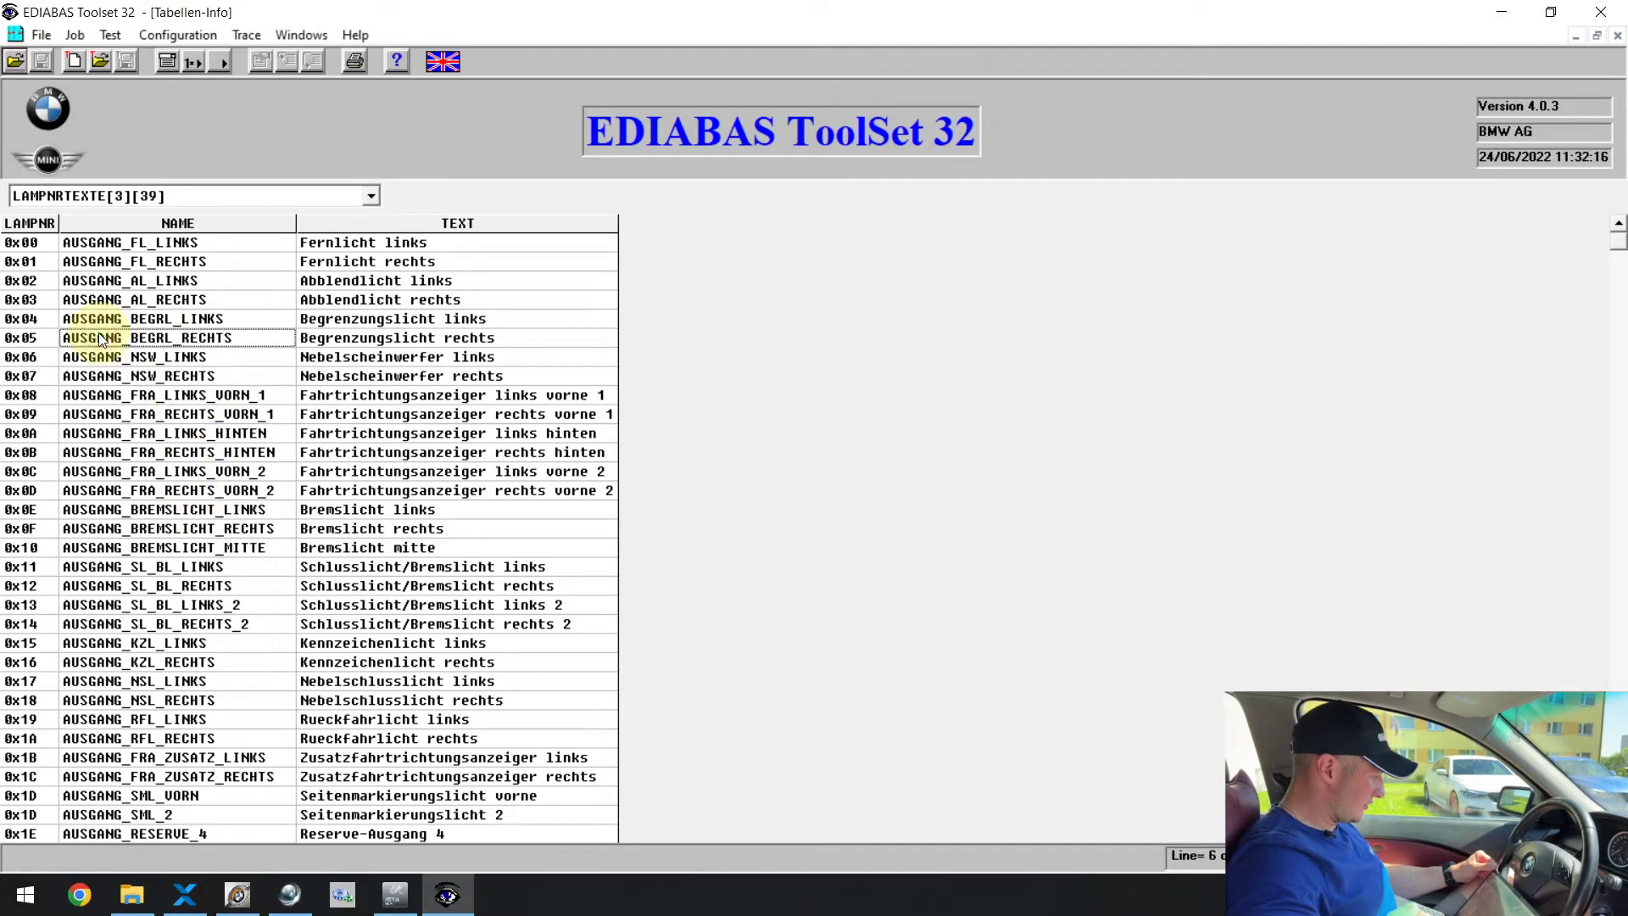
Look up the lamp number of AUSGANG_BEGRL_RECHTS in the table and restore the table window to its normal size
{"action": "left_click", "coordinate": [20, 340]}
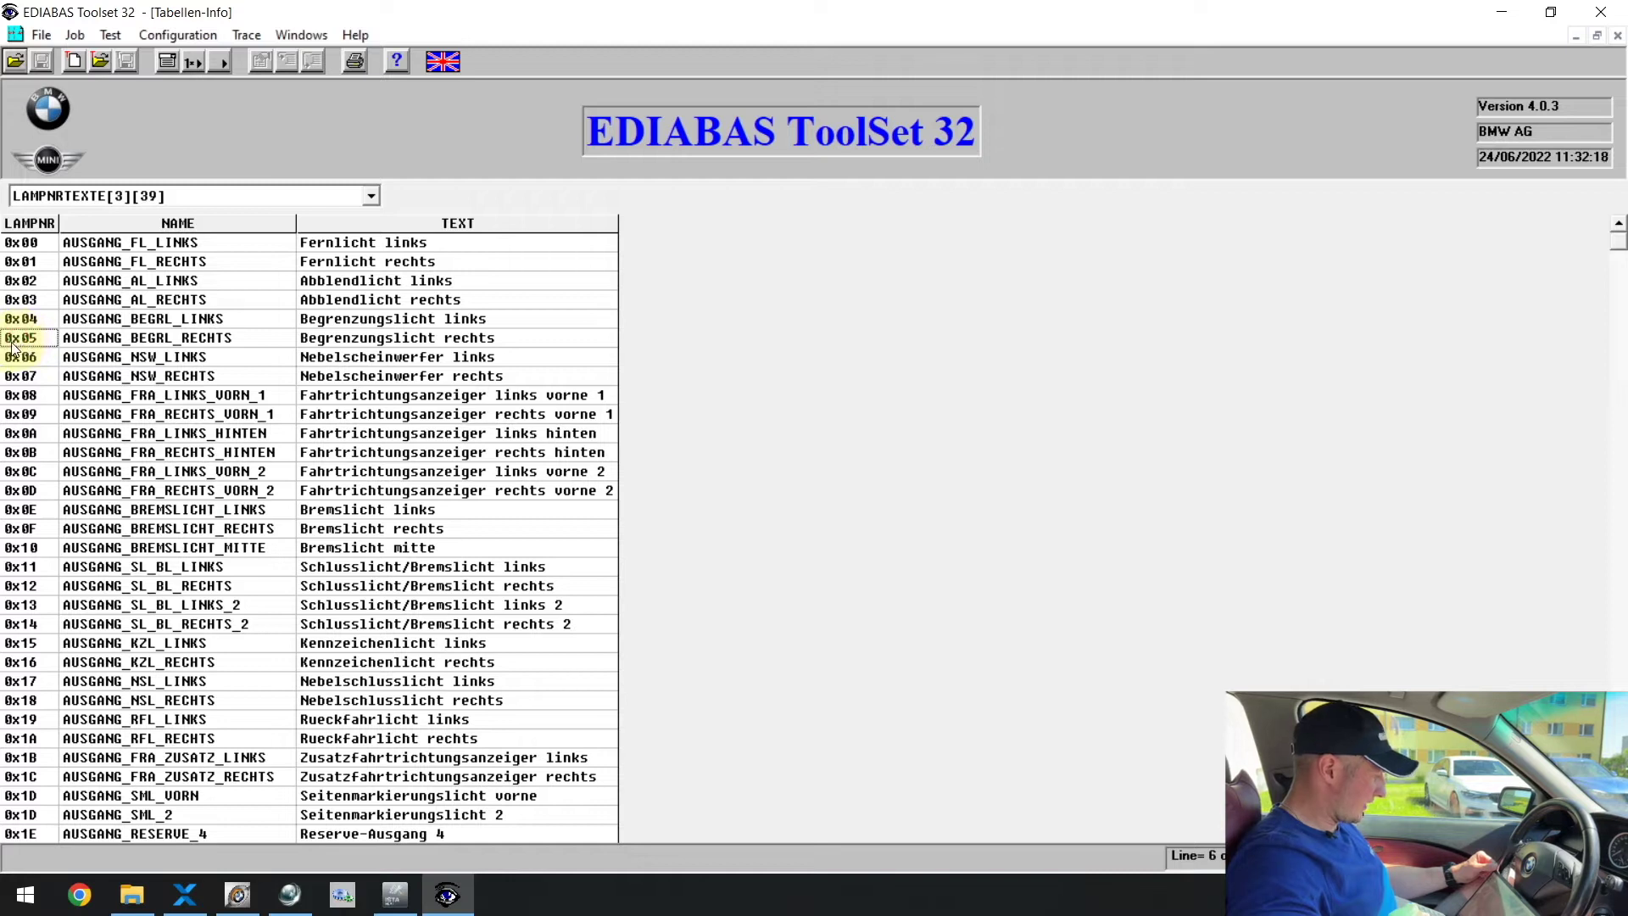
{"action": "left_click", "coordinate": [118, 340]}
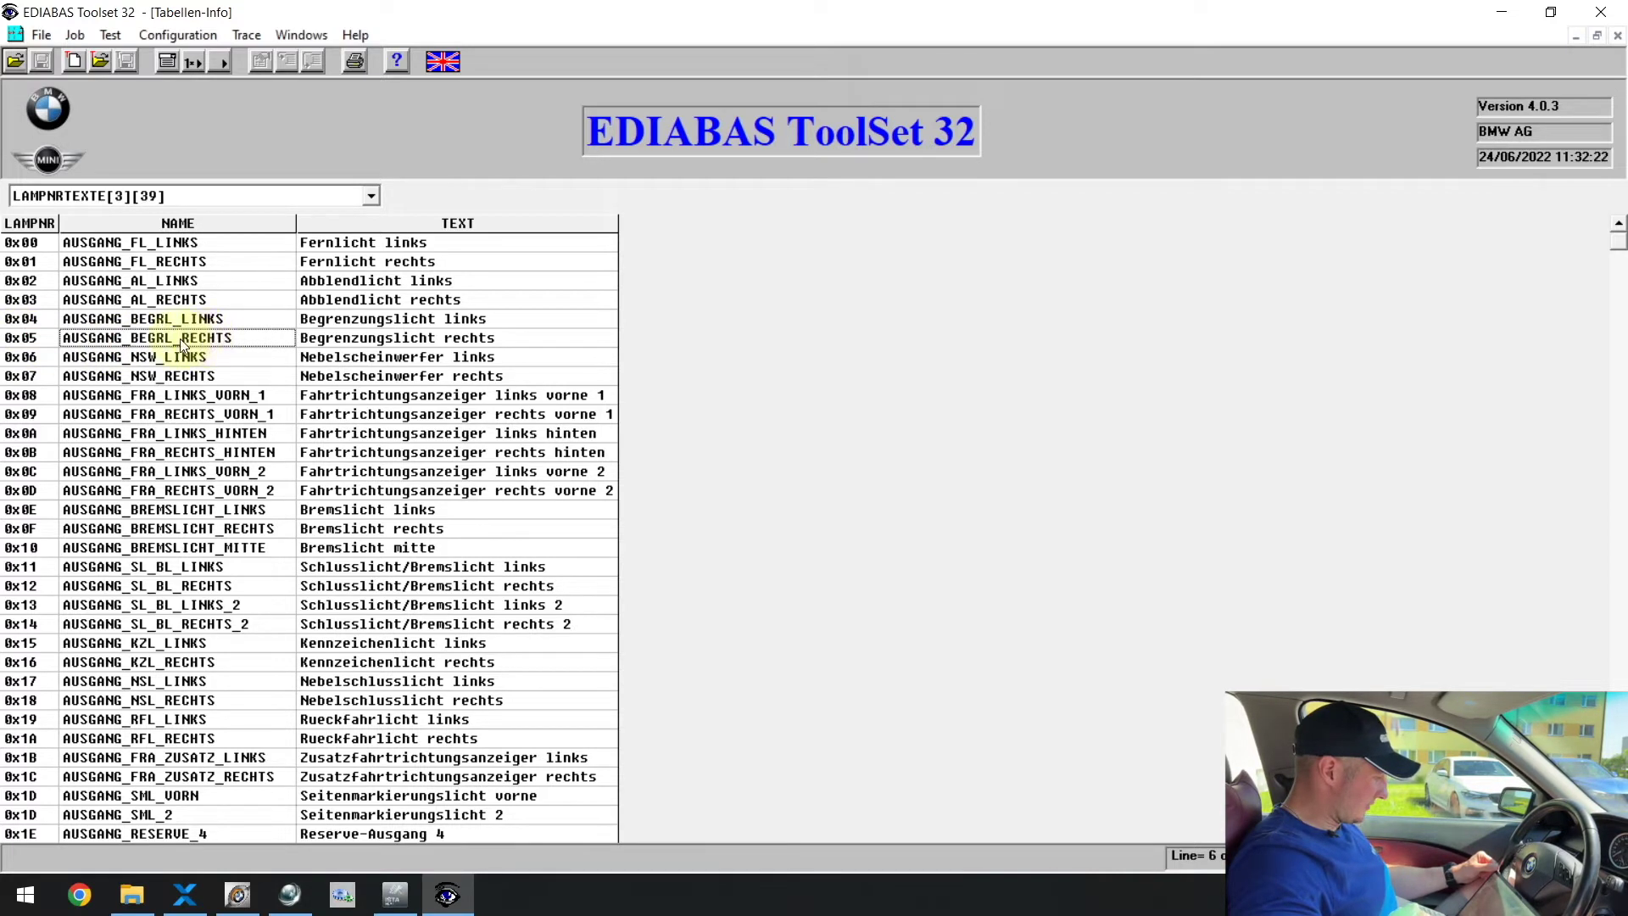
{"action": "left_click", "coordinate": [151, 342]}
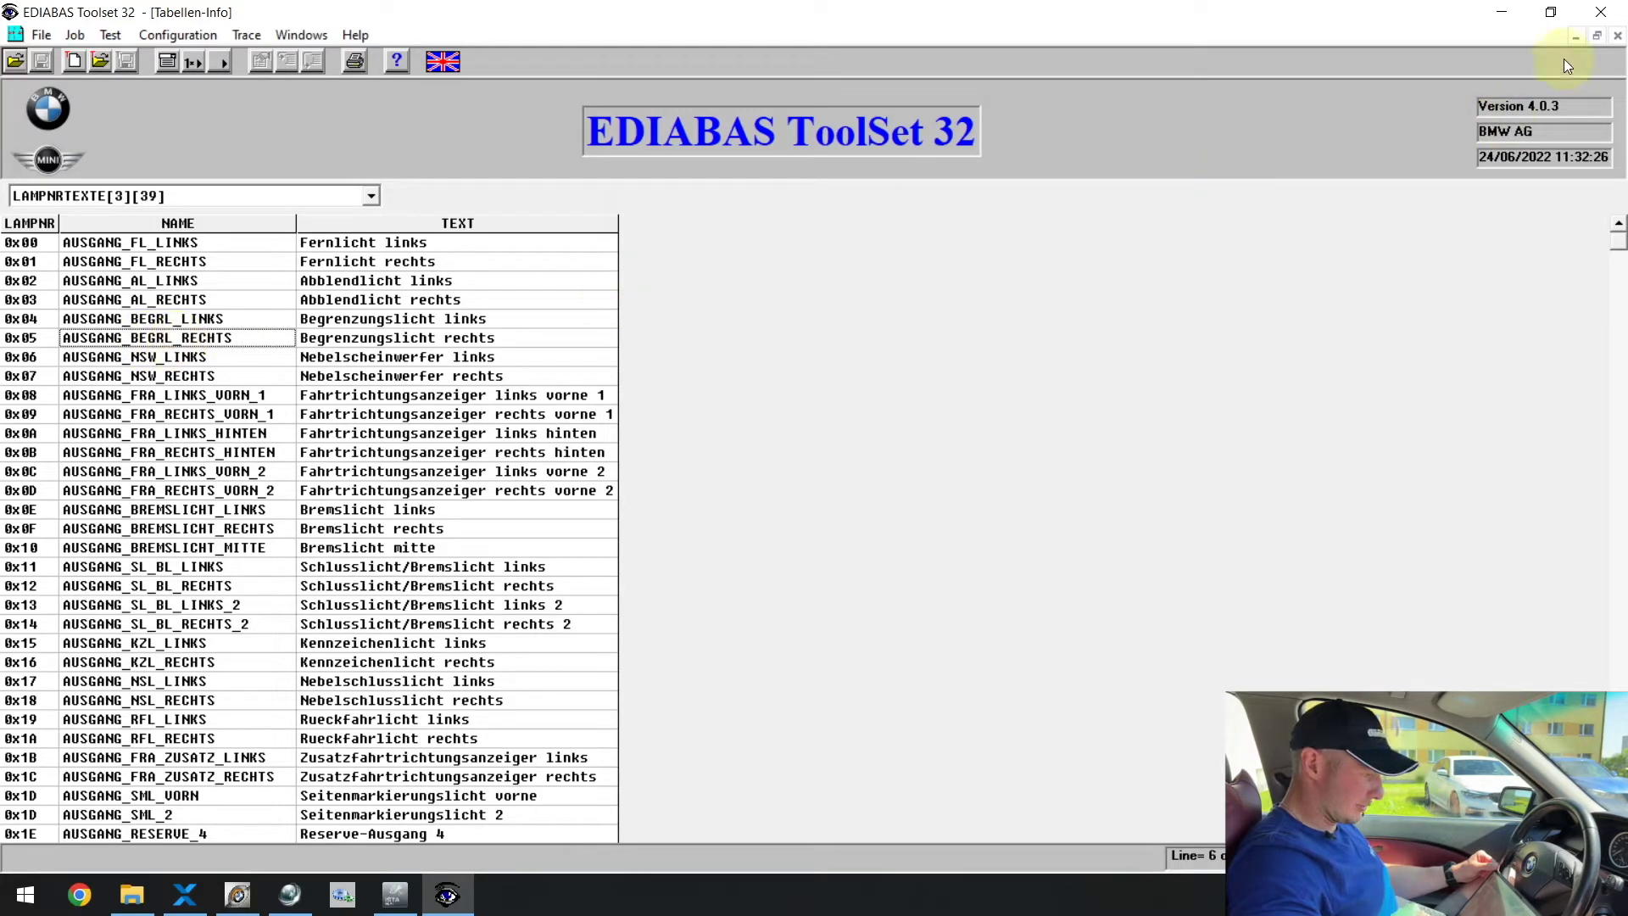
{"action": "left_click", "coordinate": [1600, 35]}
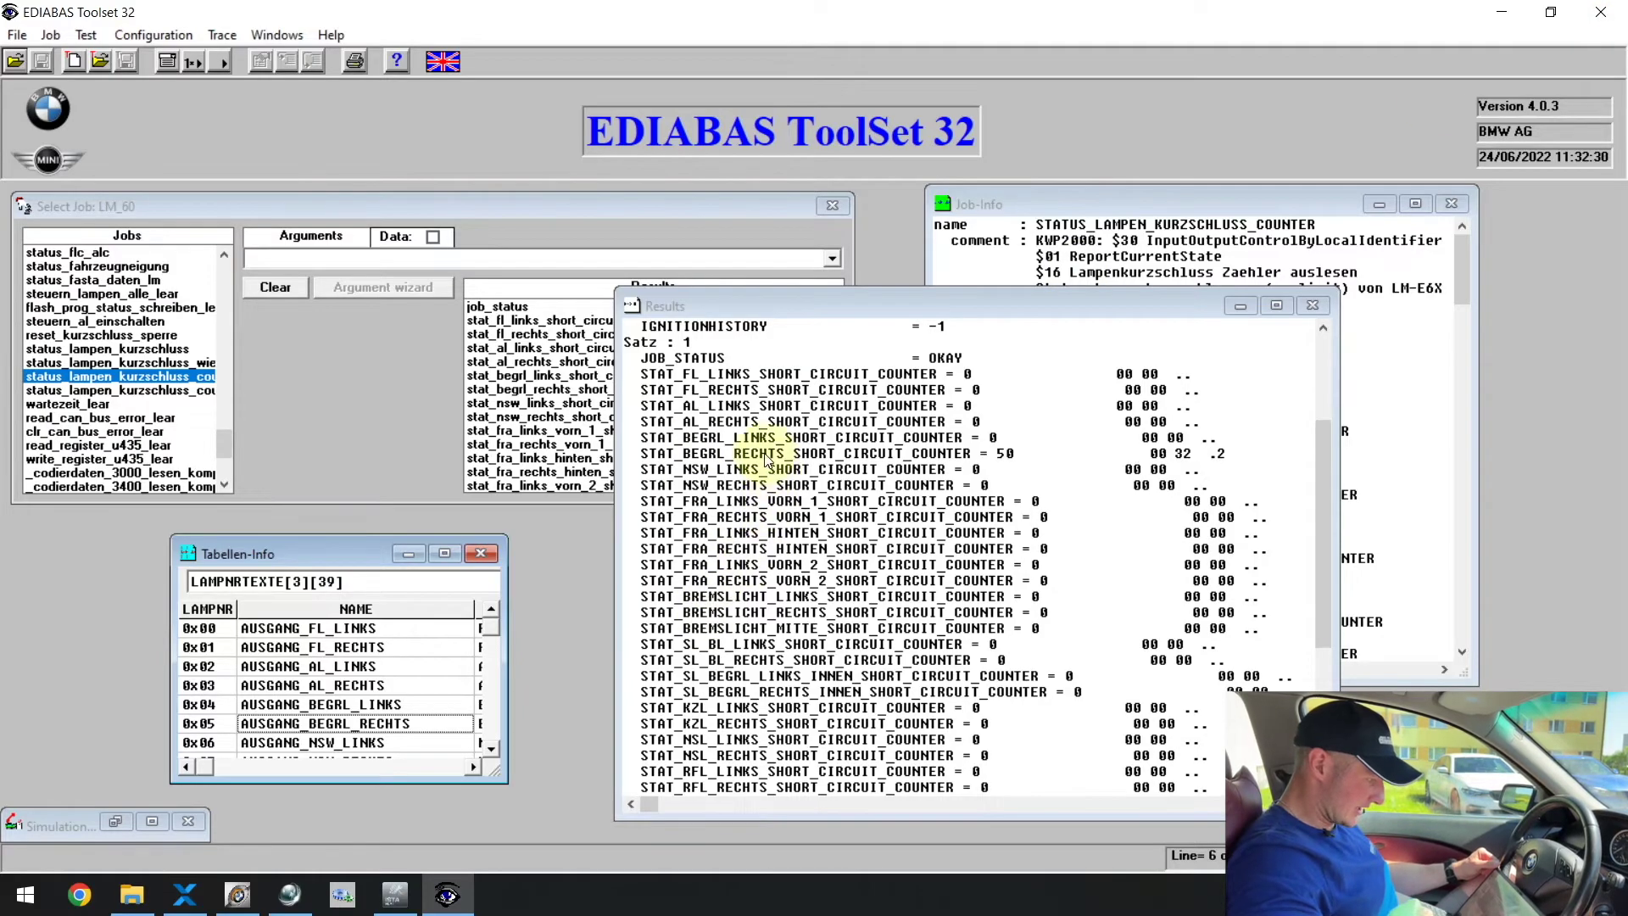
Match the BEGRL_RECHTS counter in the results with the AUSGANG_BEGRL_RECHTS lamp number in the enlarged table, and restore the table window
{"action": "left_click", "coordinate": [683, 452]}
{"action": "left_click_drag", "start_coordinate": [684, 452], "coordinate": [781, 450]}
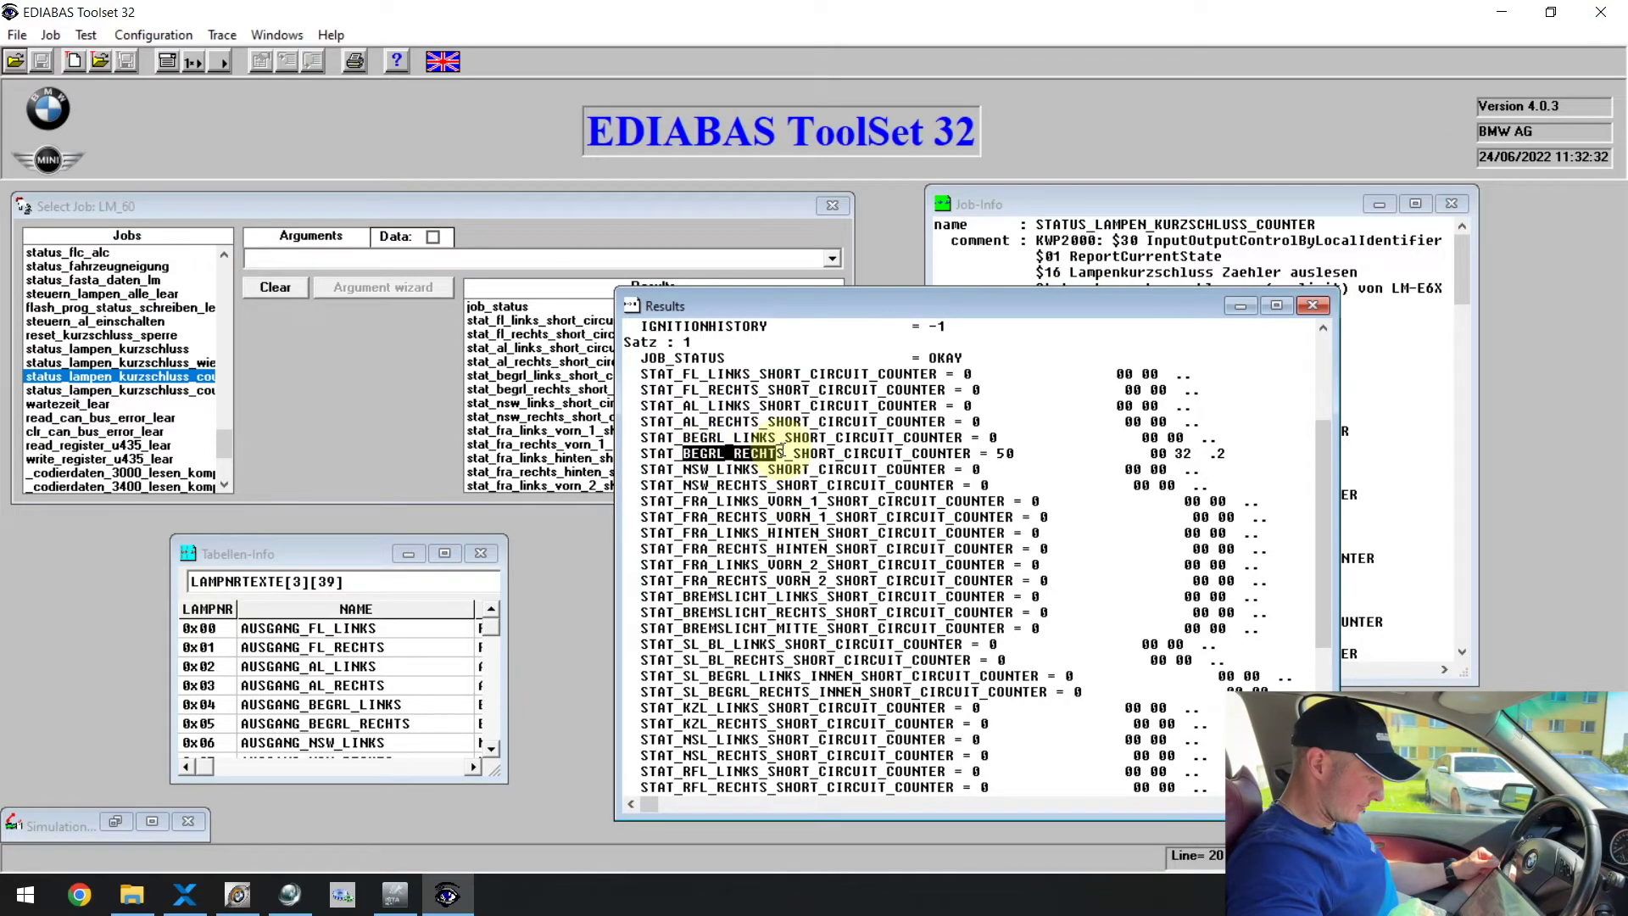
{"action": "left_click", "coordinate": [445, 554]}
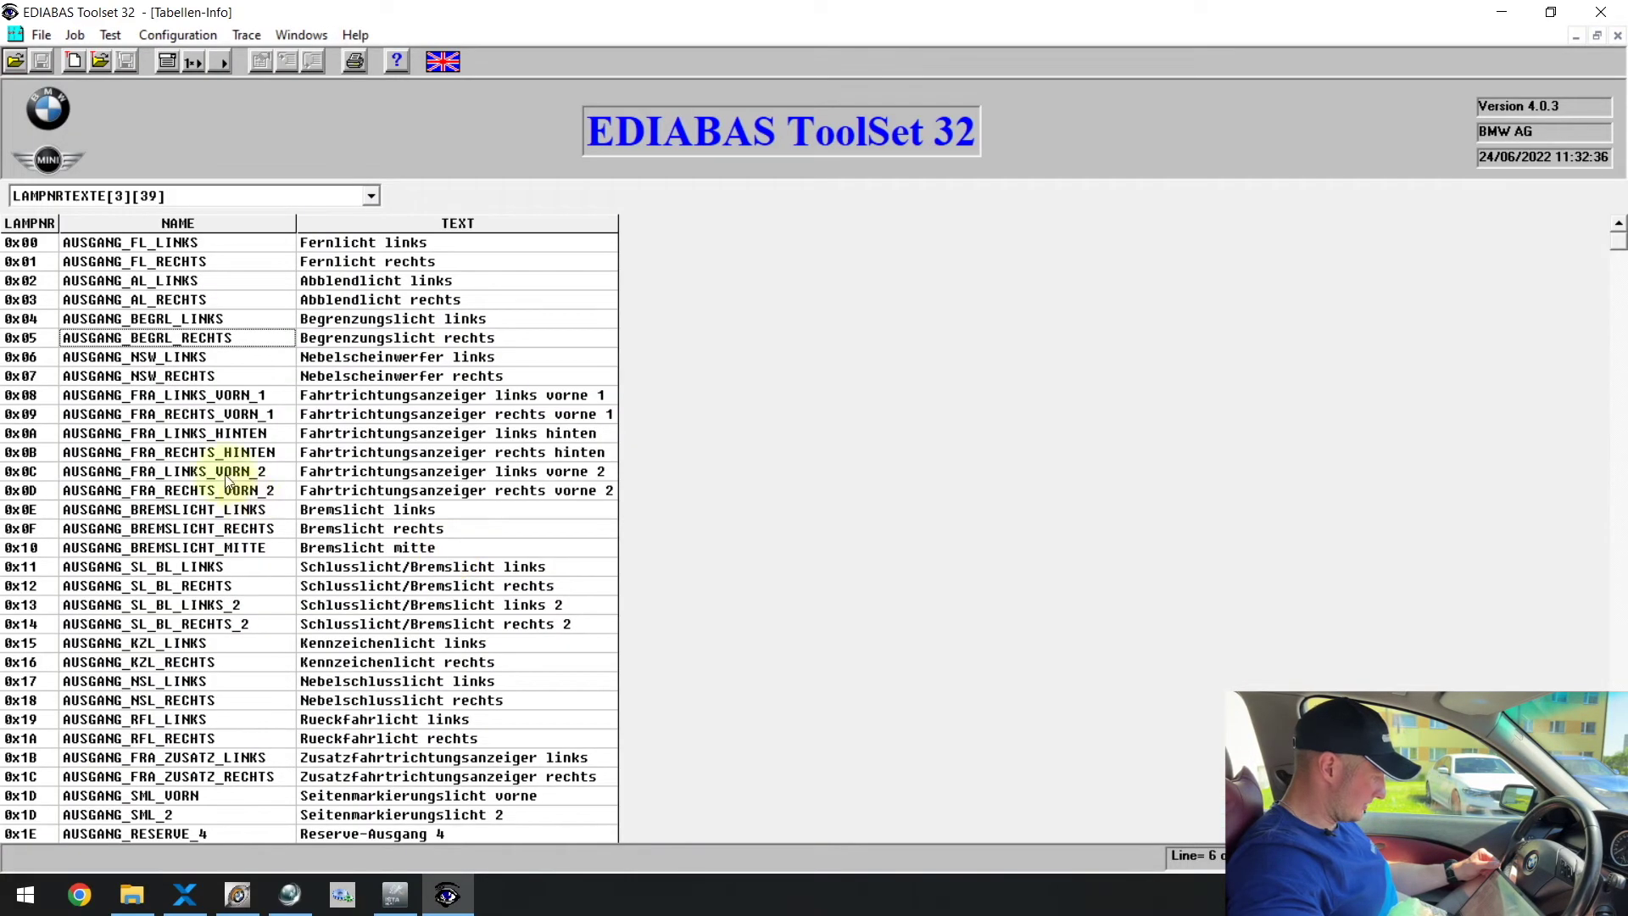
{"action": "left_click", "coordinate": [131, 343]}
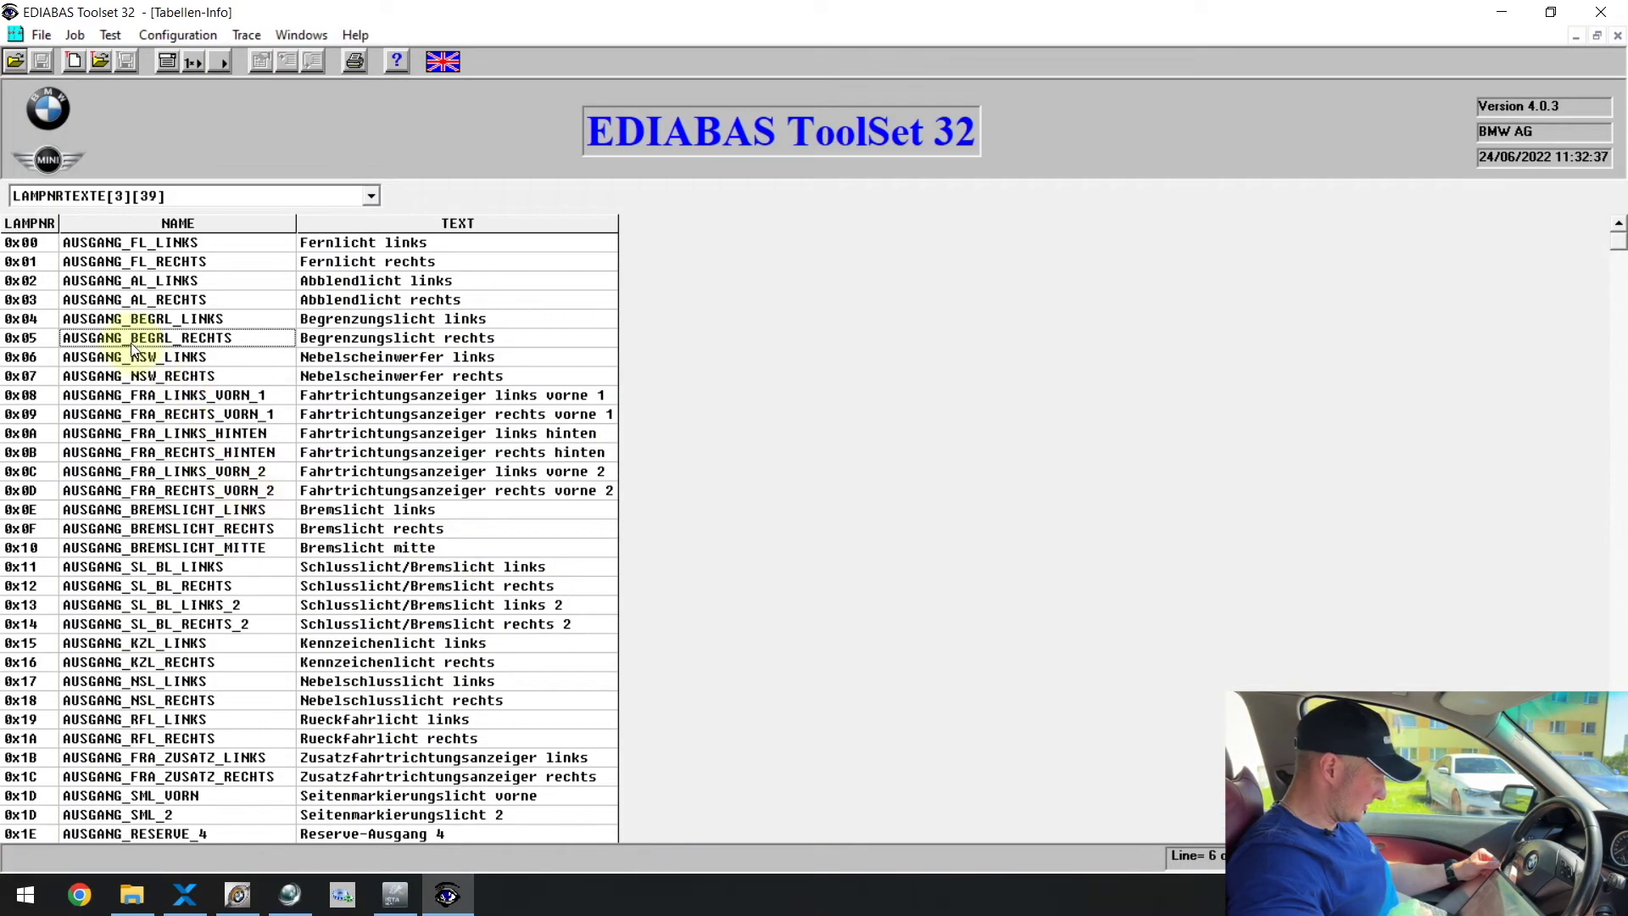
{"action": "left_click", "coordinate": [23, 339]}
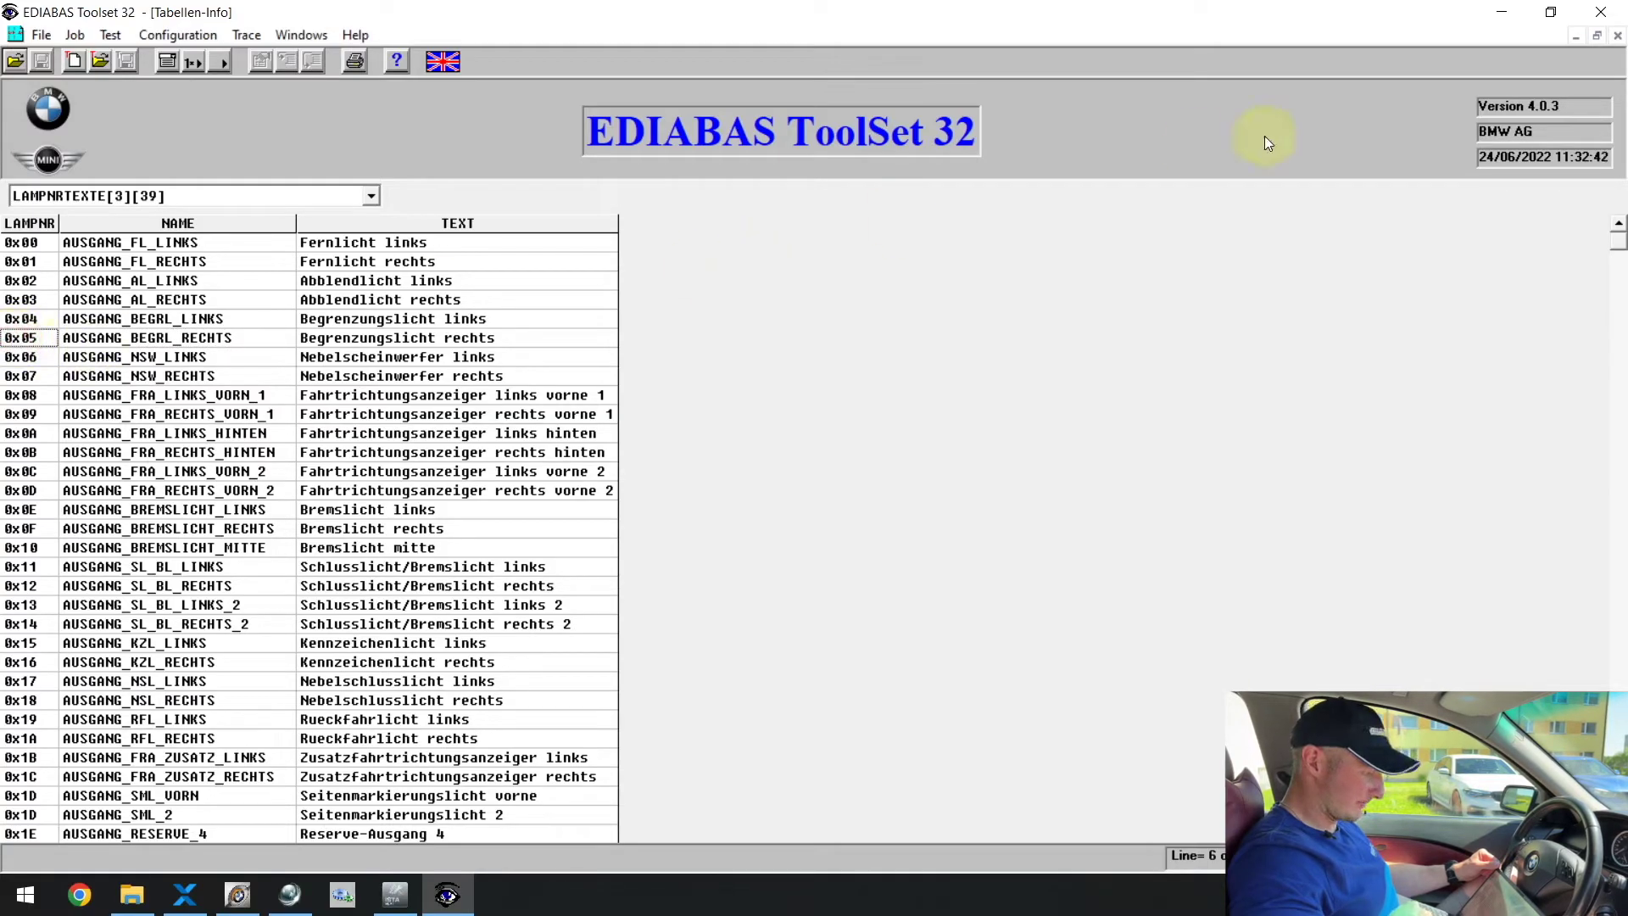
{"action": "left_click", "coordinate": [1594, 36]}
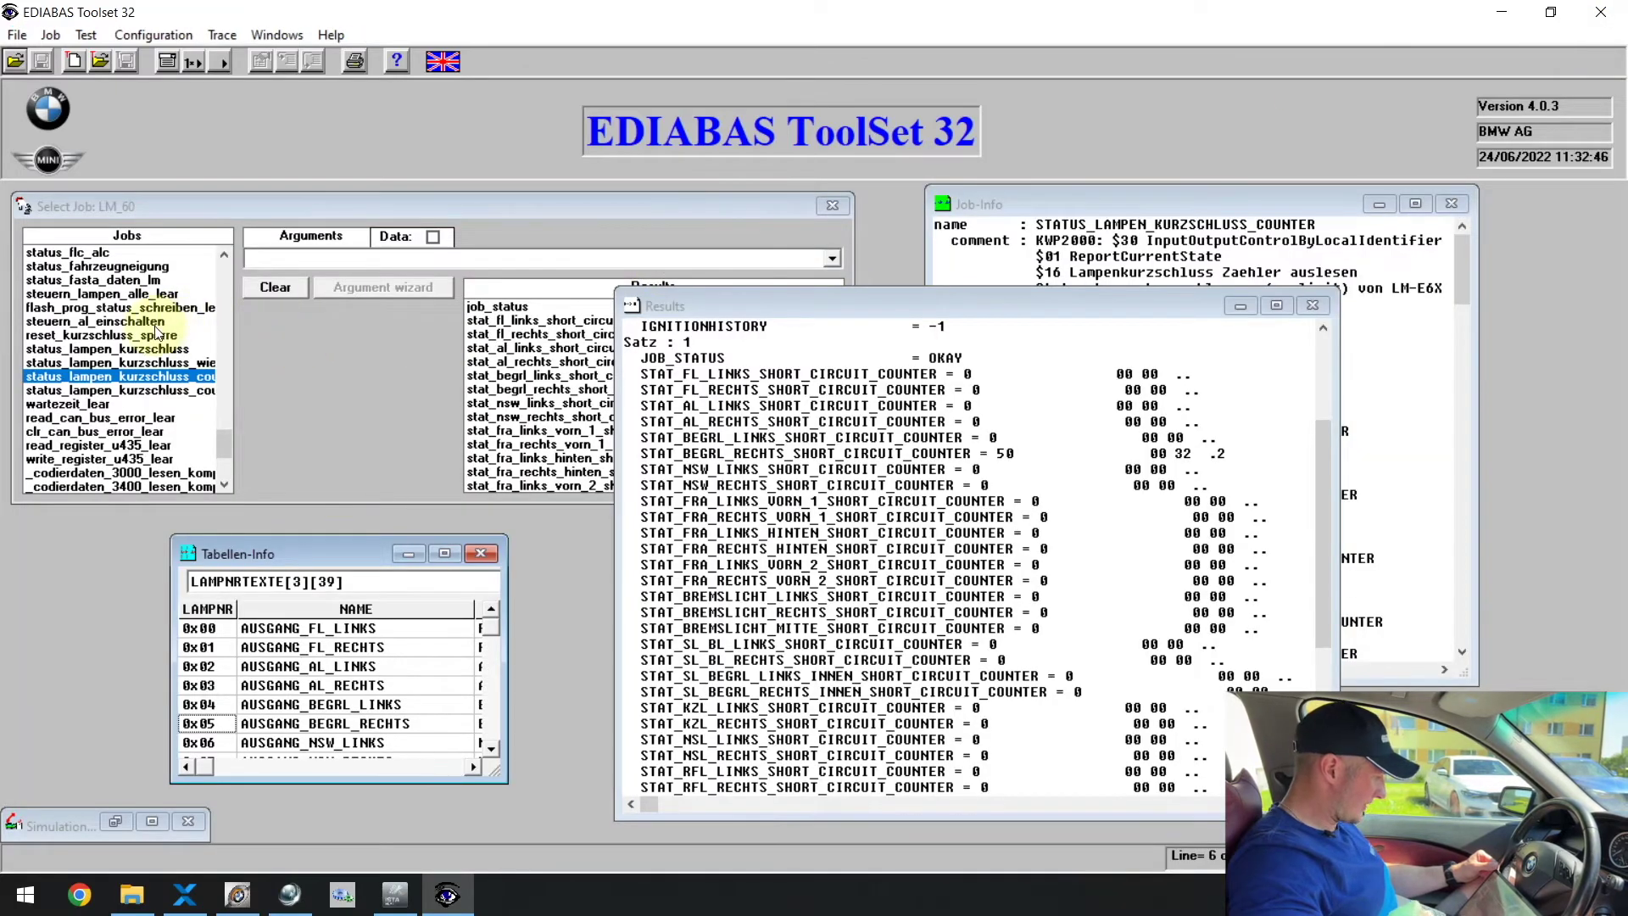
Select the reset_kurzschluss_sperre job and enter 0x05 as its lamp_nr argument
{"action": "left_click", "coordinate": [127, 346]}
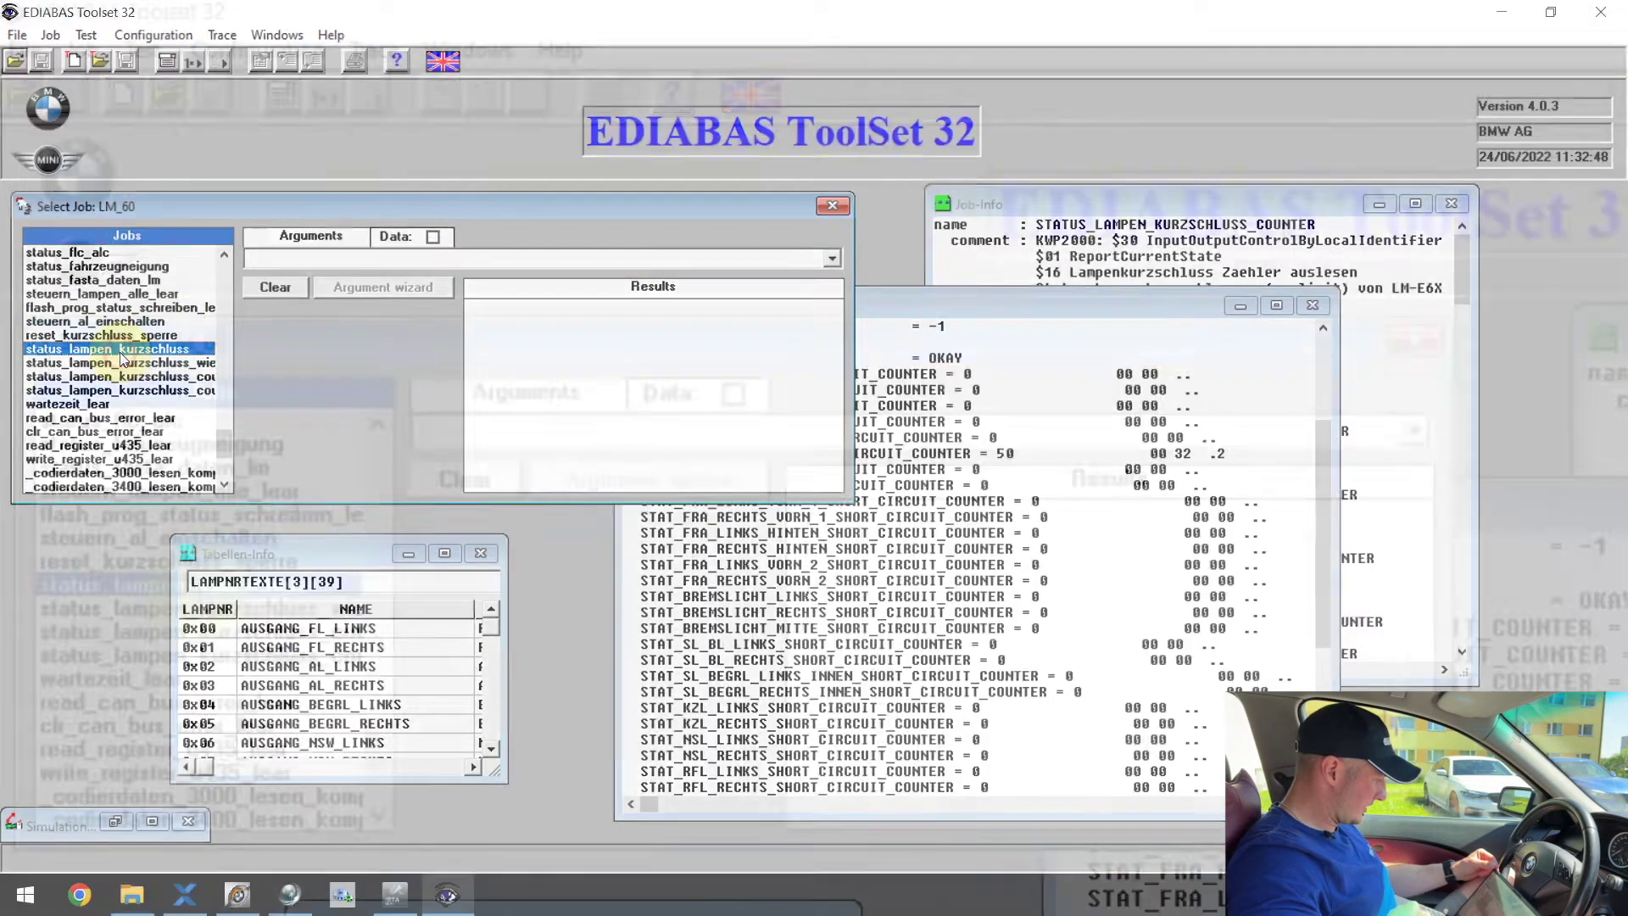
{"action": "left_click", "coordinate": [134, 560]}
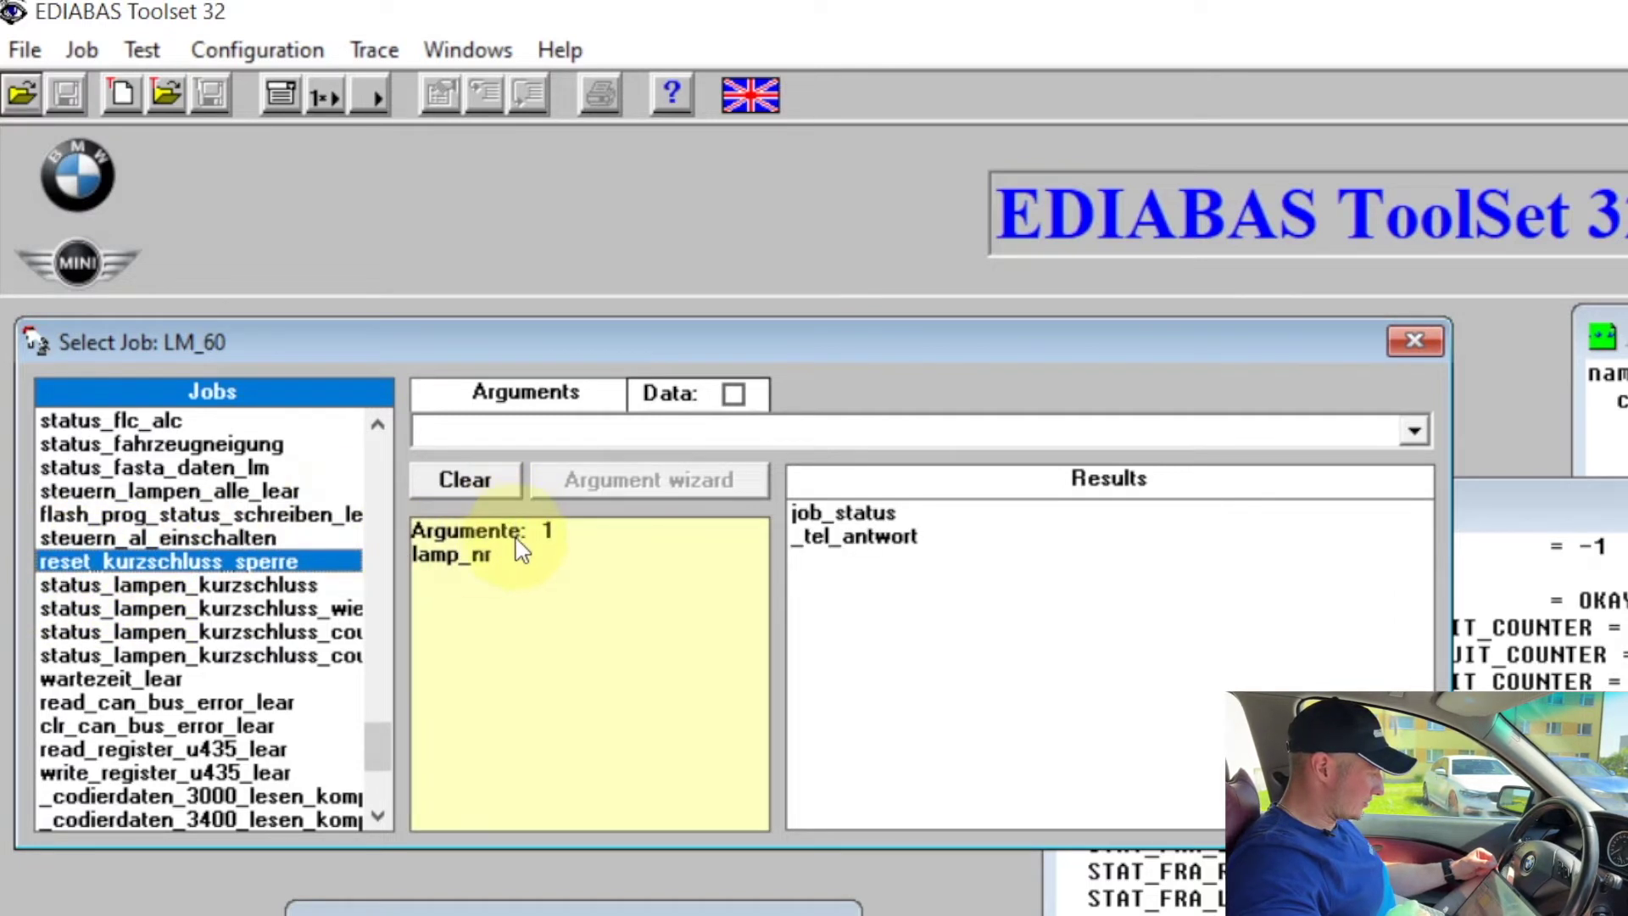
{"action": "left_click", "coordinate": [532, 426]}
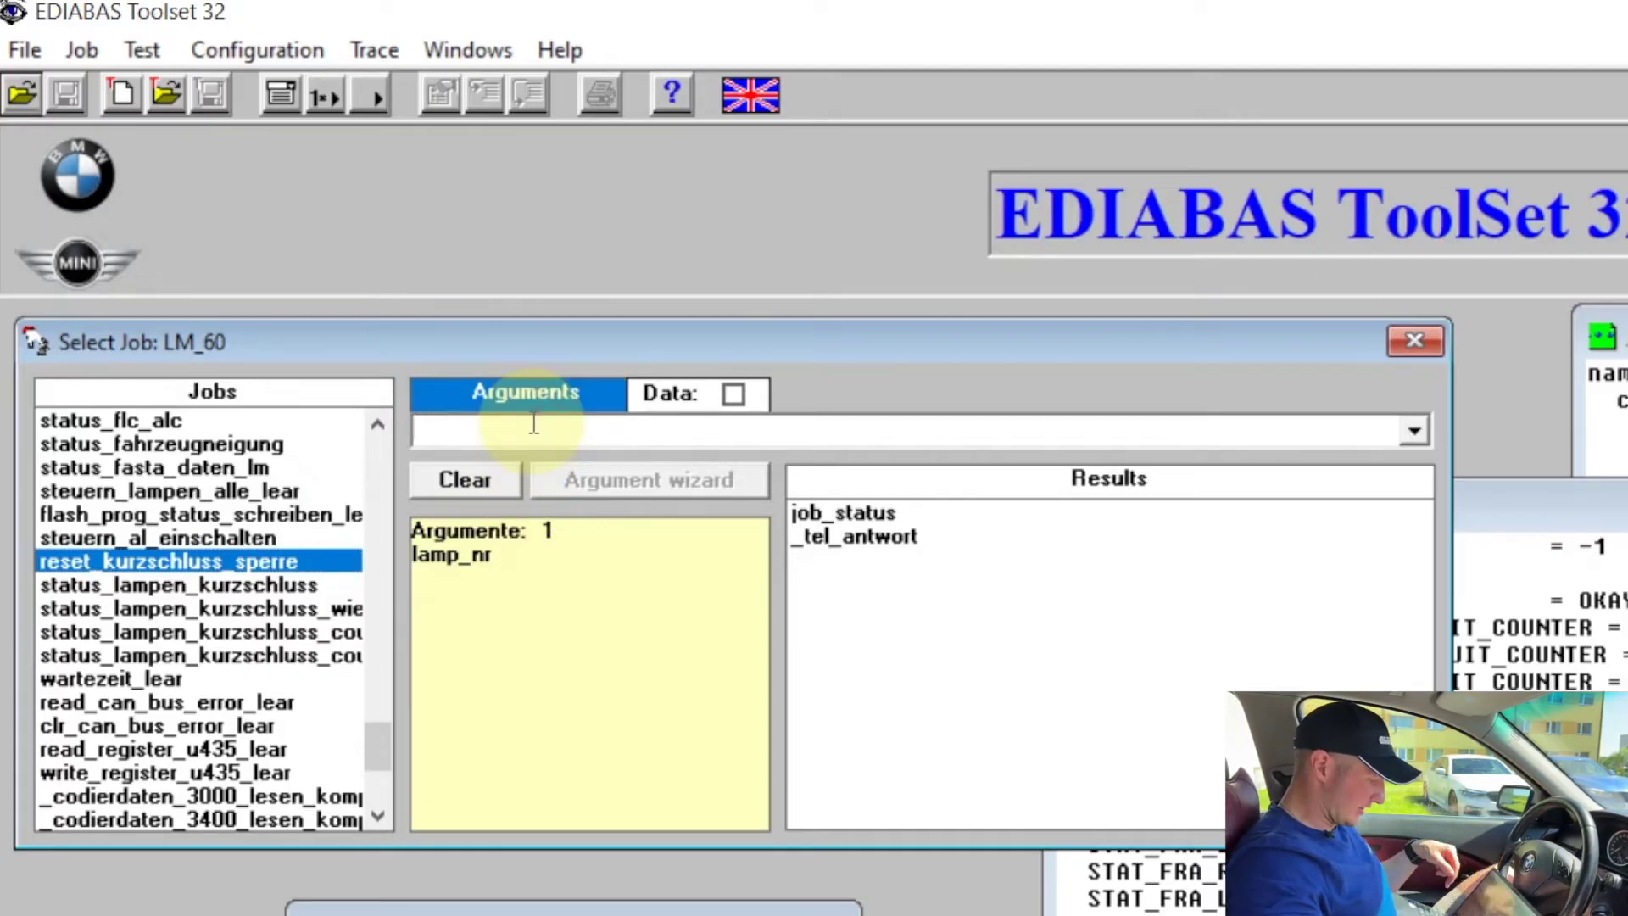
{"action": "type", "text": "0"}
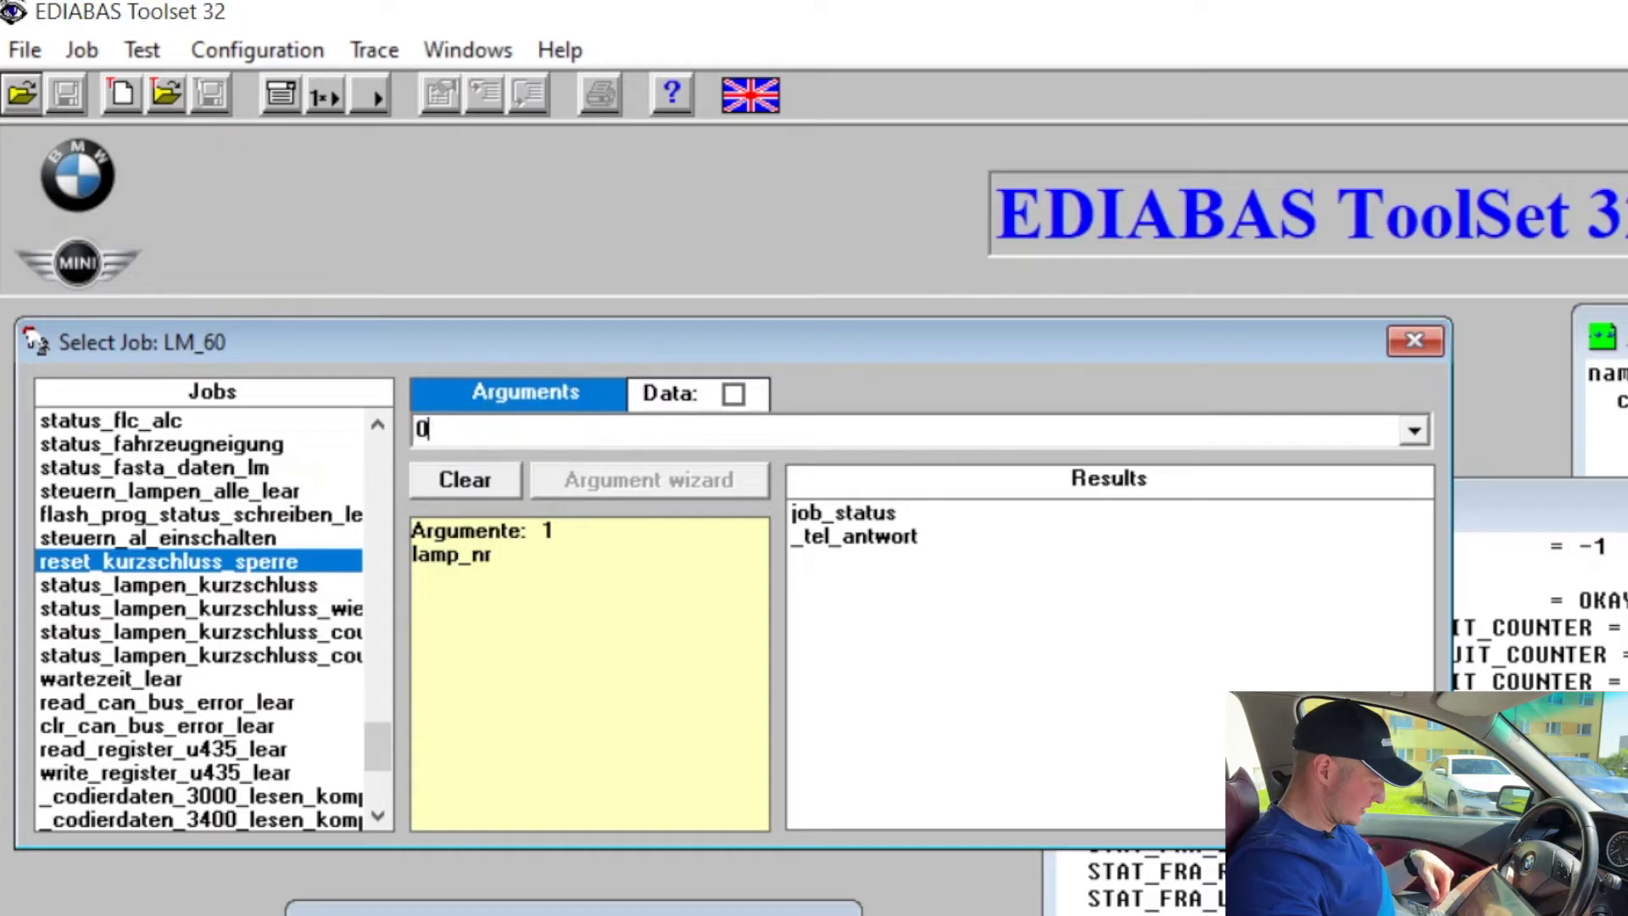
{"action": "type", "text": "x05"}
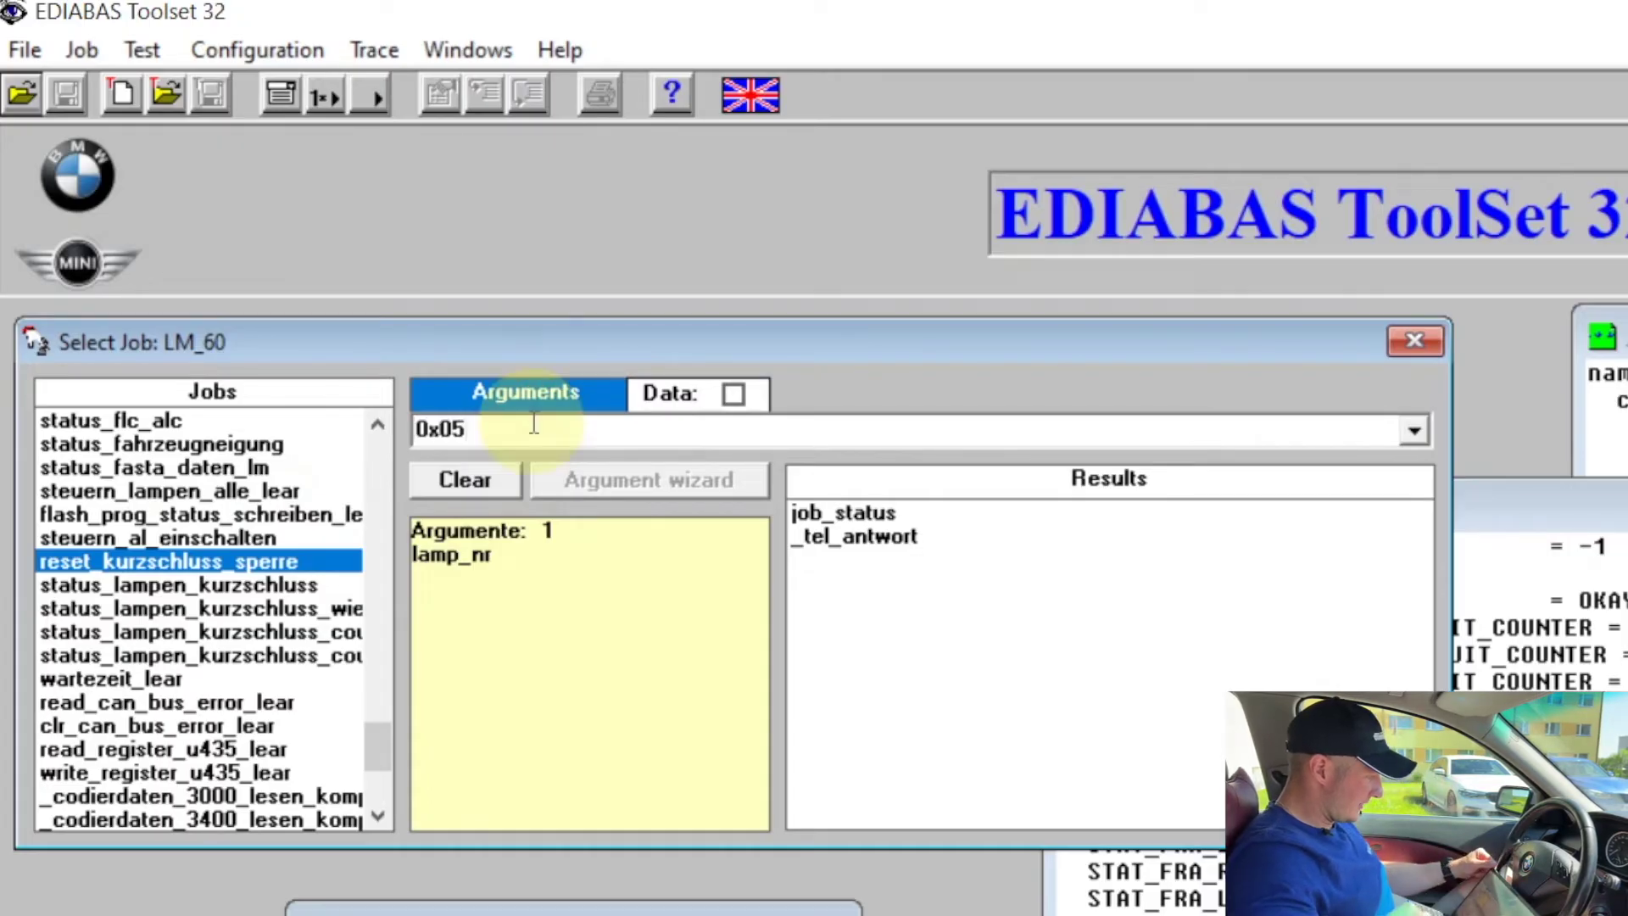
{"action": "double_click", "coordinate": [488, 426]}
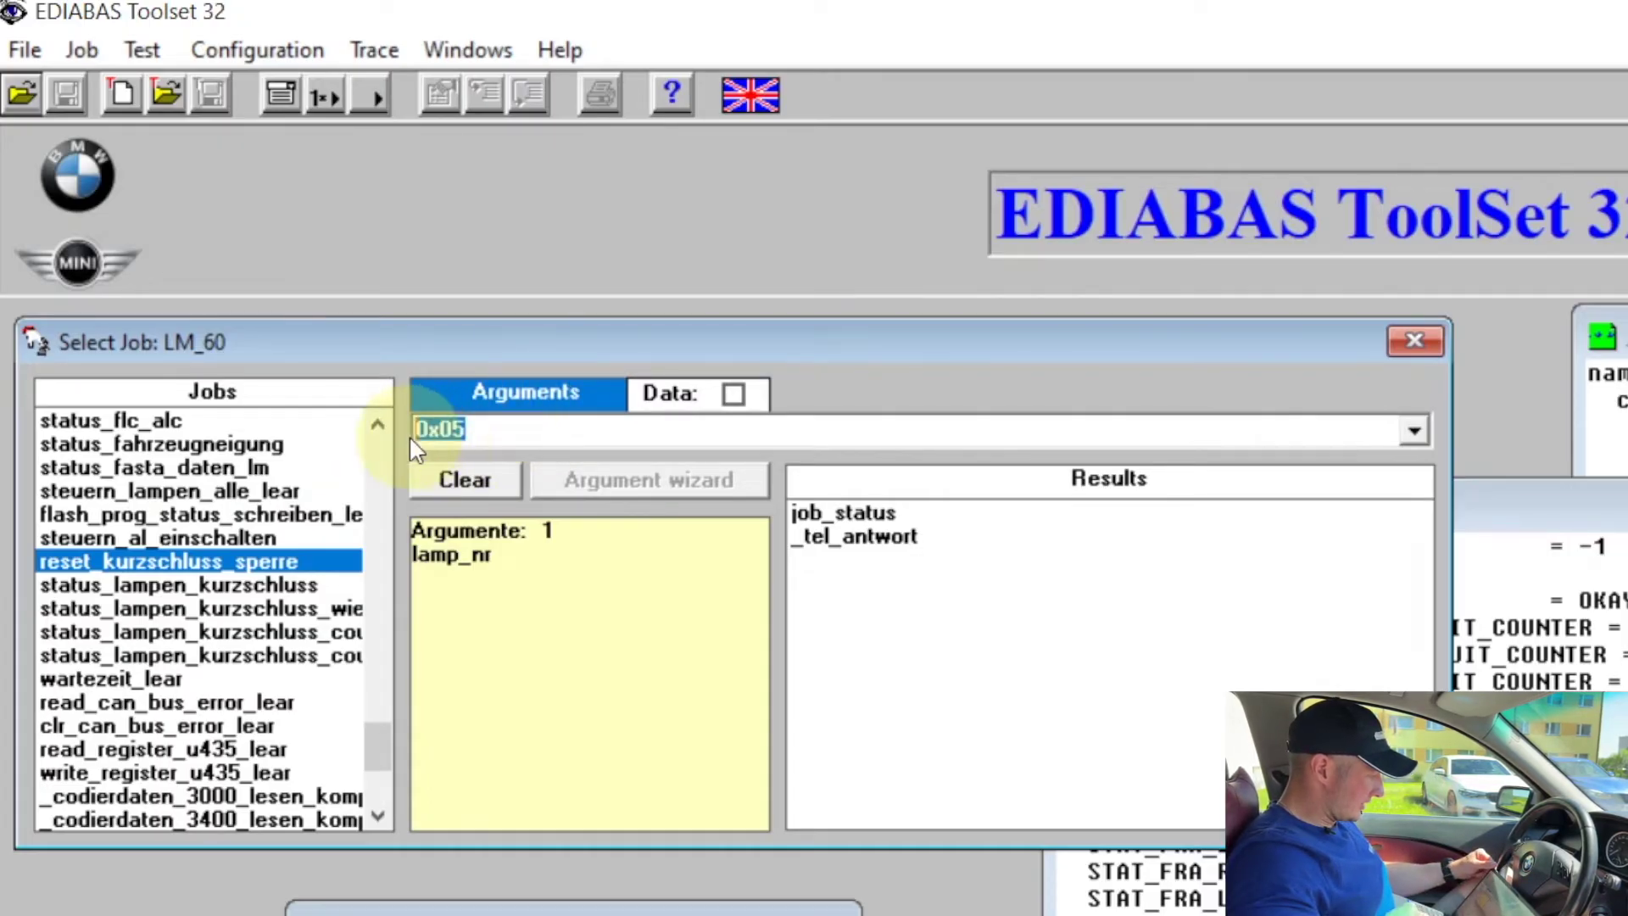
{"action": "left_click", "coordinate": [490, 427]}
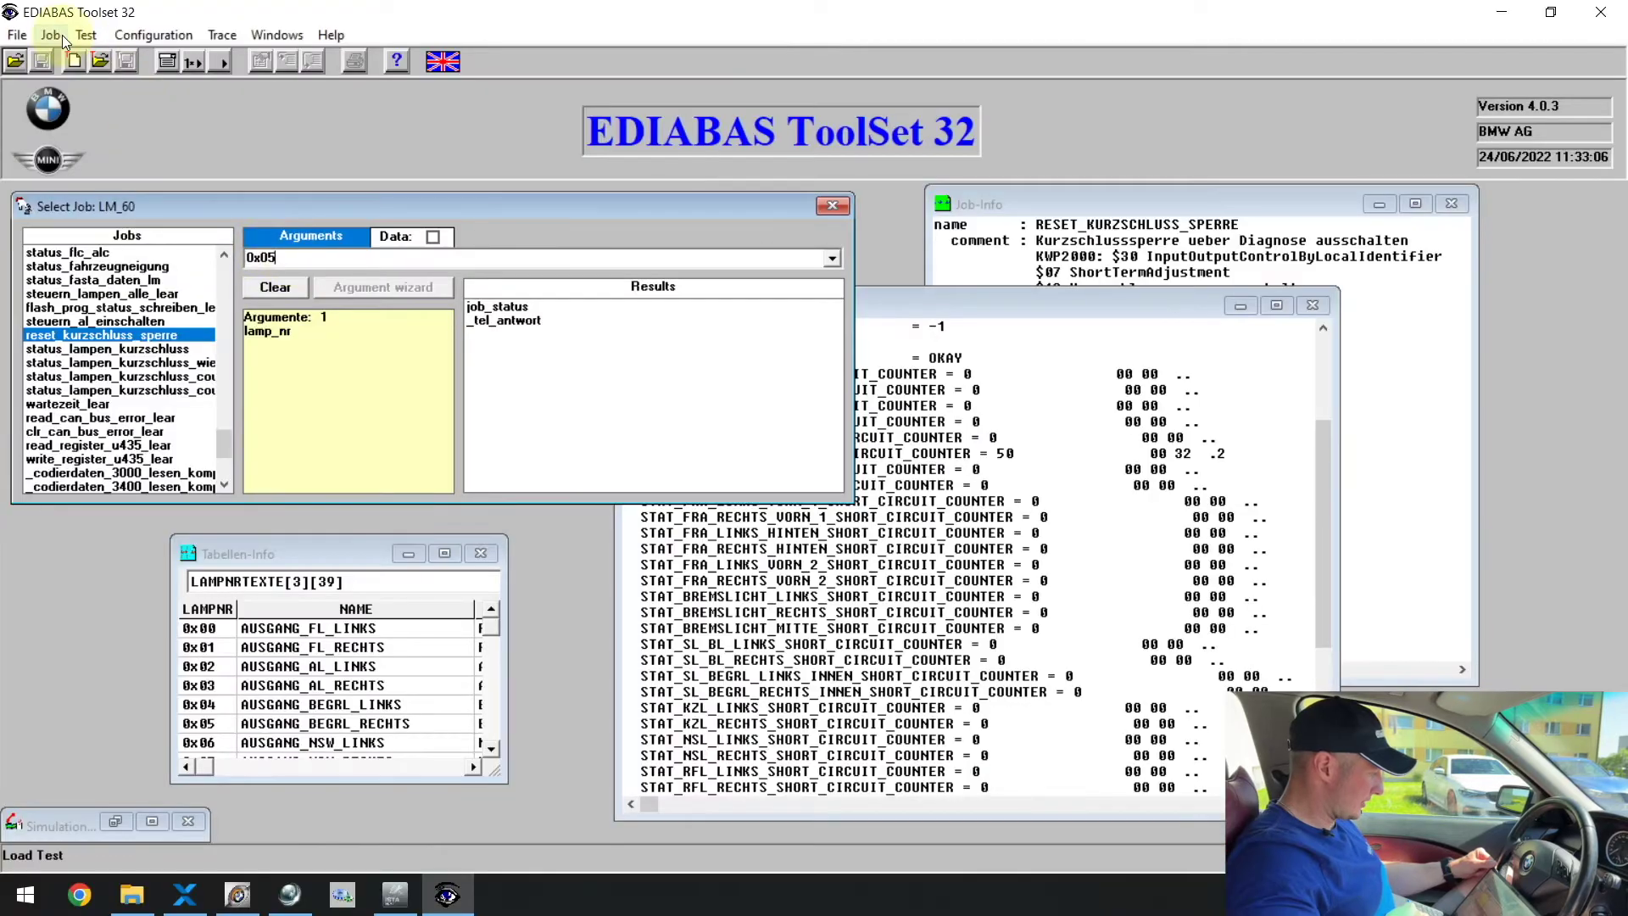
Run the reset_kurzschluss_sperre job once and check JOB_STATUS in the results
{"action": "left_click", "coordinate": [61, 34]}
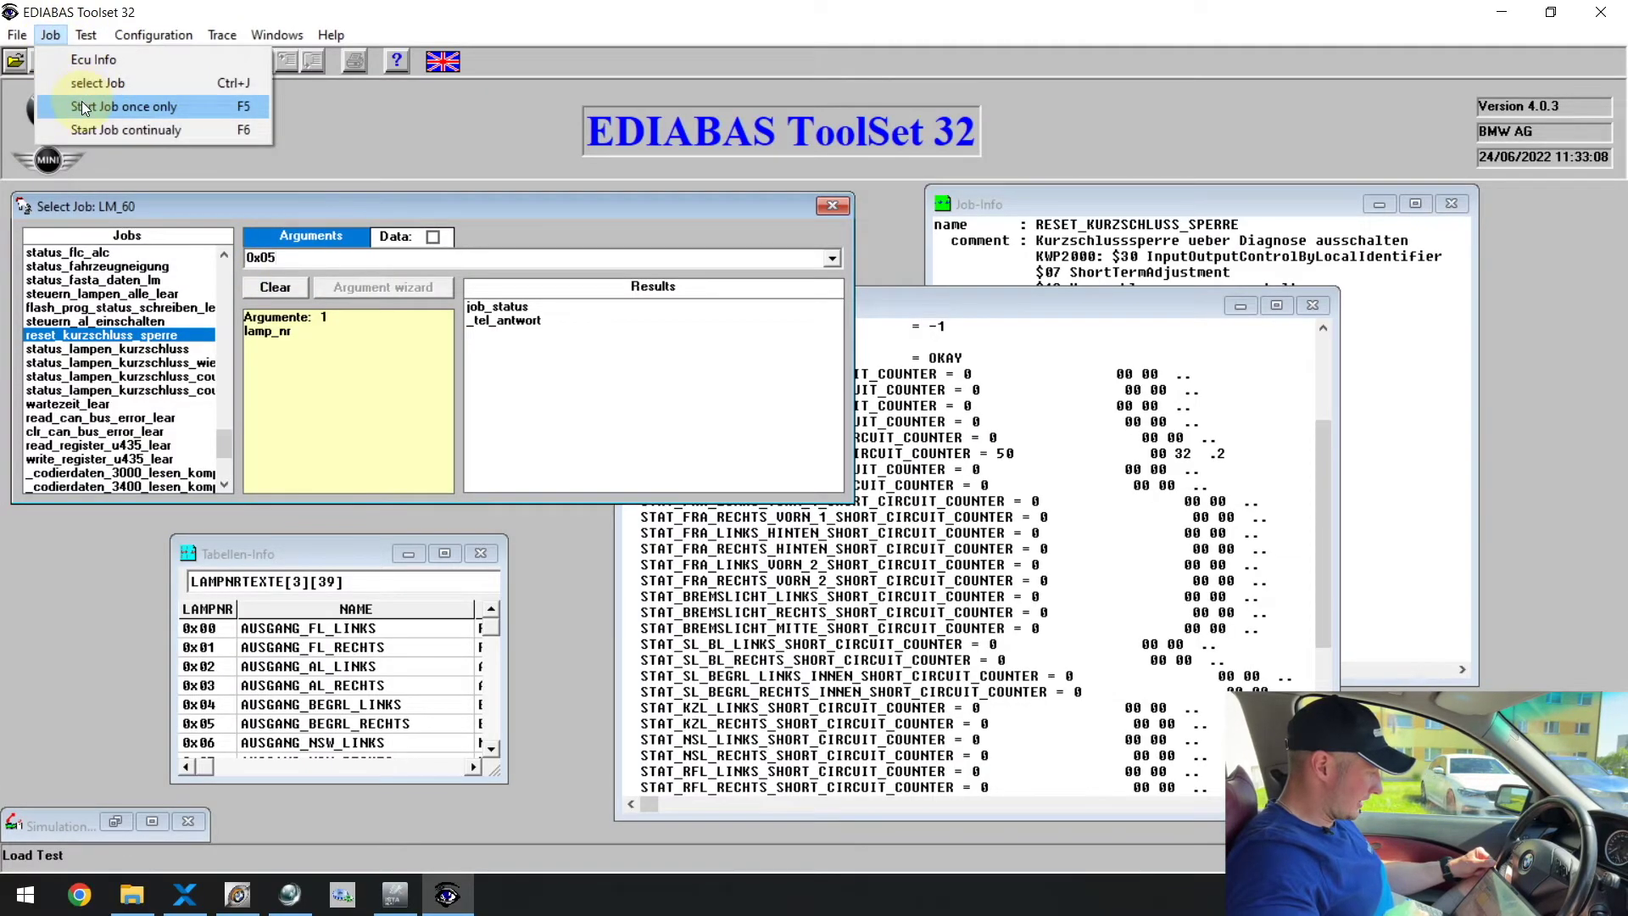
{"action": "left_click", "coordinate": [81, 102]}
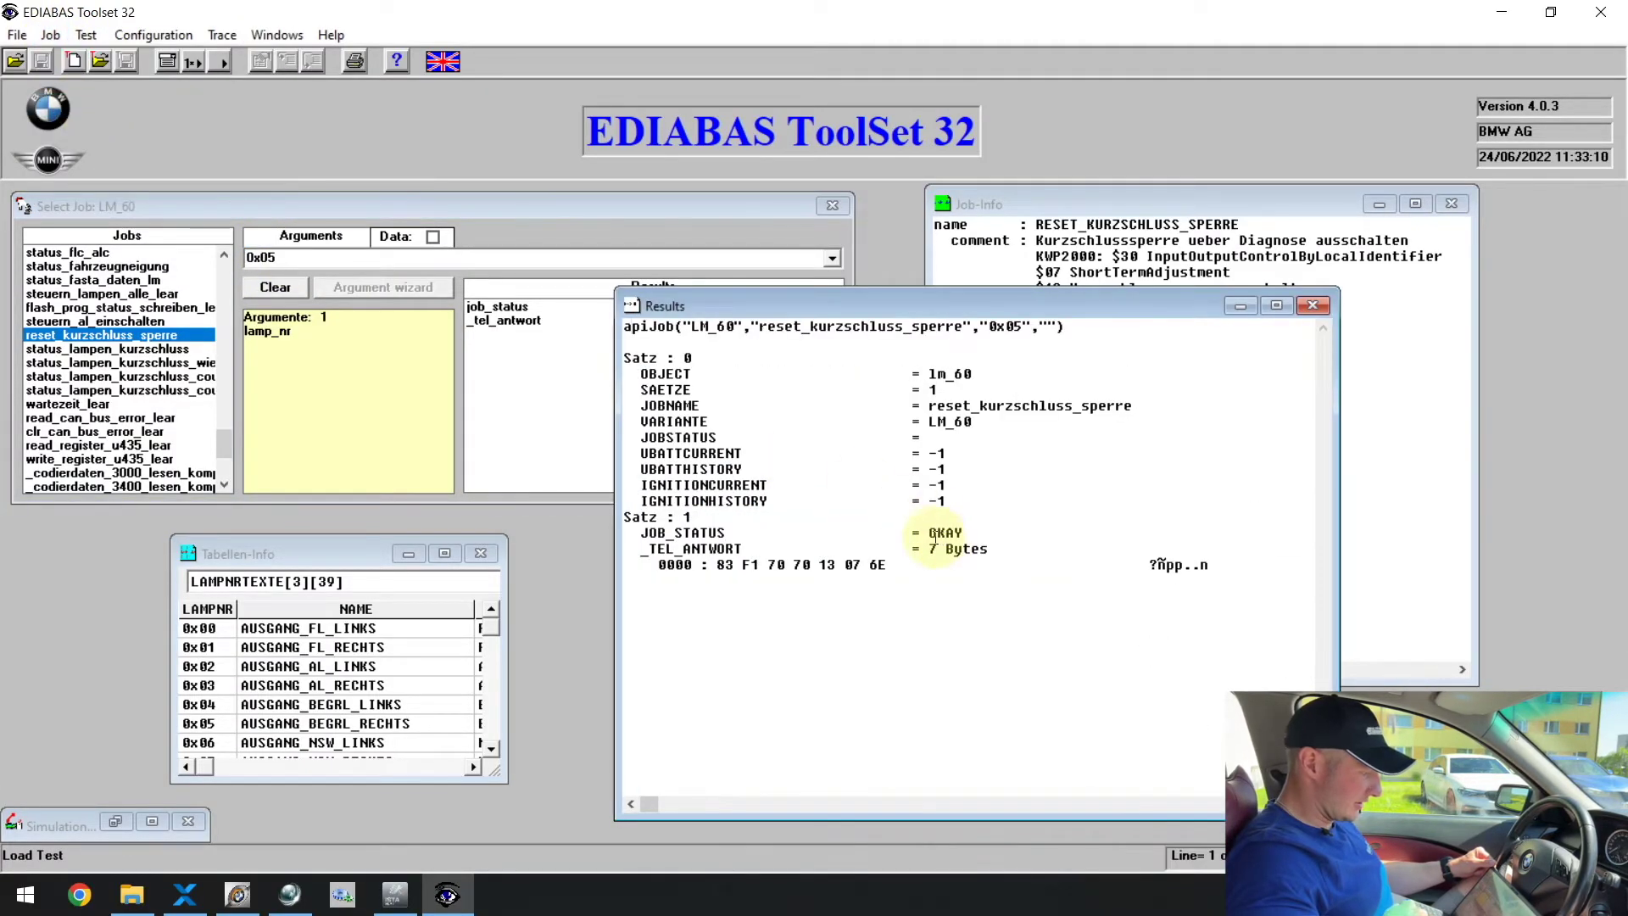
{"action": "left_click", "coordinate": [962, 575]}
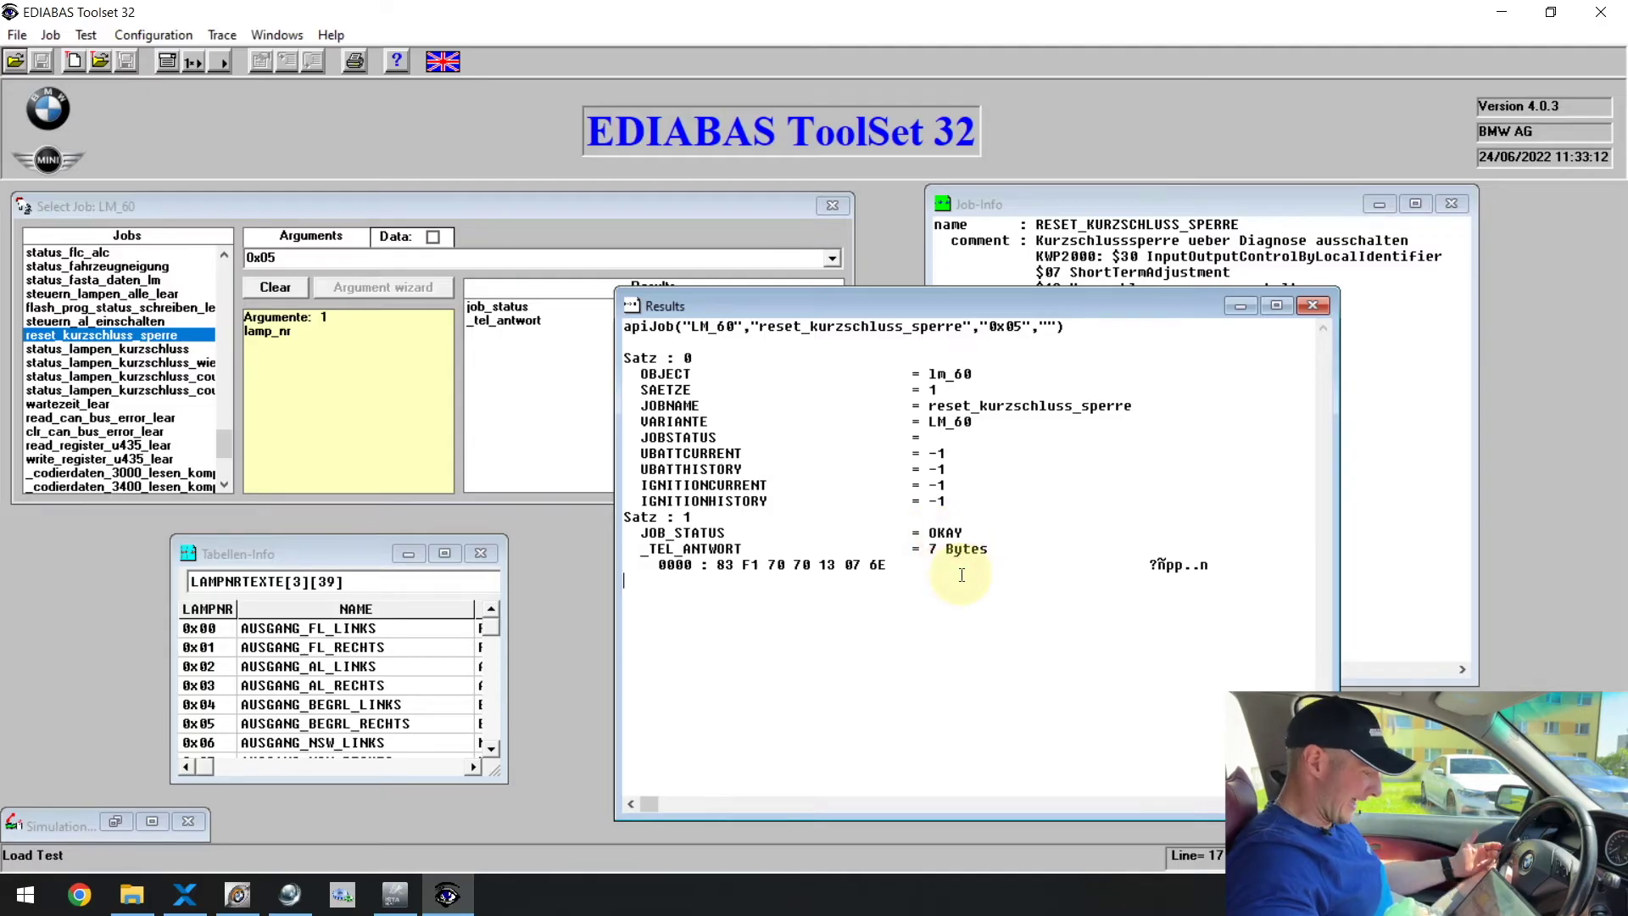
Clear the 0x05 argument and select the status_lampen_kurzschluss_counter job in the LM_60 job list
{"action": "left_click", "coordinate": [189, 392]}
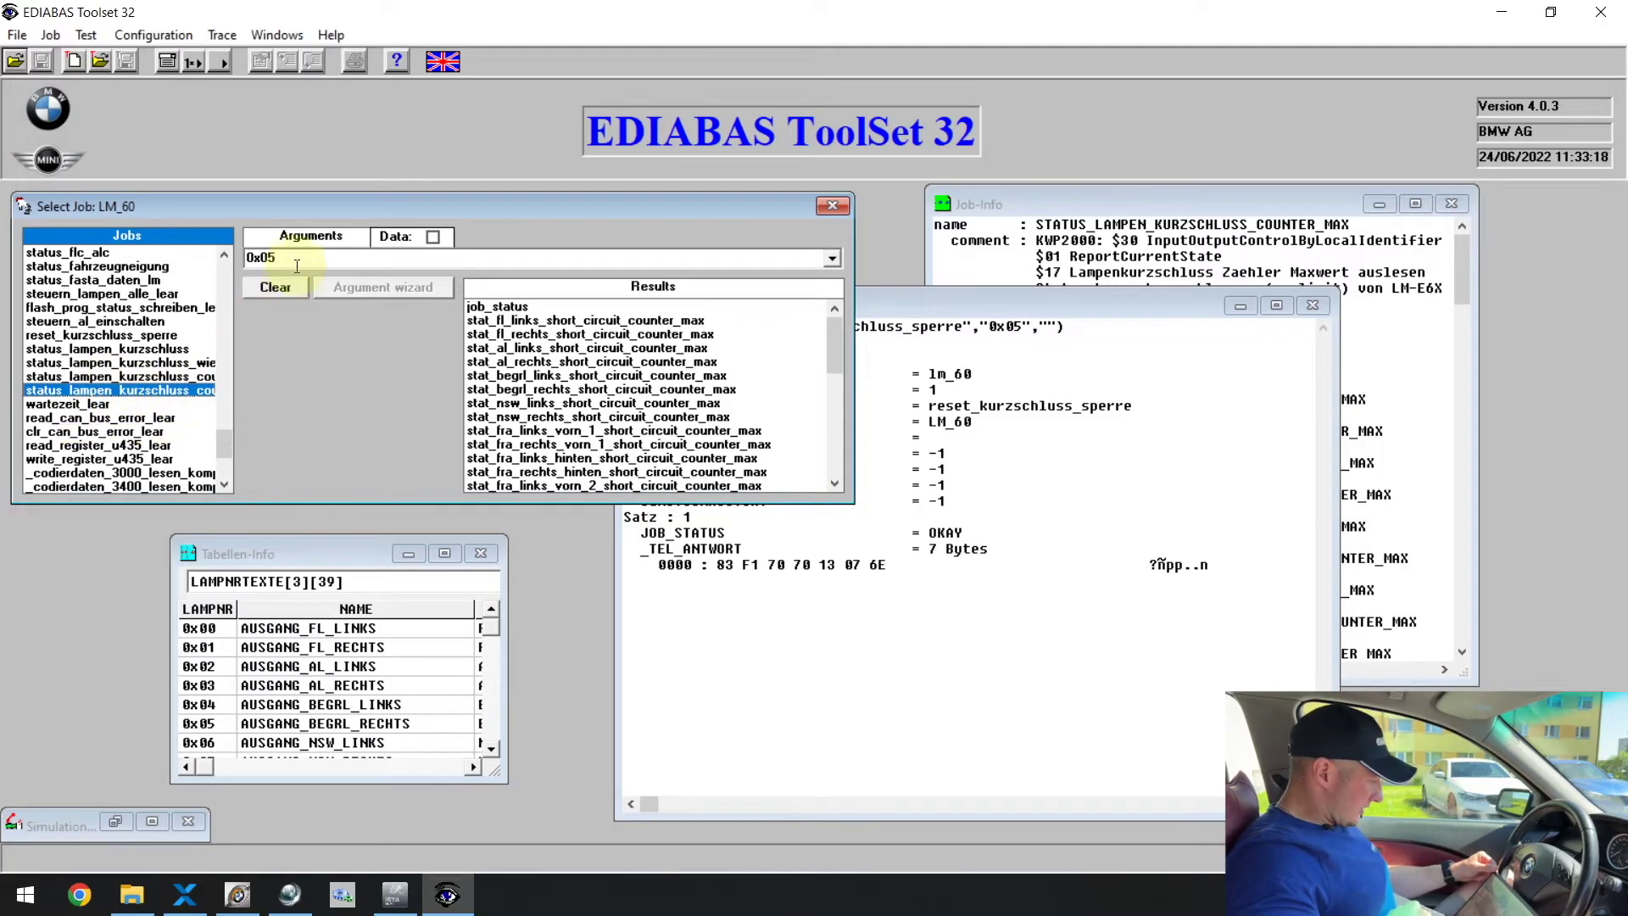
{"action": "left_click_drag", "start_coordinate": [280, 257], "coordinate": [242, 255]}
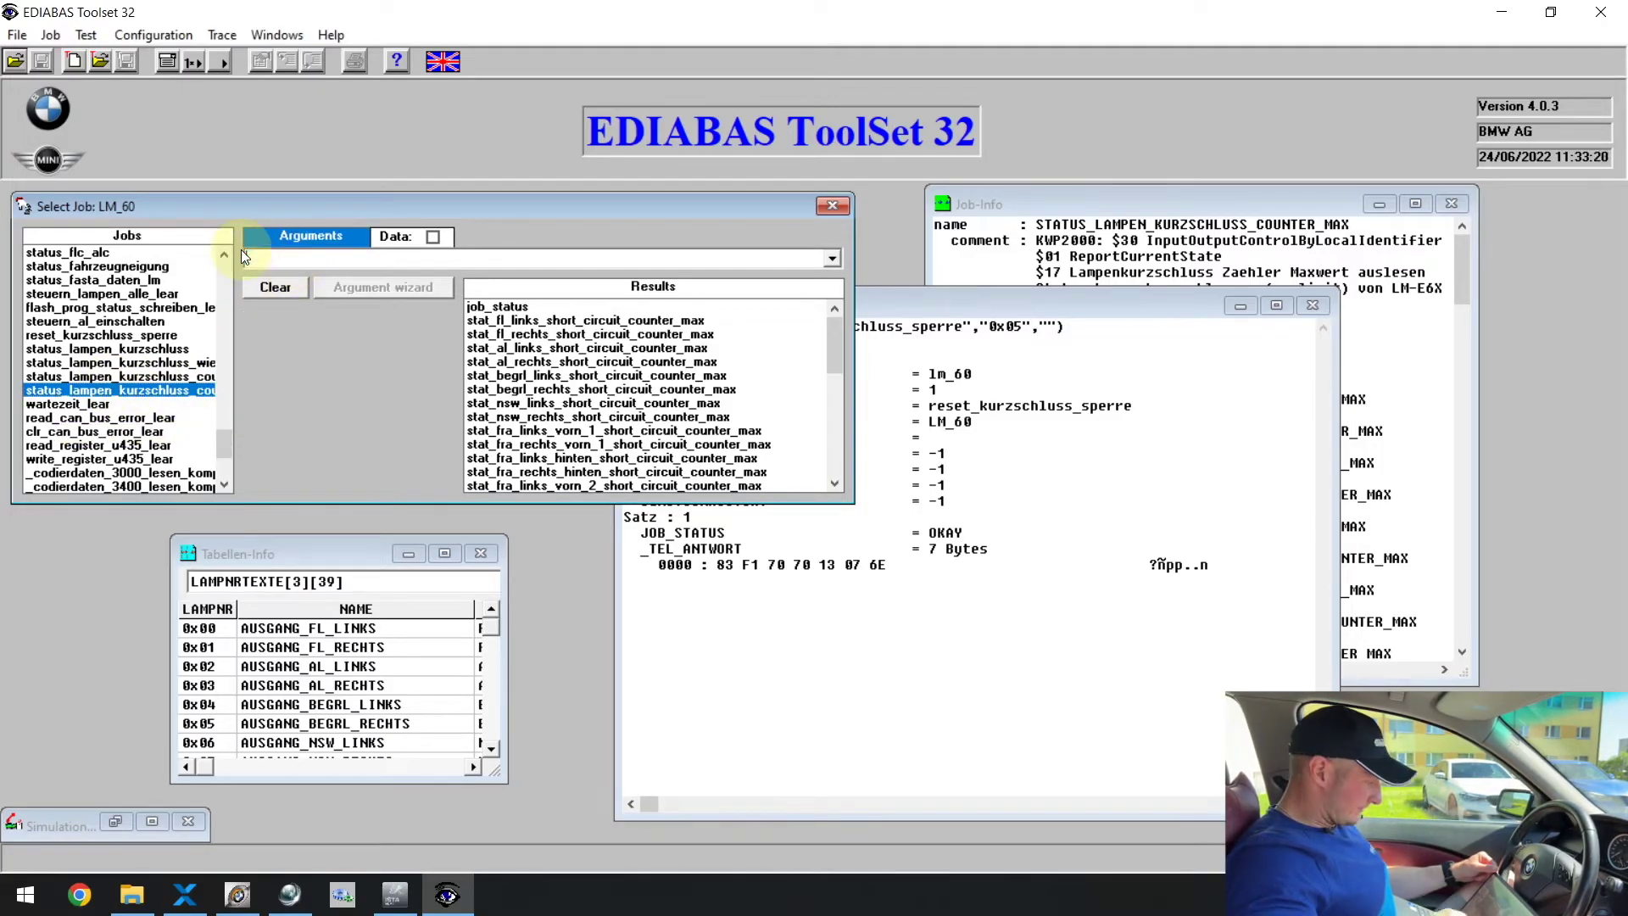
{"action": "left_click", "coordinate": [199, 376]}
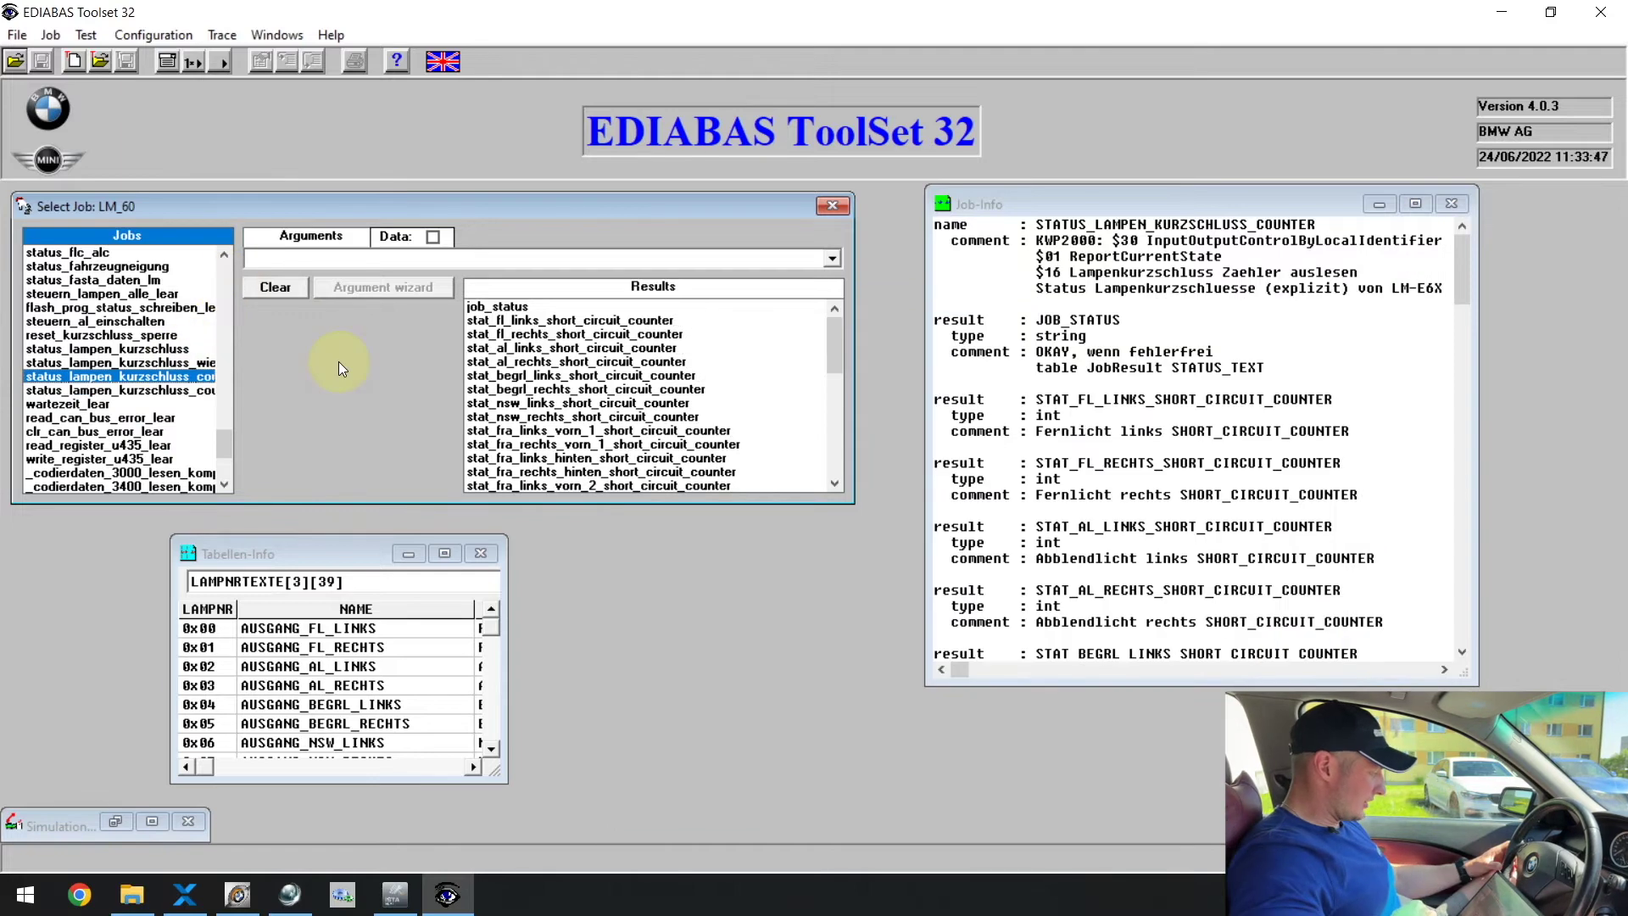
{"action": "left_click", "coordinate": [163, 362]}
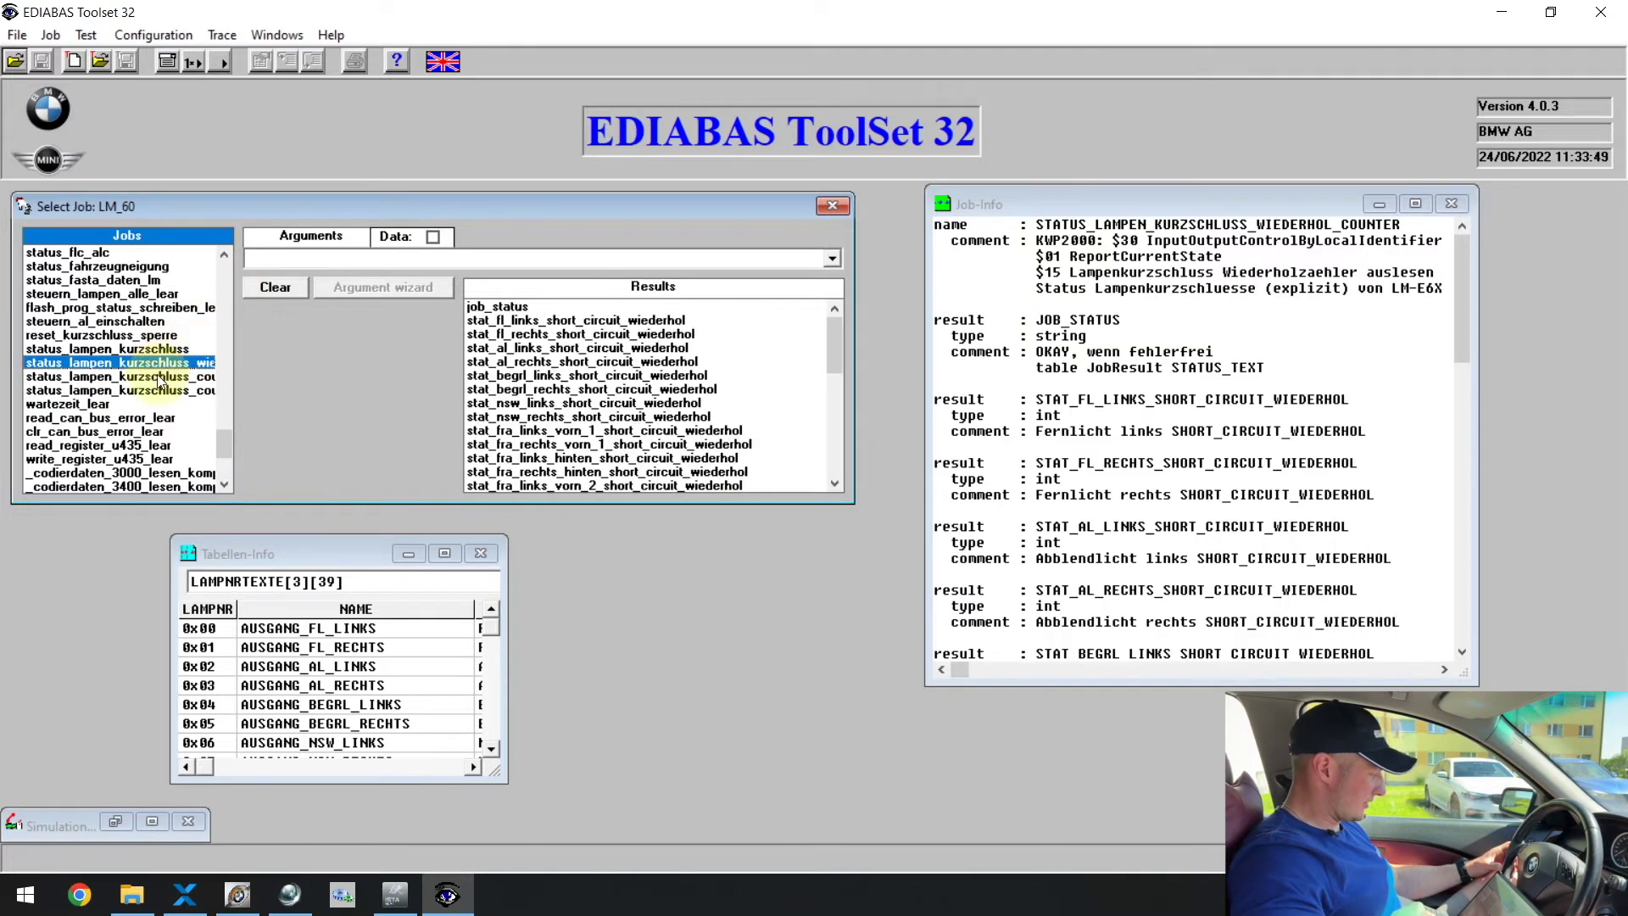
{"action": "left_click", "coordinate": [151, 390]}
{"action": "left_click", "coordinate": [162, 376]}
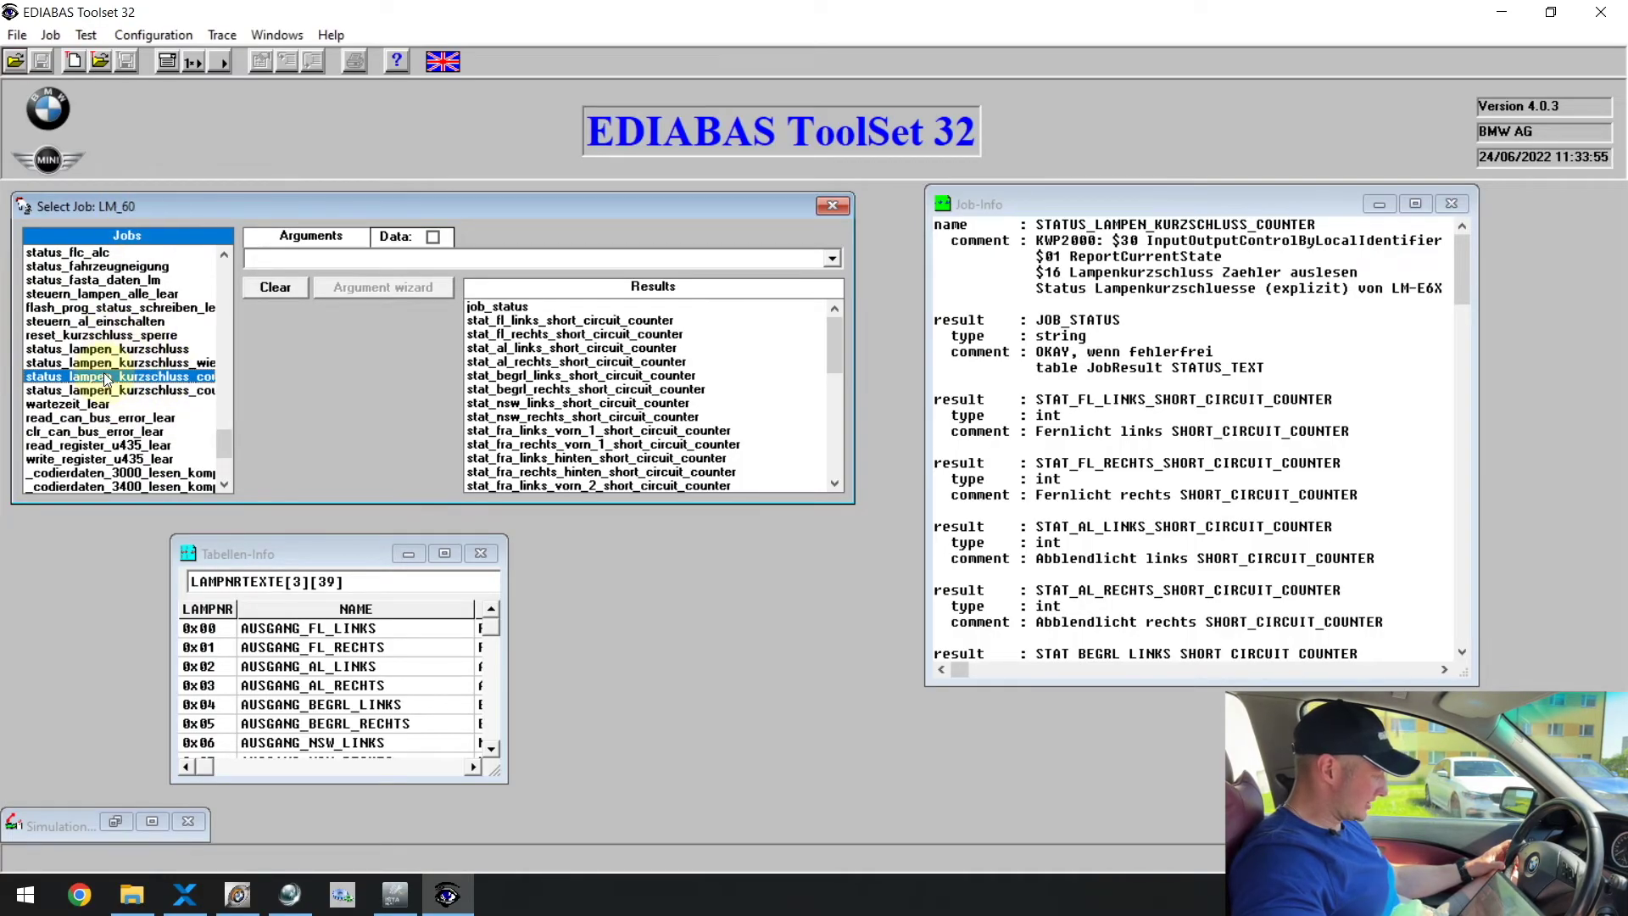
Run the status_lampen_kurzschluss_counter job once, check the lamps' short-circuit counters in the results, and close the results window
{"action": "left_click", "coordinate": [50, 35]}
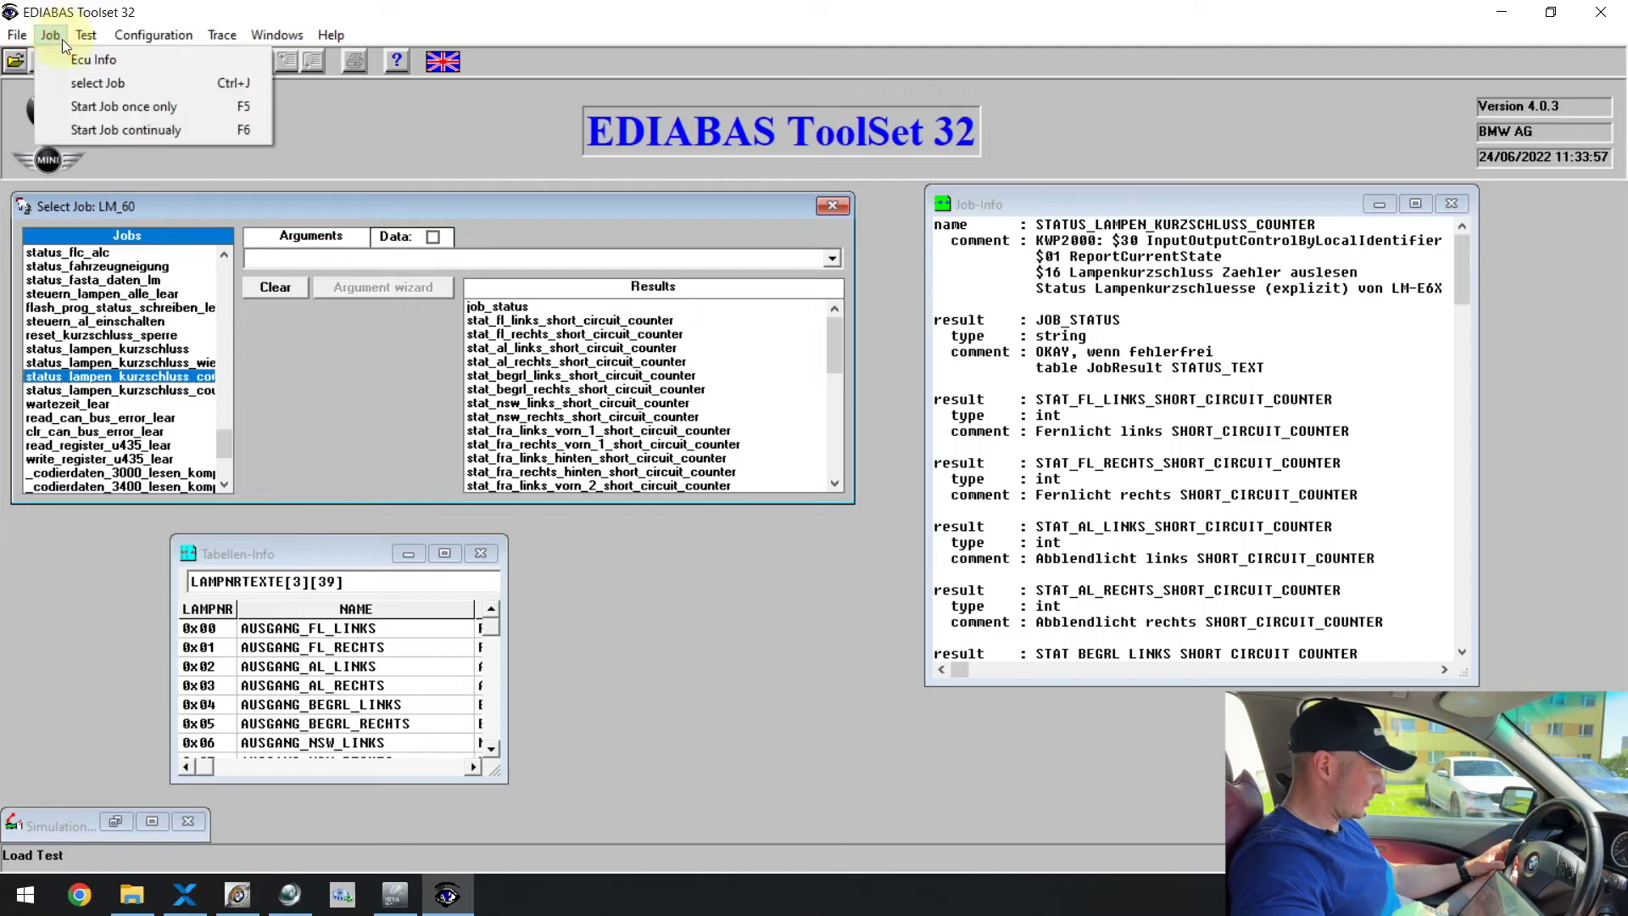
{"action": "left_click", "coordinate": [82, 107]}
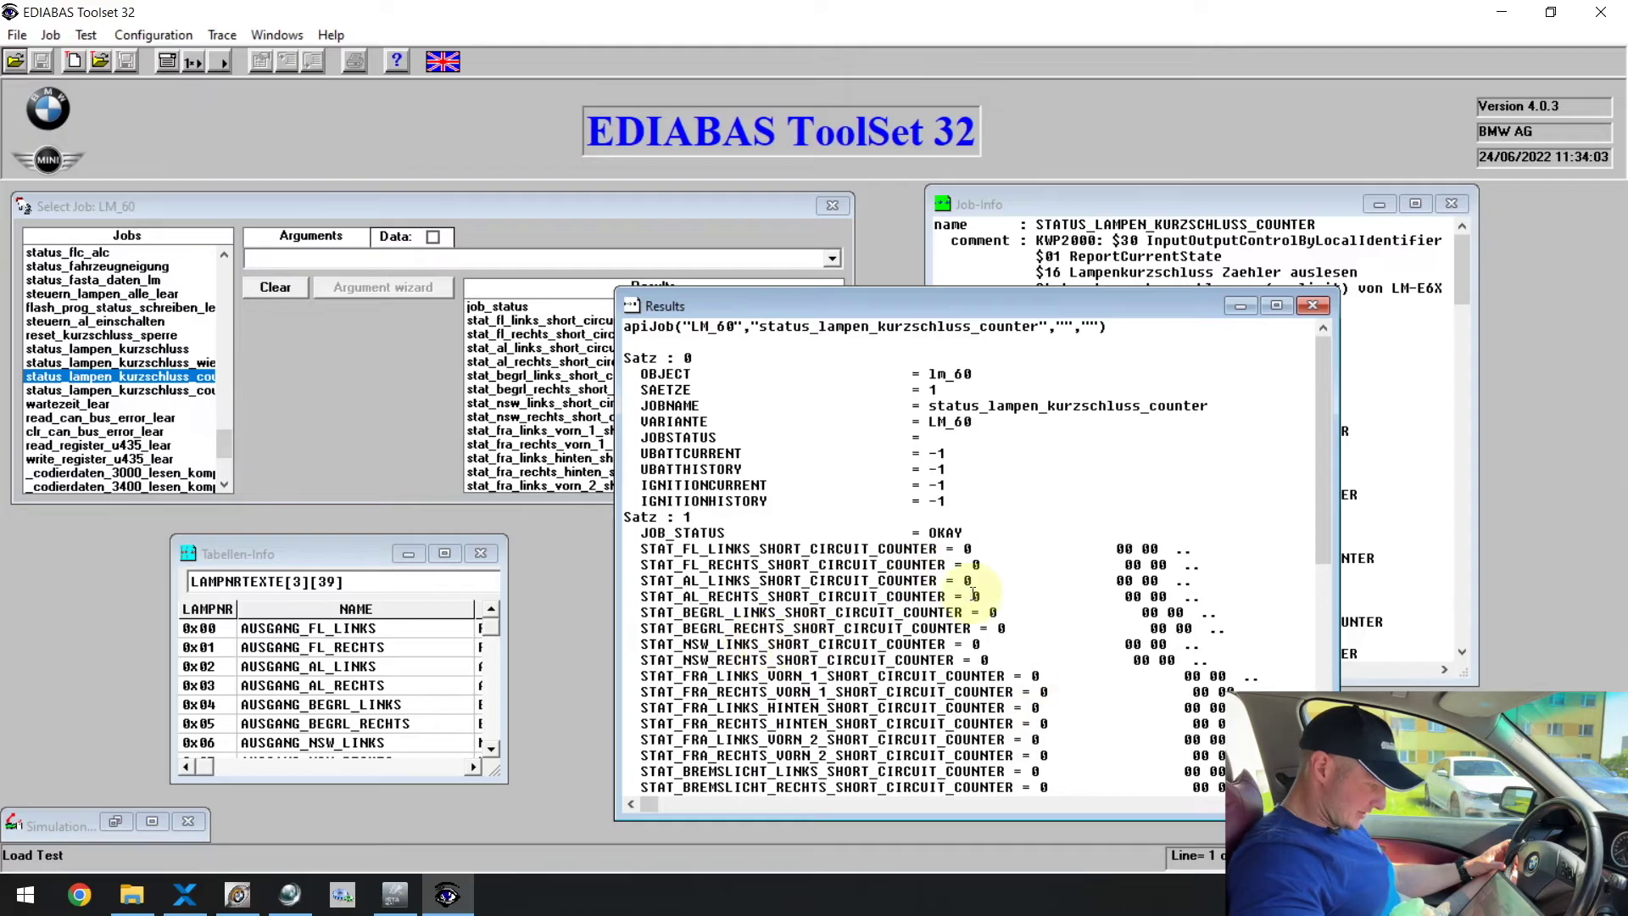
{"action": "left_click_drag", "start_coordinate": [971, 598], "coordinate": [1047, 751]}
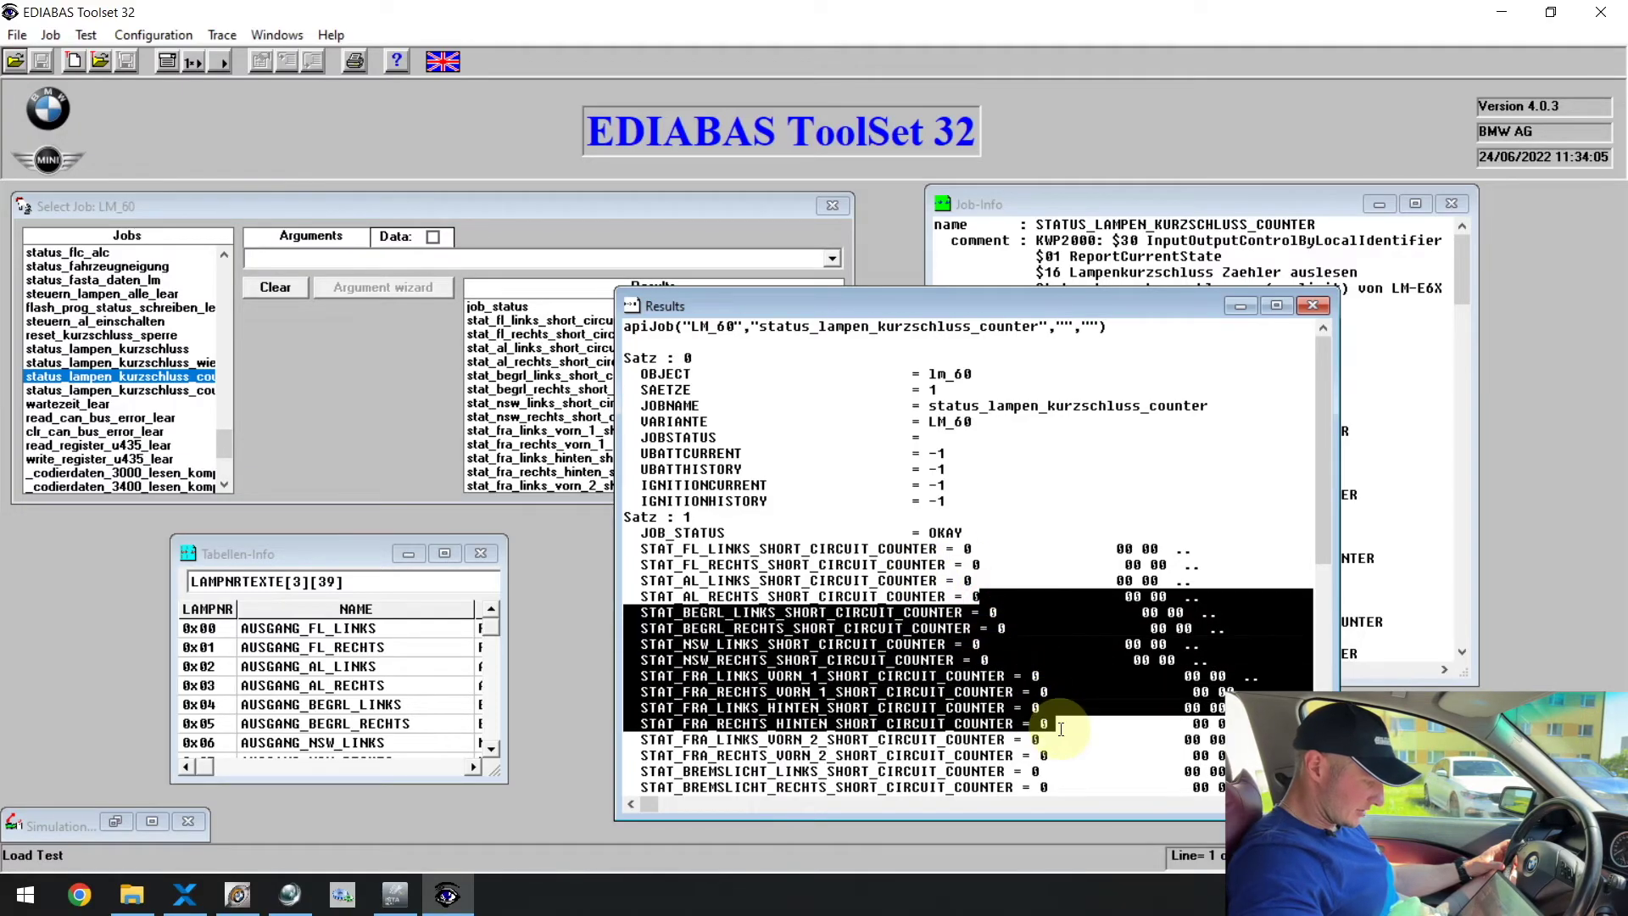
{"action": "left_click", "coordinate": [1060, 728]}
{"action": "scroll", "coordinate": [1060, 727], "scroll_direction": "down", "scroll_amount": 2}
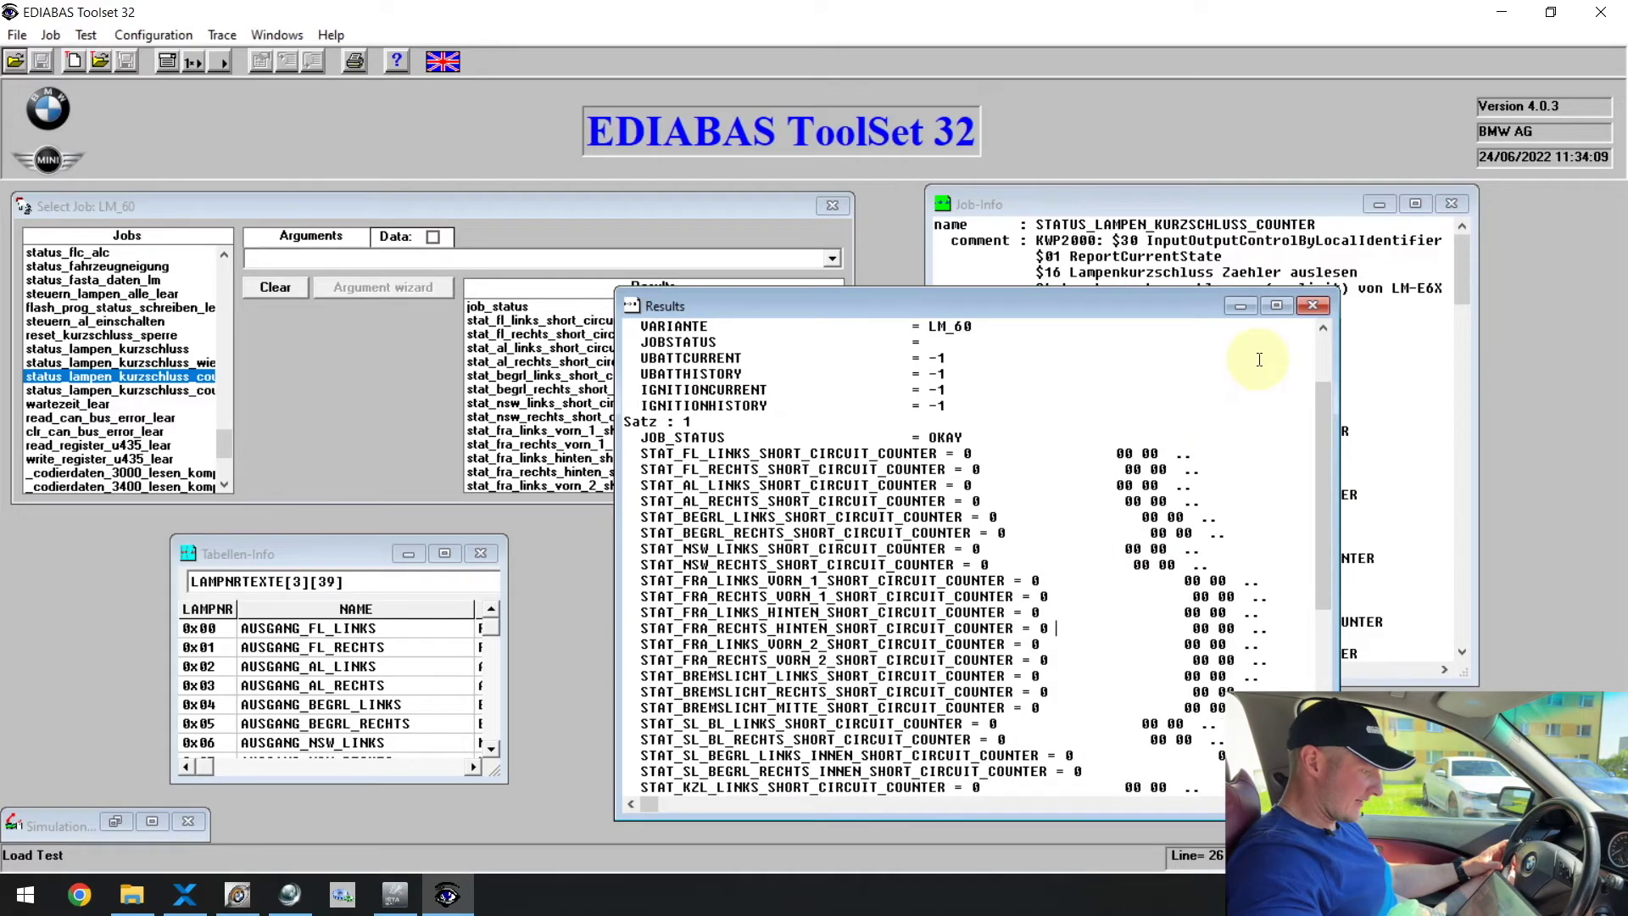
{"action": "left_click", "coordinate": [1312, 307]}
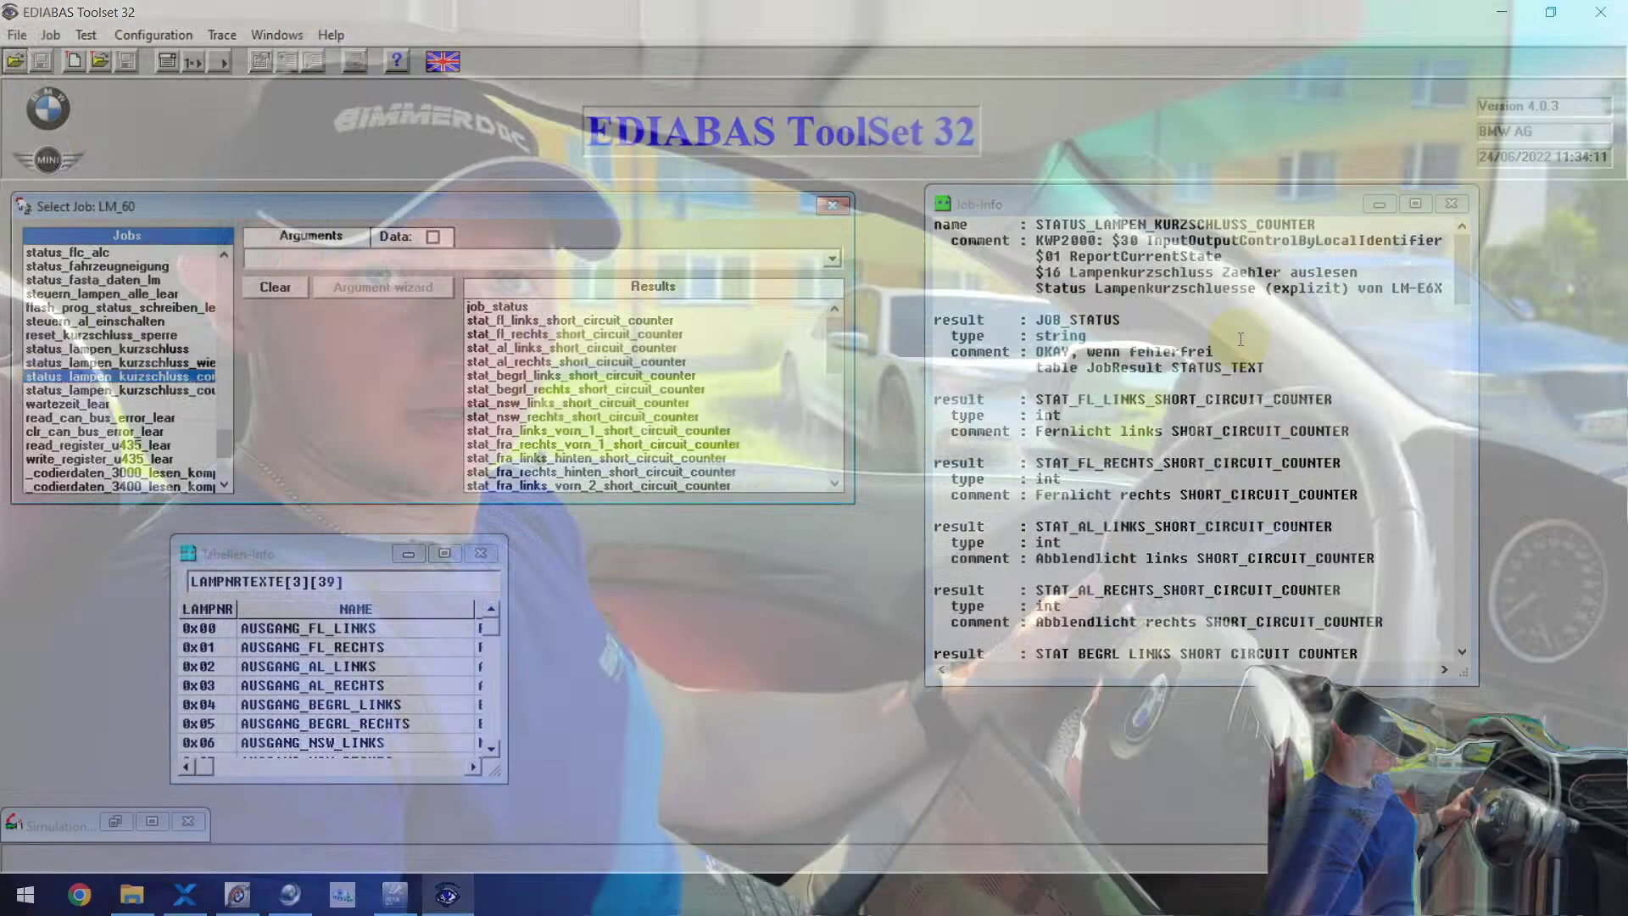